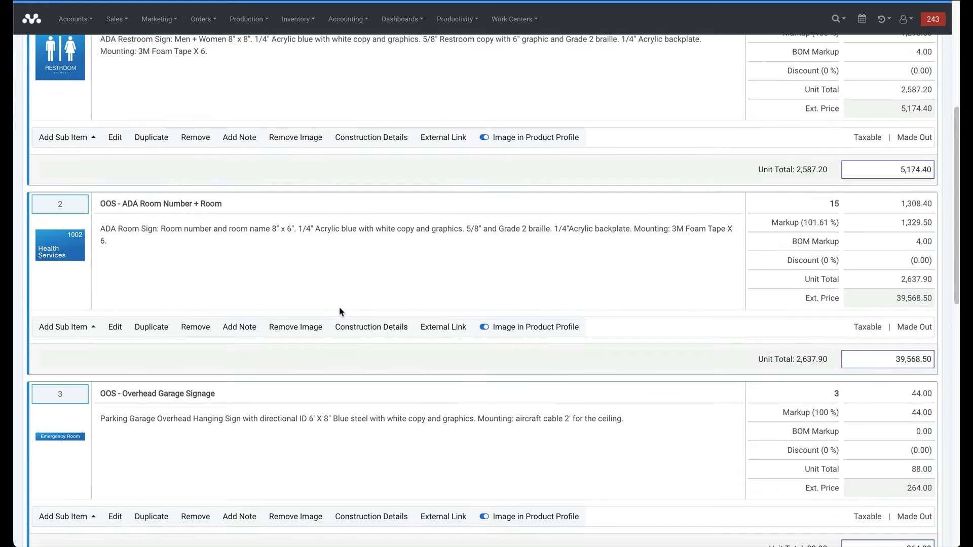
scroll(282, 301, "down", 3)
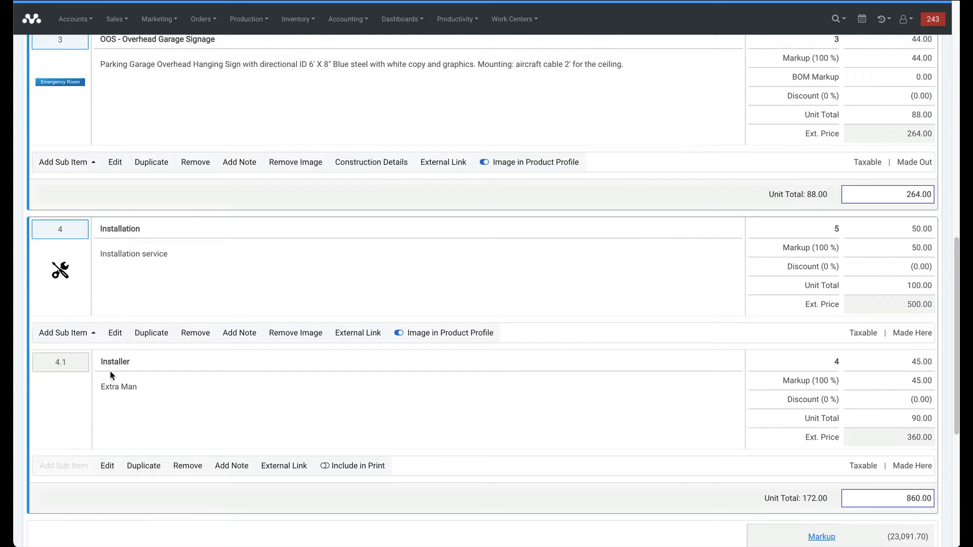
Preview Order 1457 as a printable document, then close the preview.
scroll(112, 374, "up", 15)
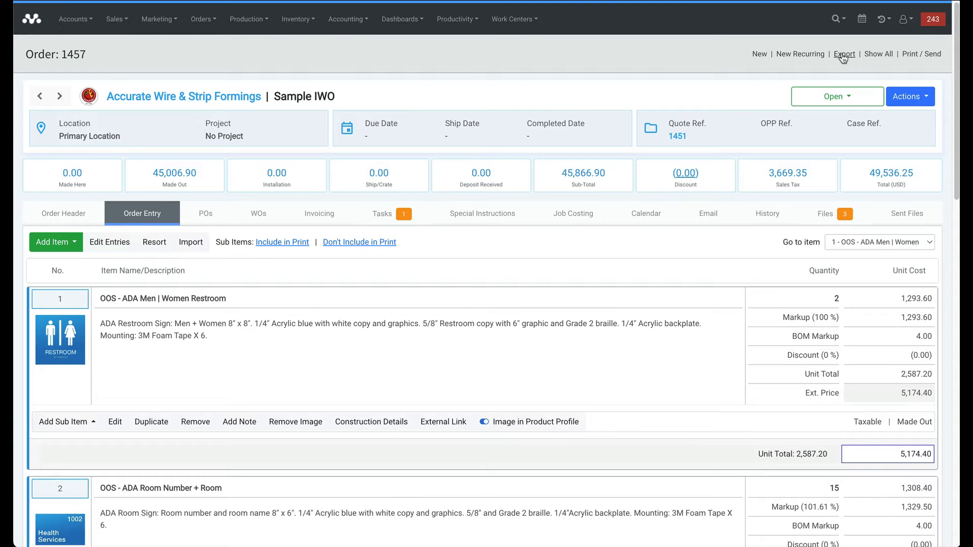
left_click(912, 57)
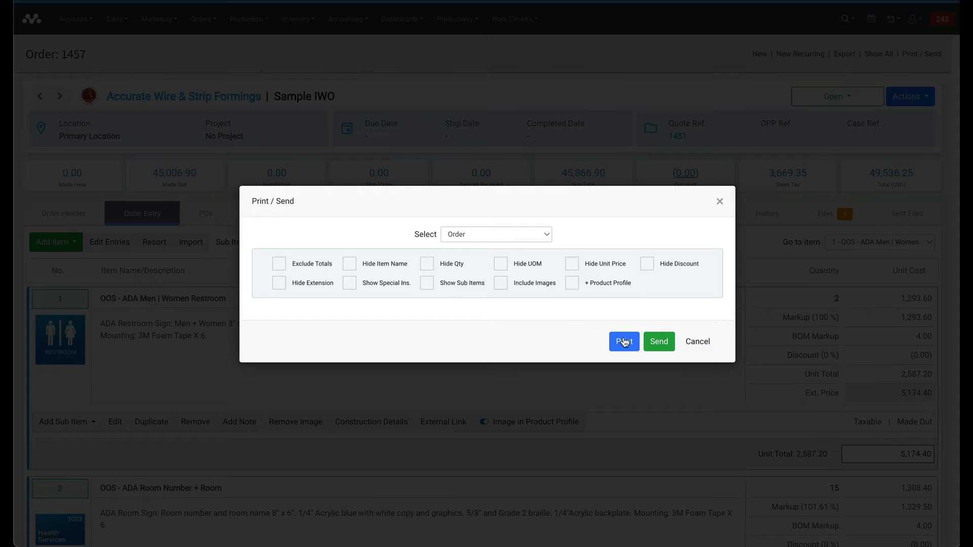
left_click(623, 341)
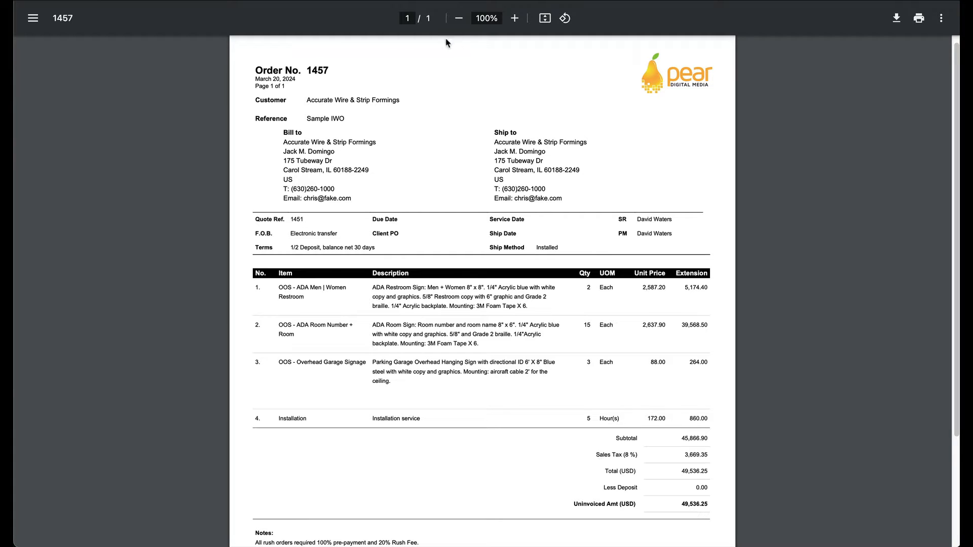
key("ctrl+w")
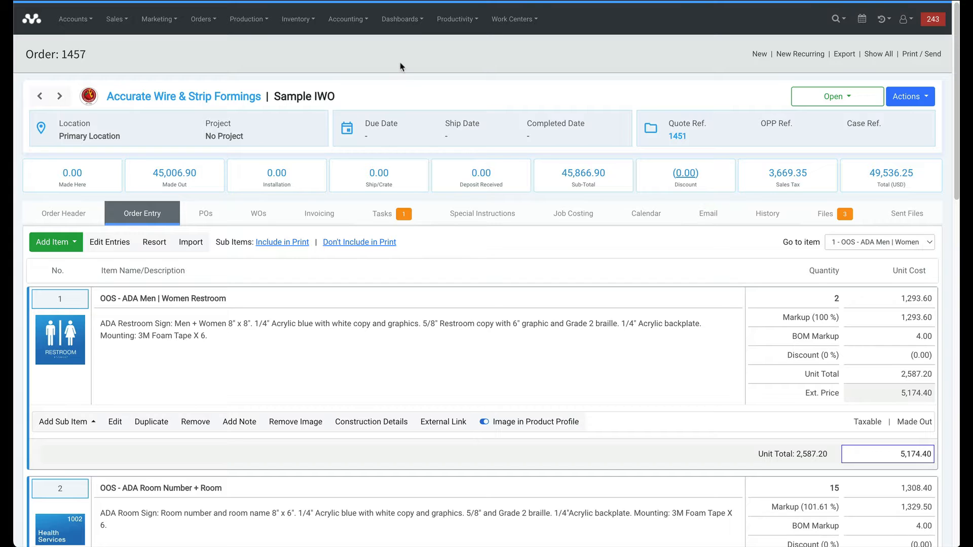
On the WOs tab, toggle Work Order Not Required on and off, then begin a new work order.
left_click(252, 219)
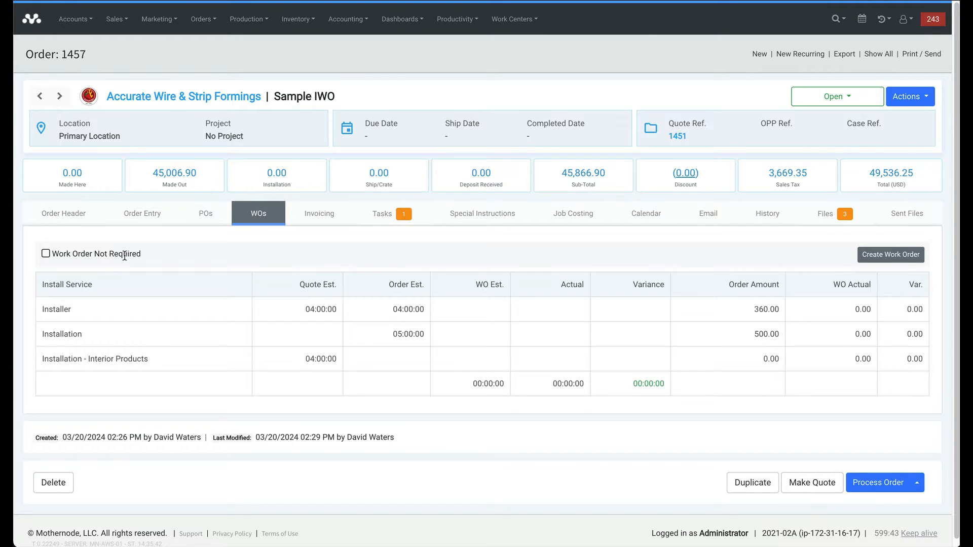
left_click(45, 254)
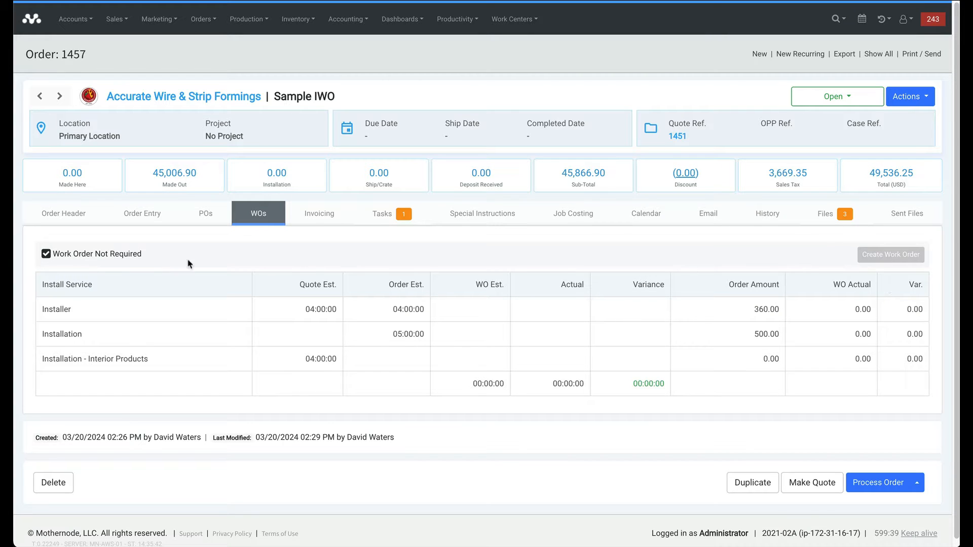
left_click(45, 254)
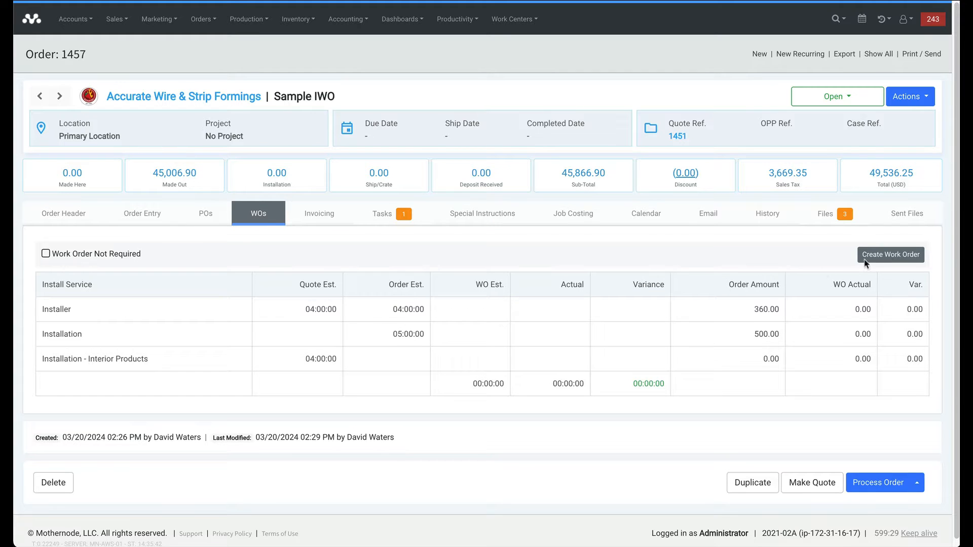
left_click(895, 258)
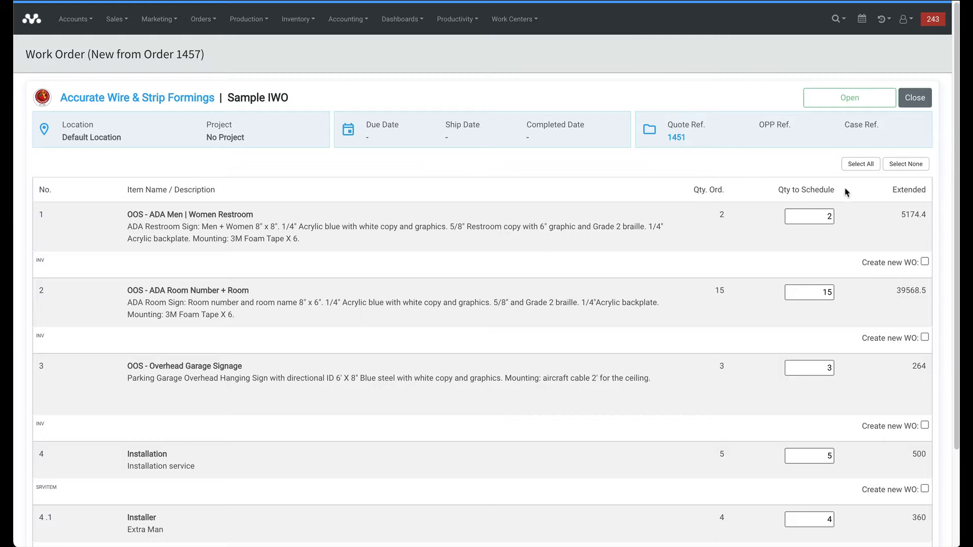
Select all five lines of Order 1457 and confirm creating Work Order 409.
left_click(859, 168)
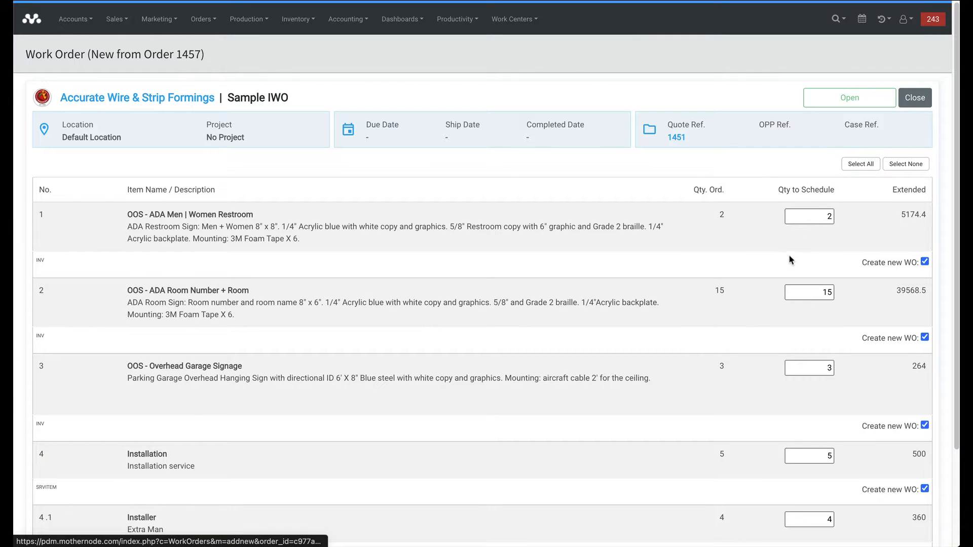
scroll(789, 258, "down", 1)
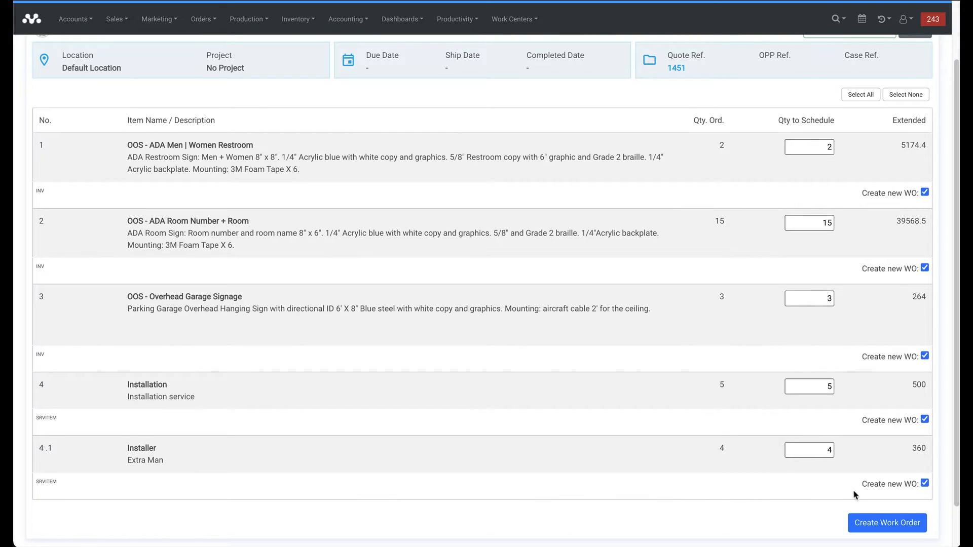
left_click(875, 527)
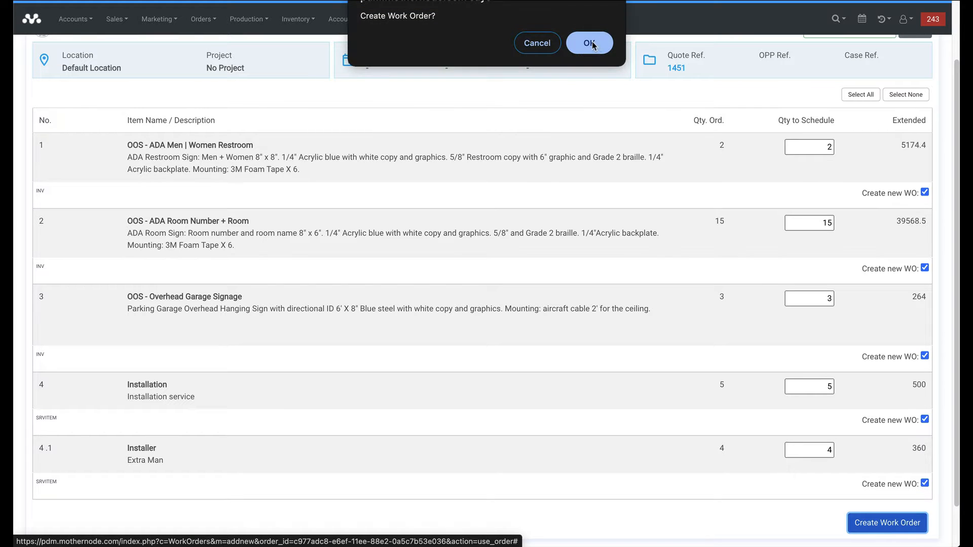
left_click(591, 44)
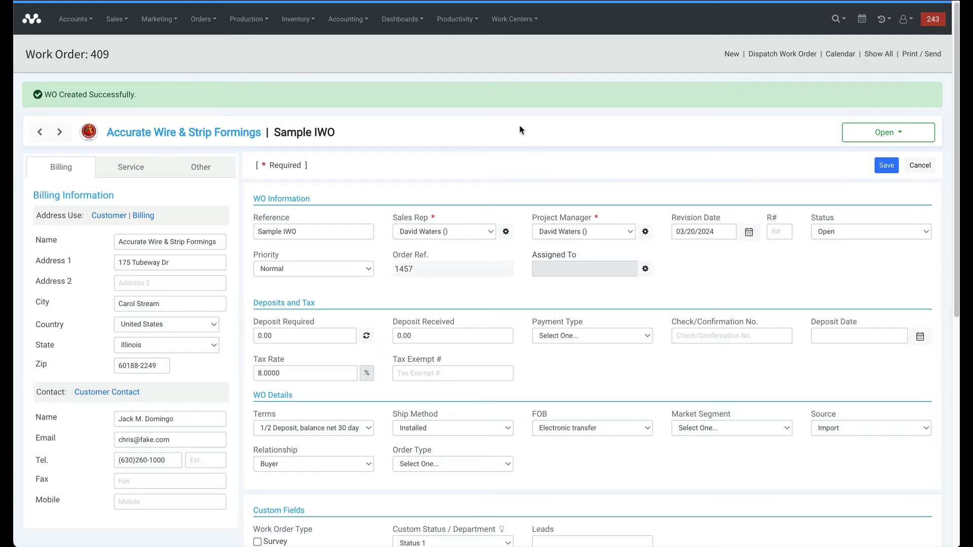
Cancel the form, review Work Order 409's five lines totalling 49,536.25, and view its Schedule tab.
left_click(919, 166)
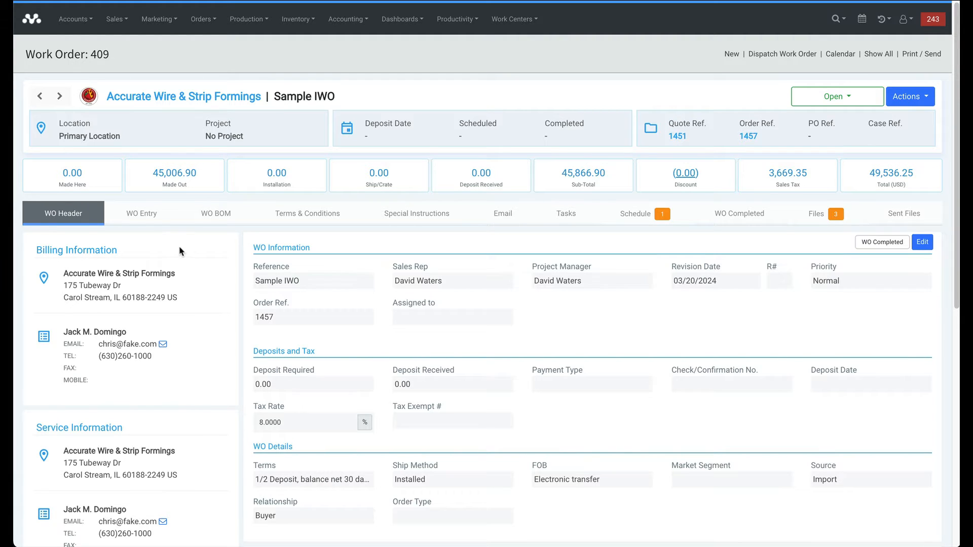
left_click(135, 219)
scroll(284, 336, "down", 4)
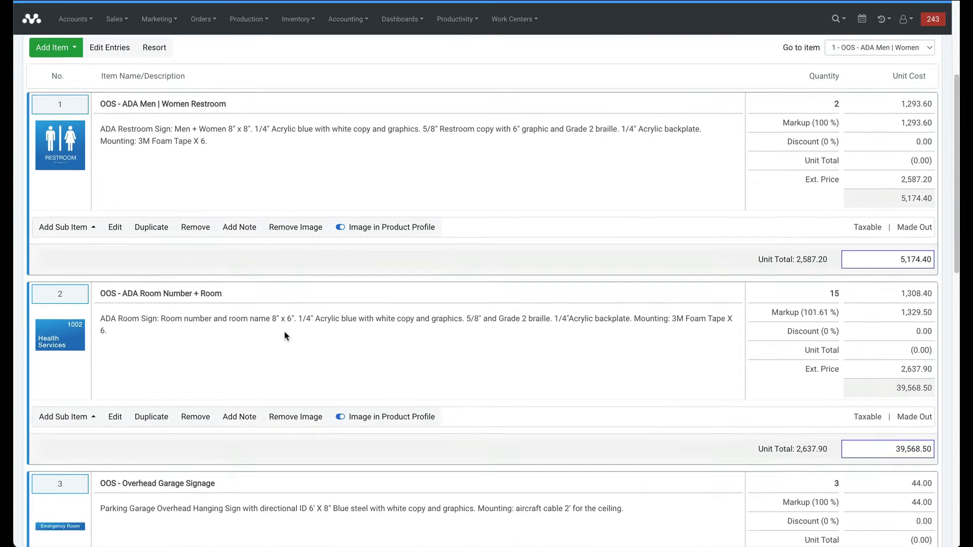
scroll(285, 336, "down", 9)
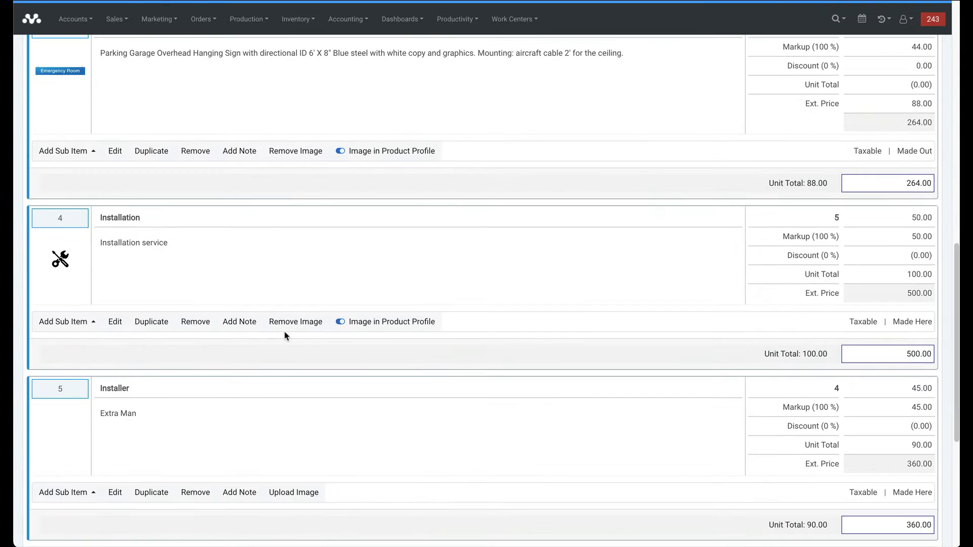
scroll(286, 336, "up", 13)
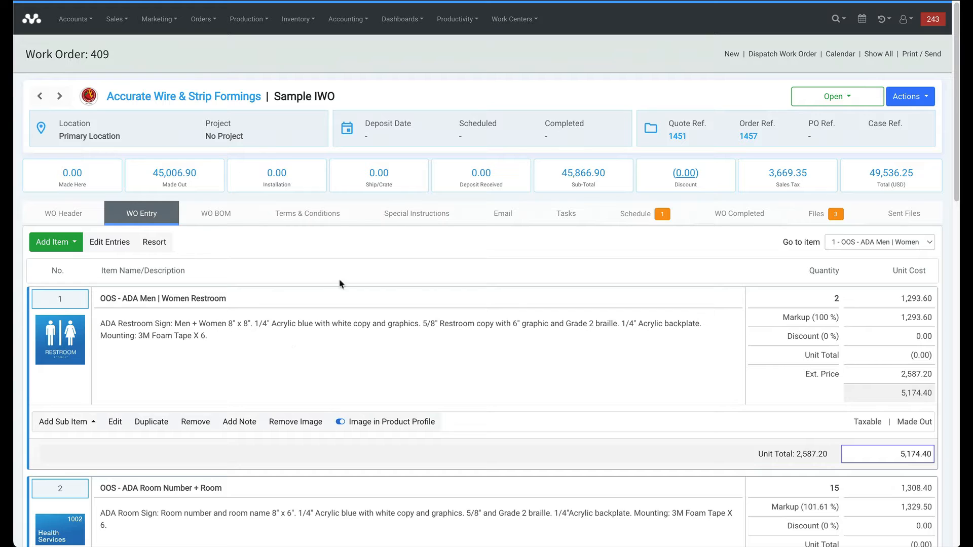
left_click(631, 226)
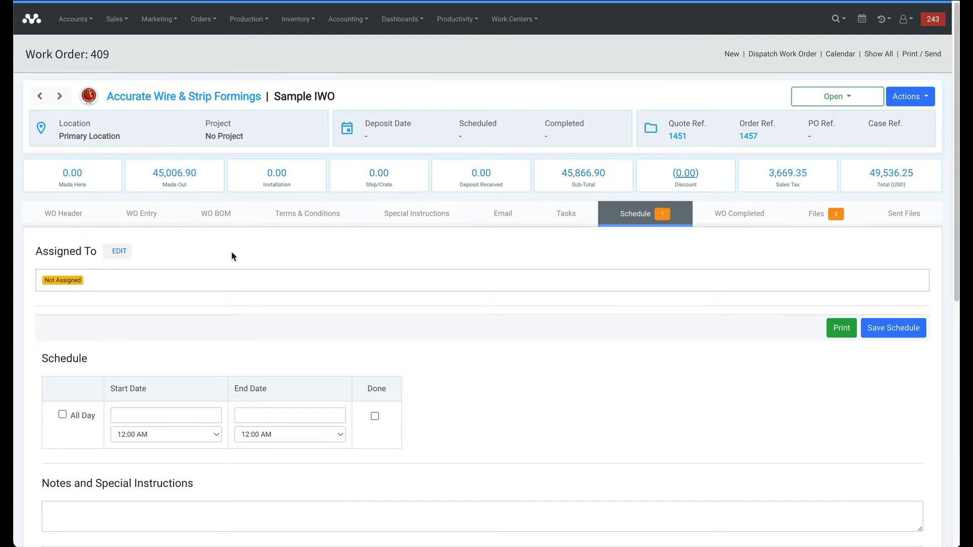
Tick both crew members under Assigned To for Work Order 409 and save.
left_click(123, 255)
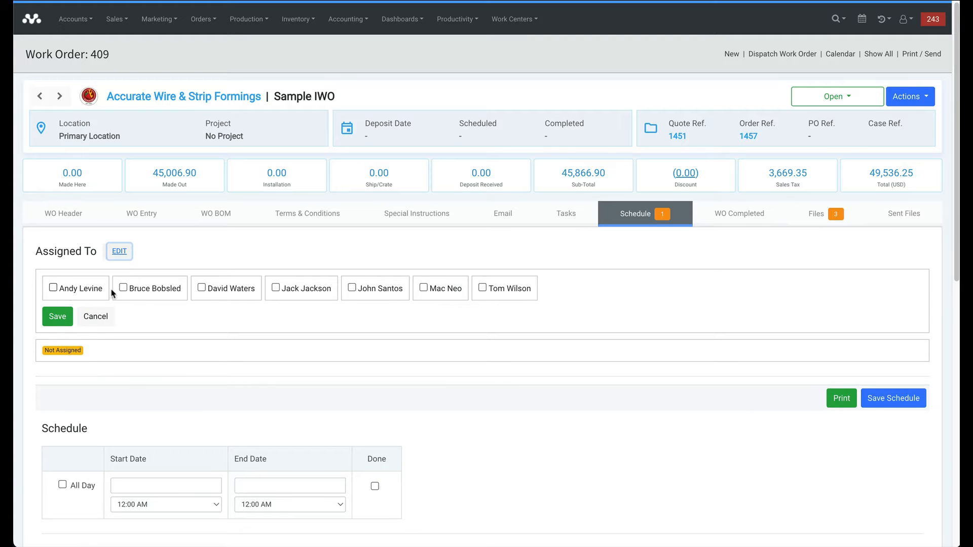
left_click(276, 289)
left_click(353, 288)
left_click(59, 318)
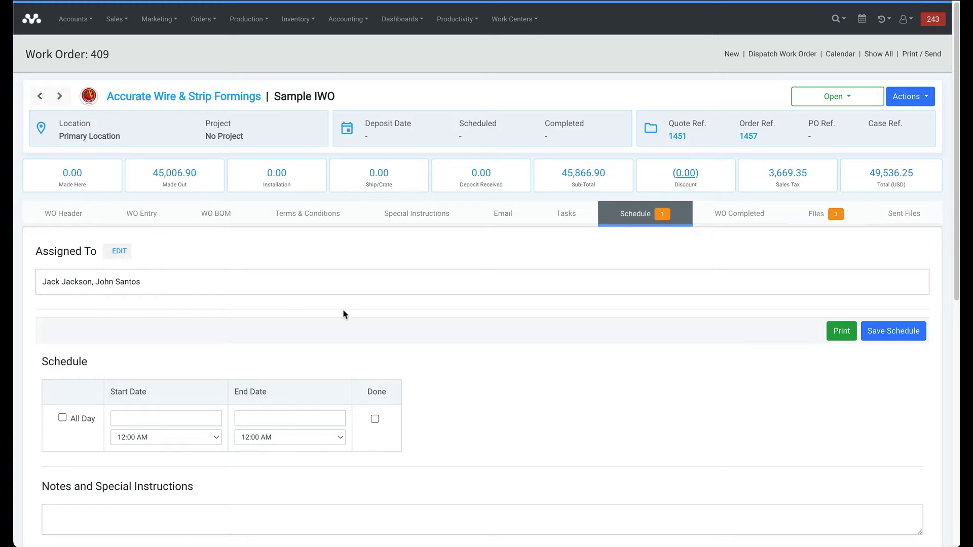
scroll(337, 312, "down", 1)
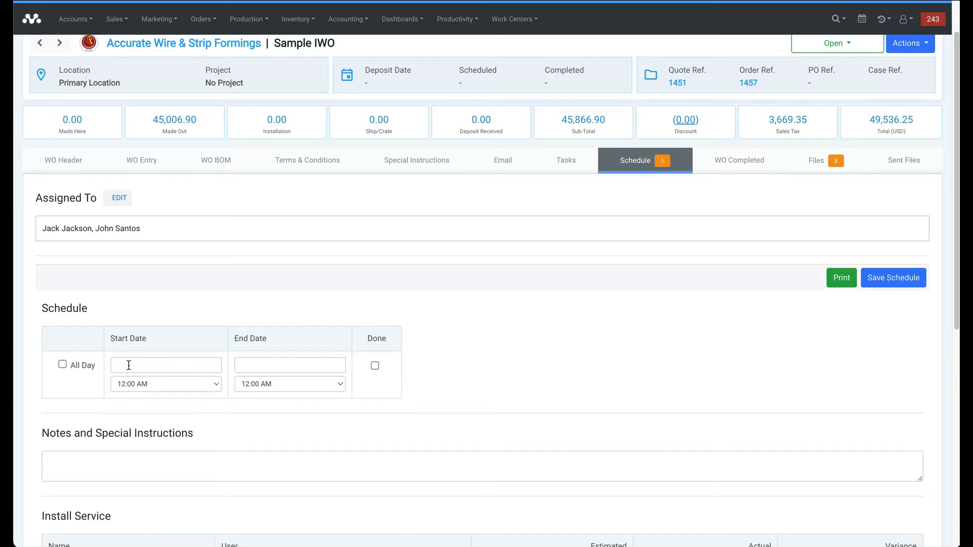
Try the Start Date picker and All Day box, leaving the schedule dates blank.
left_click(128, 365)
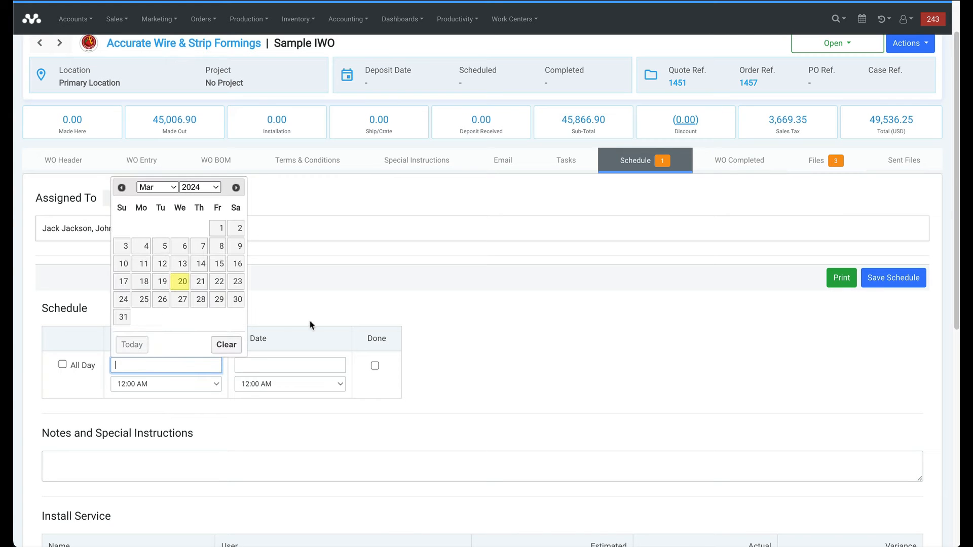
left_click(291, 413)
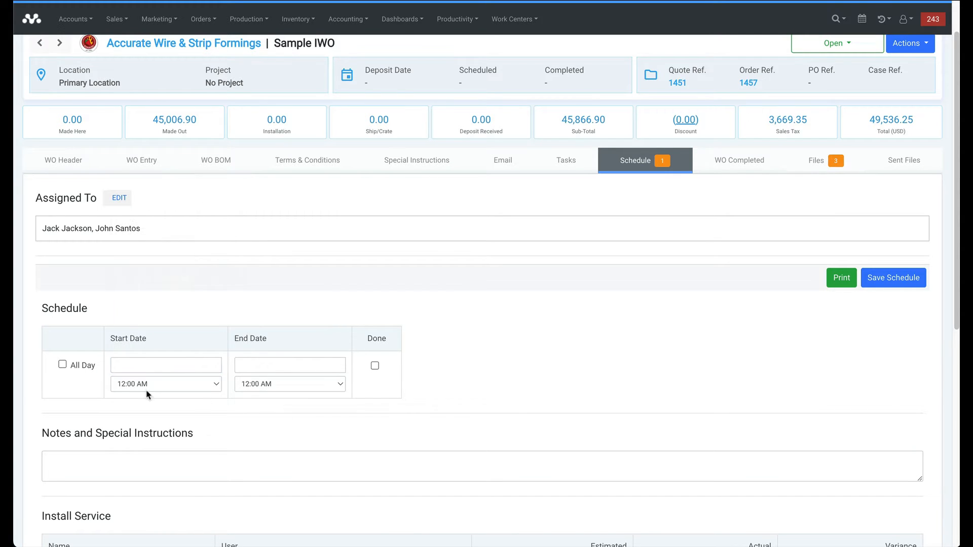
left_click(63, 365)
left_click(63, 365)
Open Order Ref 1457 in a new browser tab and switch to it.
right_click(749, 85)
left_click(751, 91)
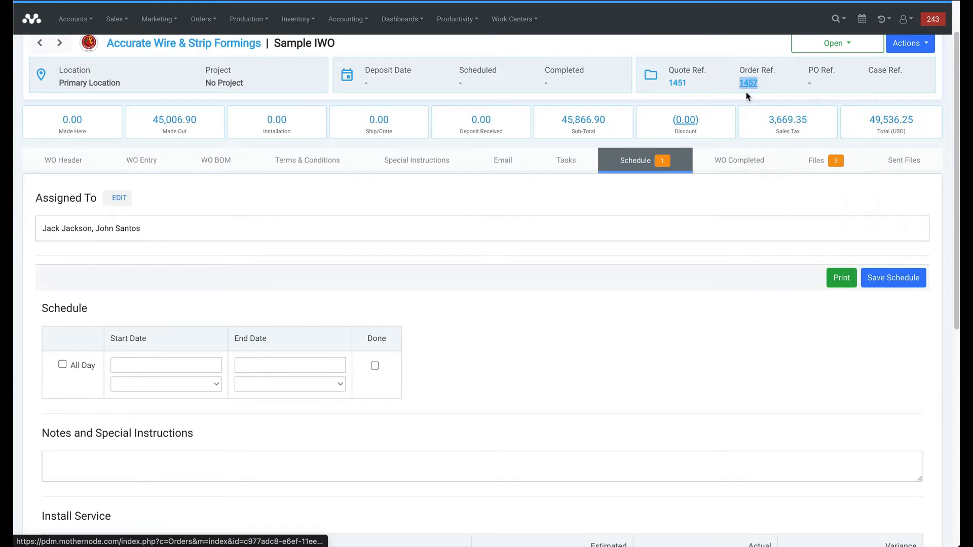
key("ctrl+Tab")
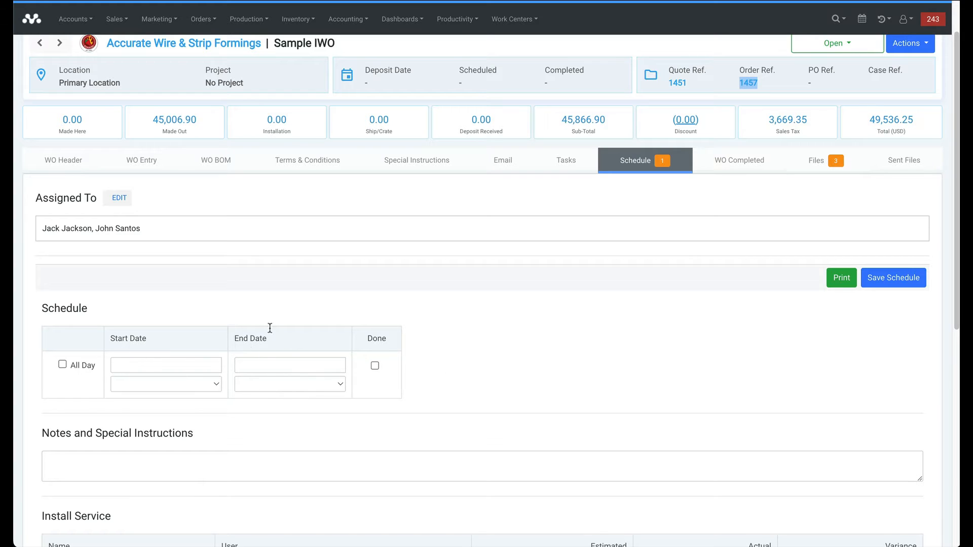
Assign the first crew member to Installation and the second to Installer.
scroll(484, 332, "down", 2)
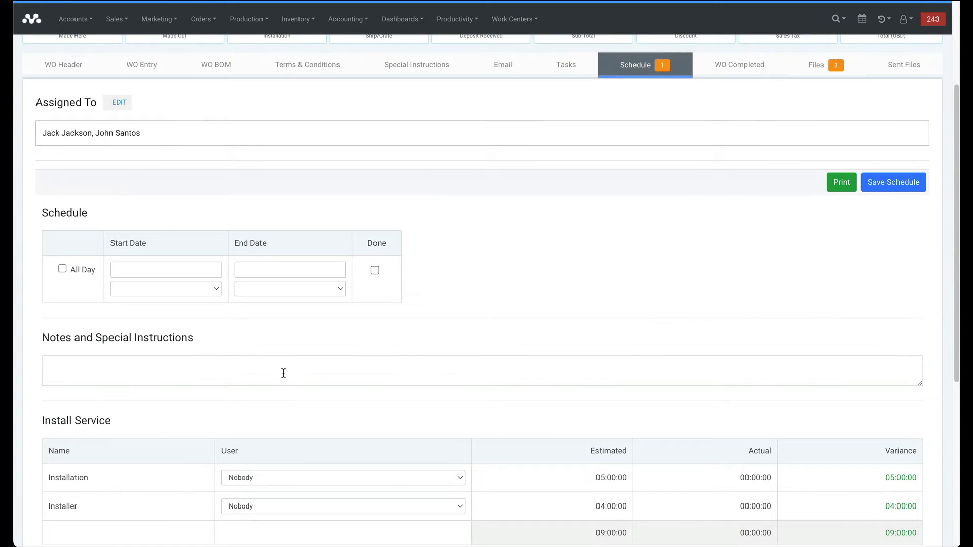
scroll(302, 376, "down", 2)
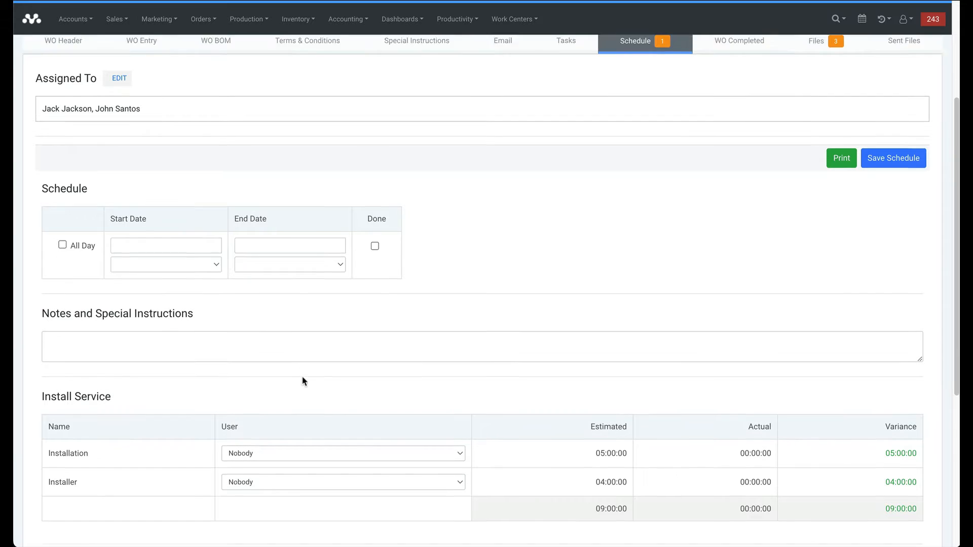
scroll(301, 380, "down", 1)
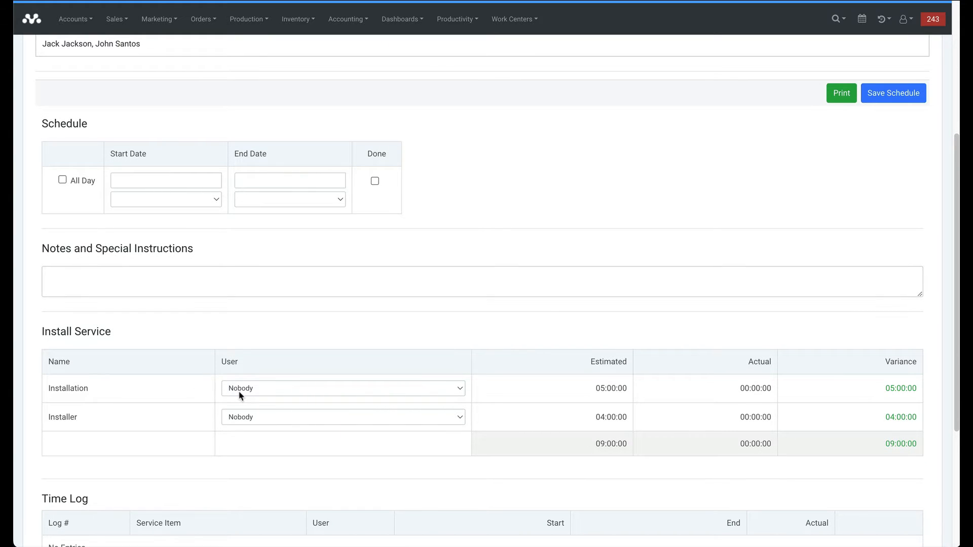
left_click(267, 394)
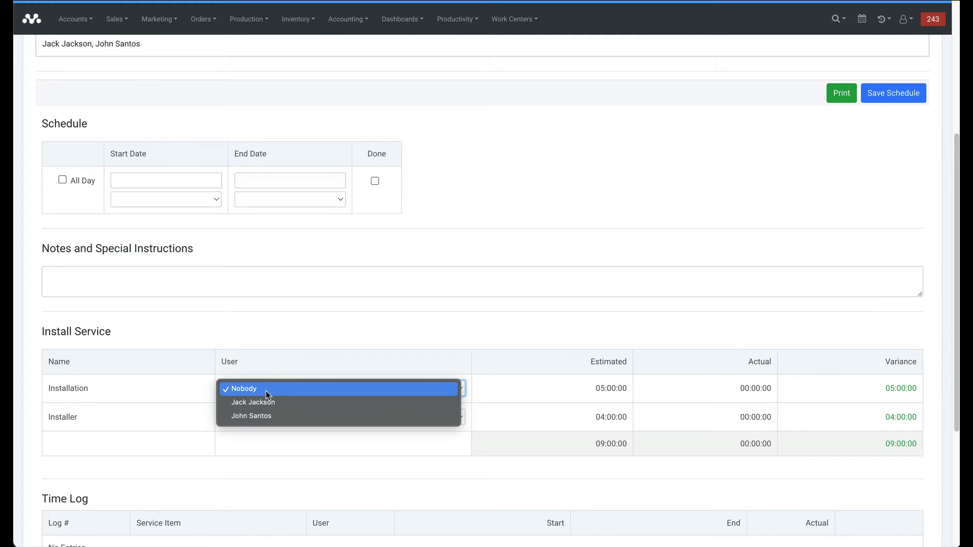
left_click(266, 401)
left_click(245, 416)
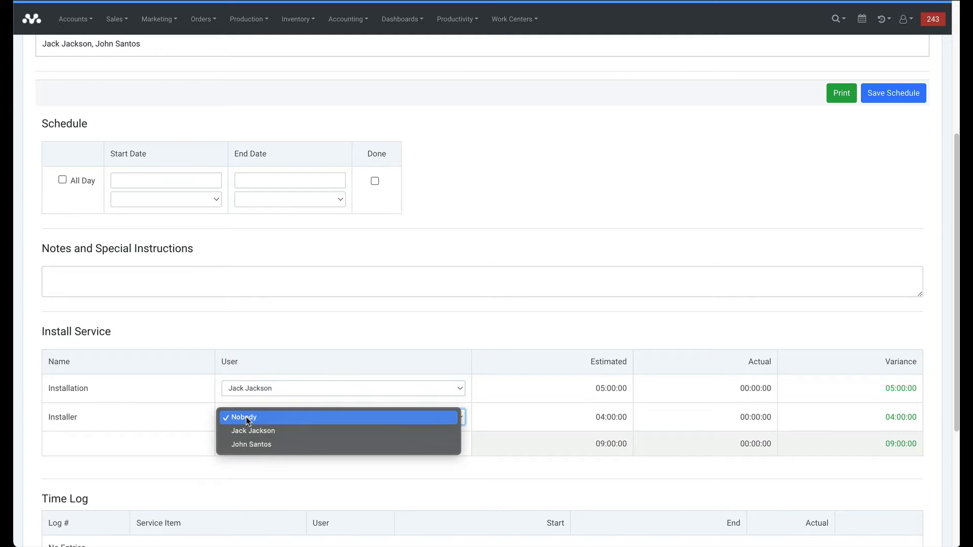
left_click(248, 444)
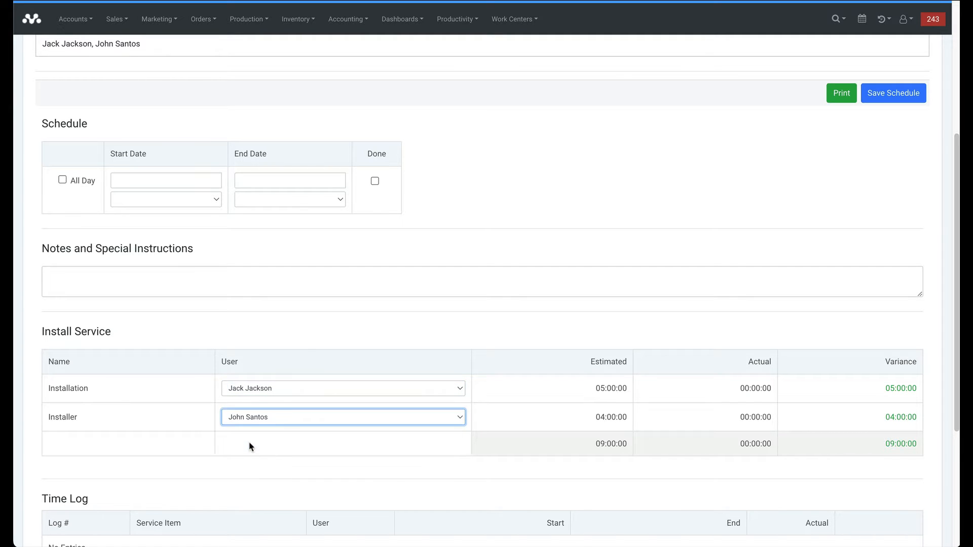
left_click(305, 343)
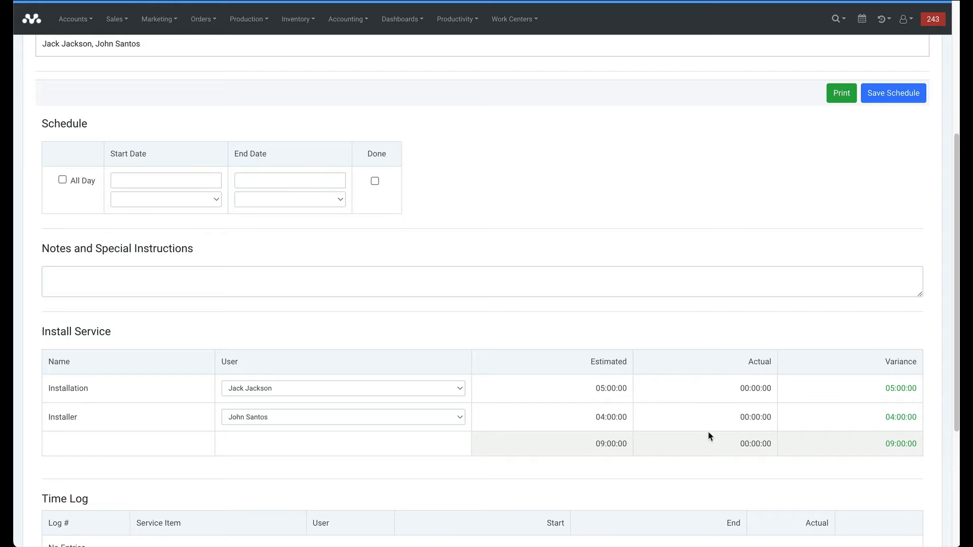
Save the schedule and confirm the 'Schedule saved.' banner at the top.
scroll(693, 431, "down", 2)
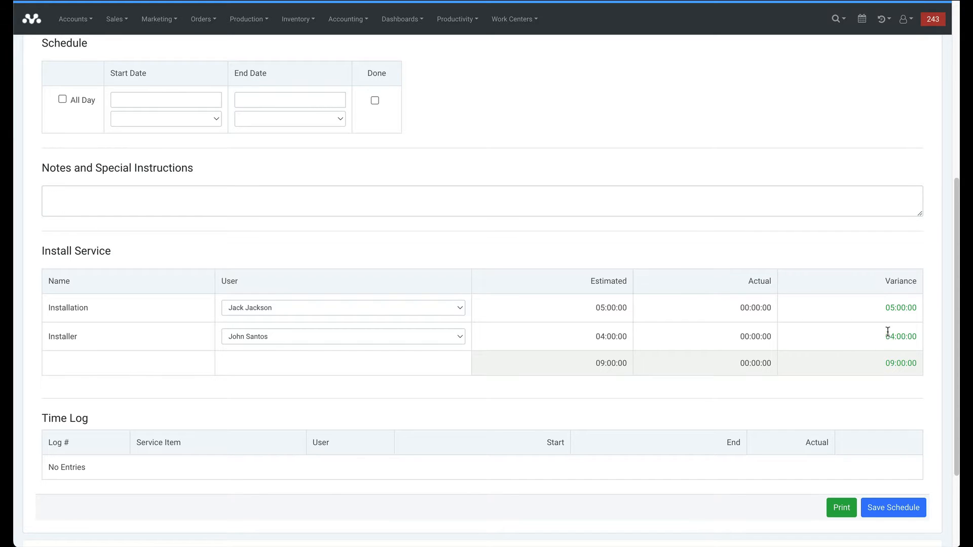
scroll(684, 378, "down", 1)
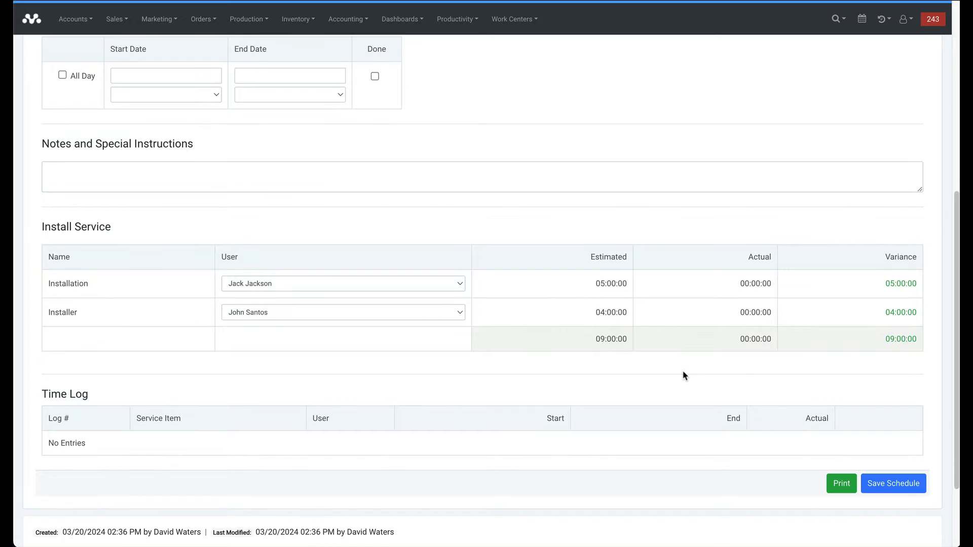
left_click(886, 474)
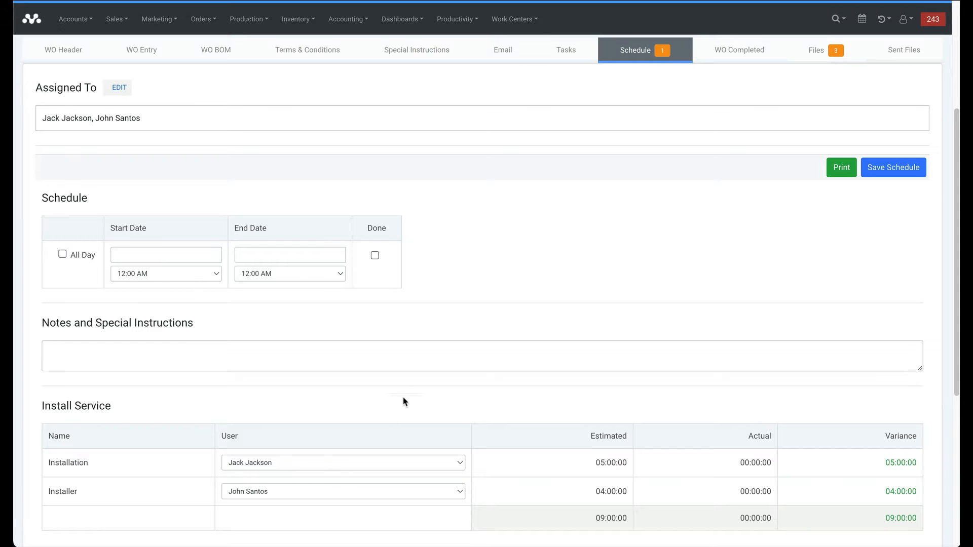
scroll(402, 405, "up", 4)
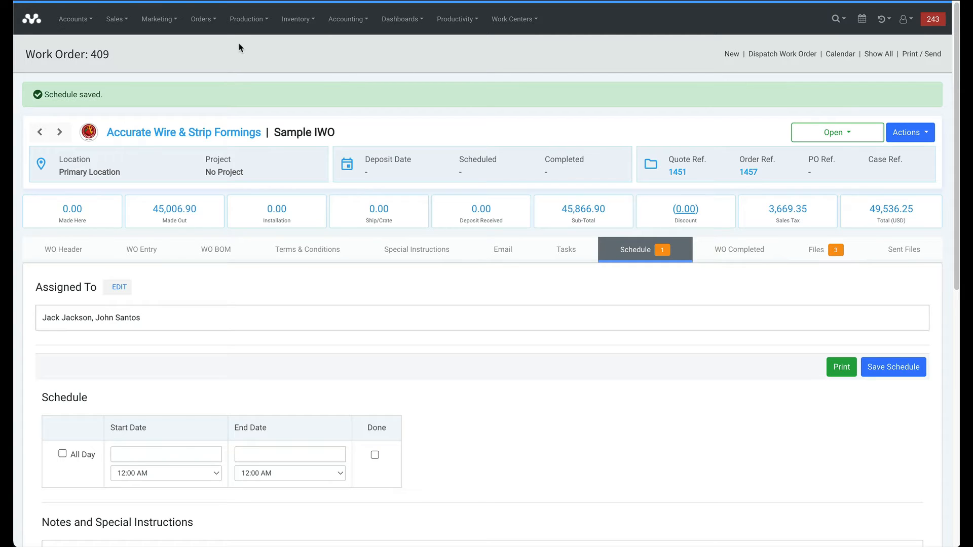
Go to Production > Work Orders and select work order 409 from the list.
left_click(249, 21)
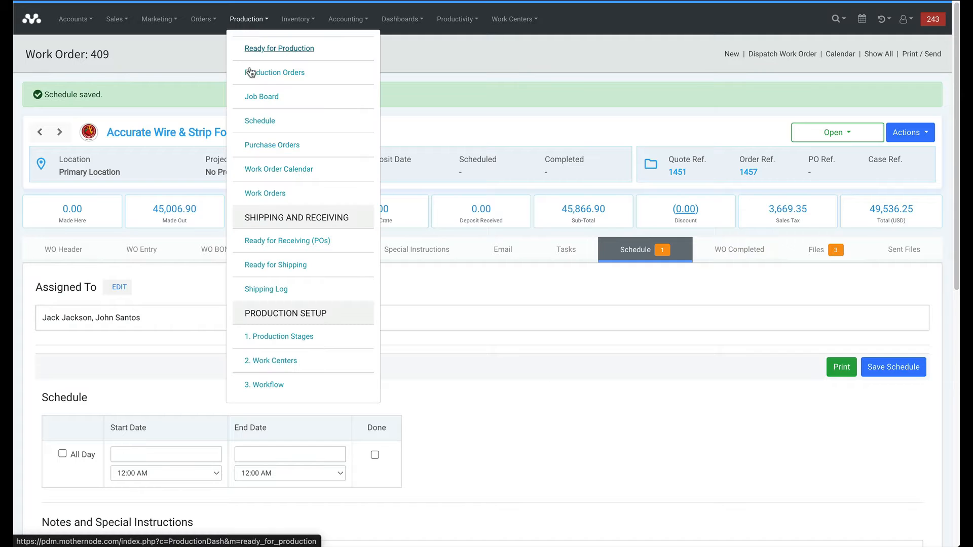
left_click(264, 190)
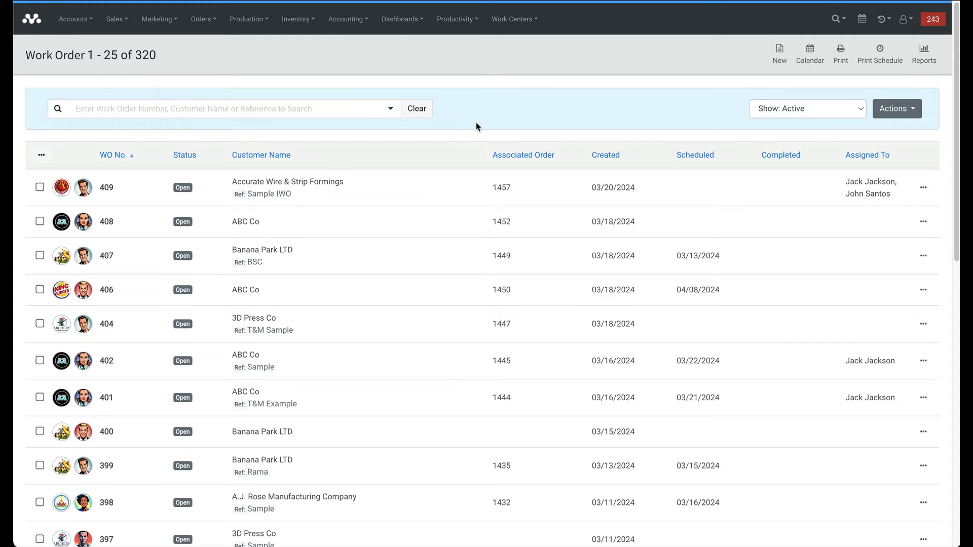
left_click(340, 188)
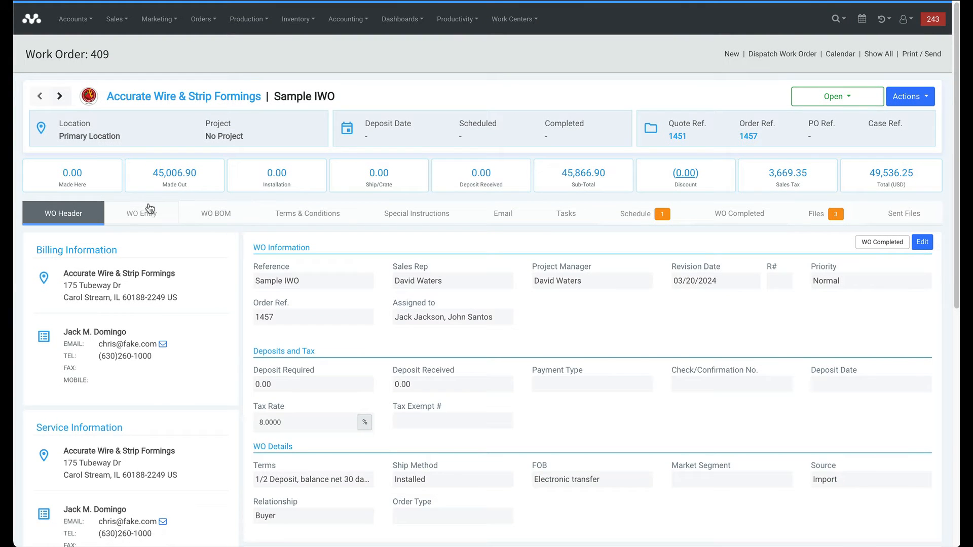
Check work order 409's line items, then switch to the March 2024 Work Order Calendar.
left_click(159, 216)
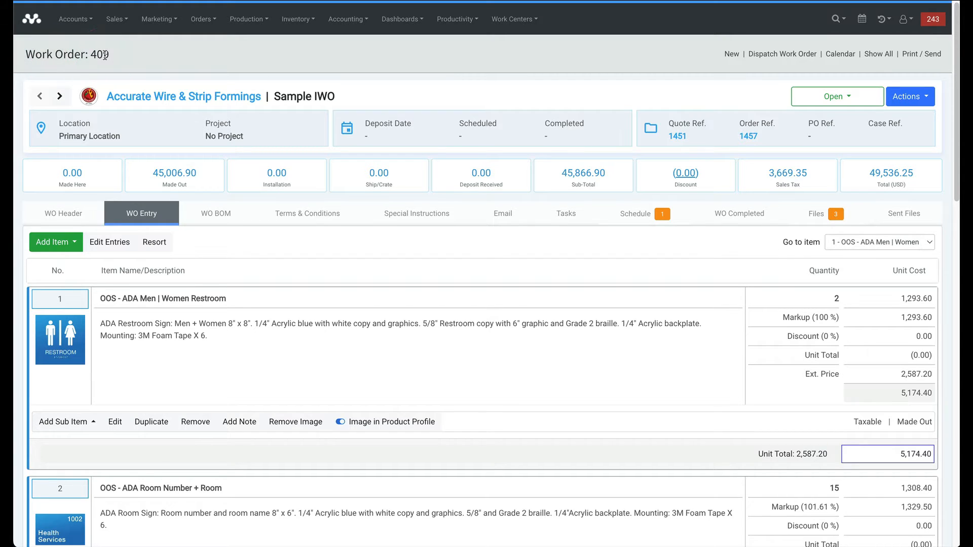
left_click(838, 56)
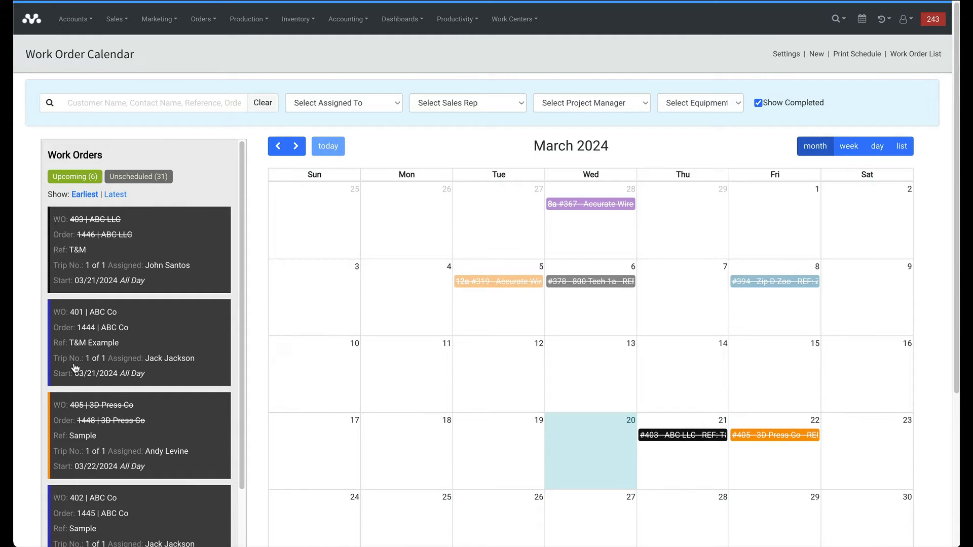
Uncheck Show Completed and look at the Assigned To filter without applying it.
left_click(758, 103)
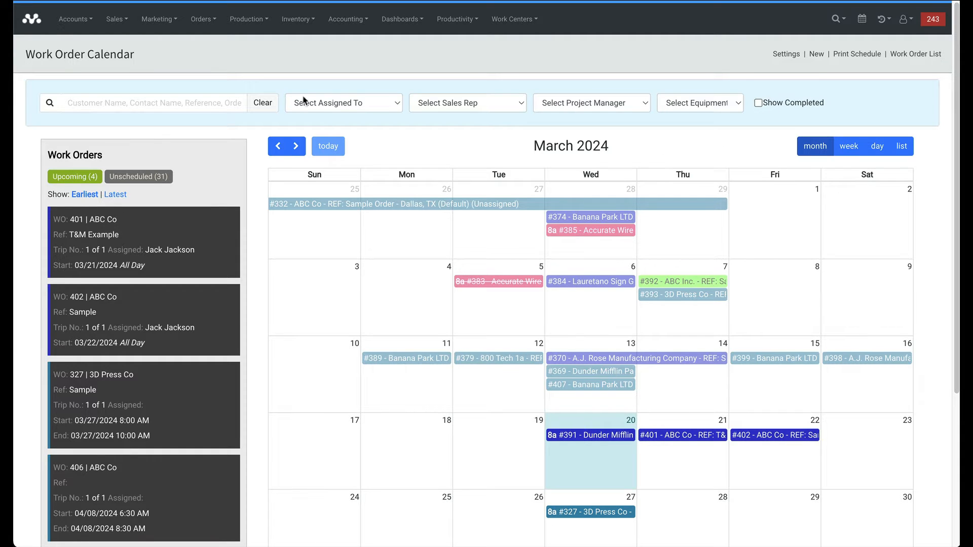
left_click(368, 103)
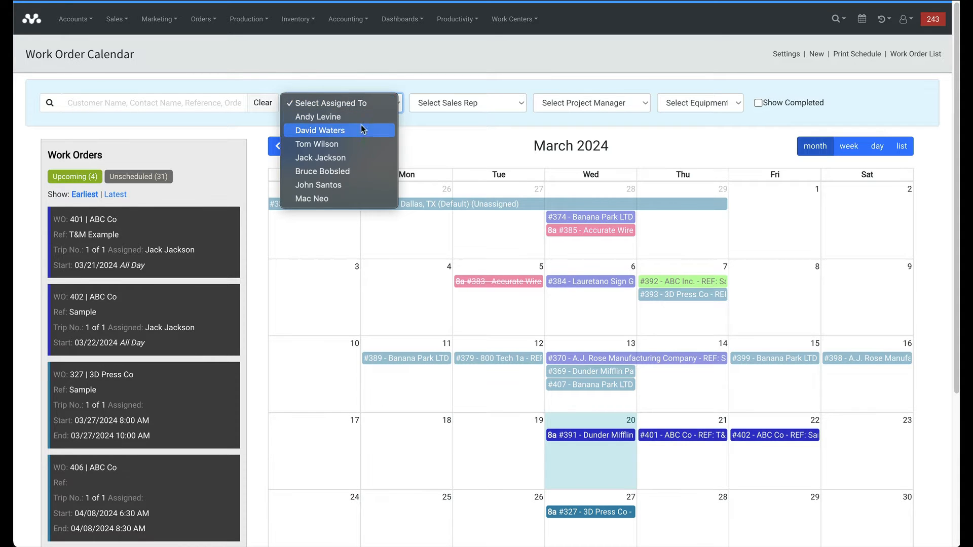
left_click(434, 80)
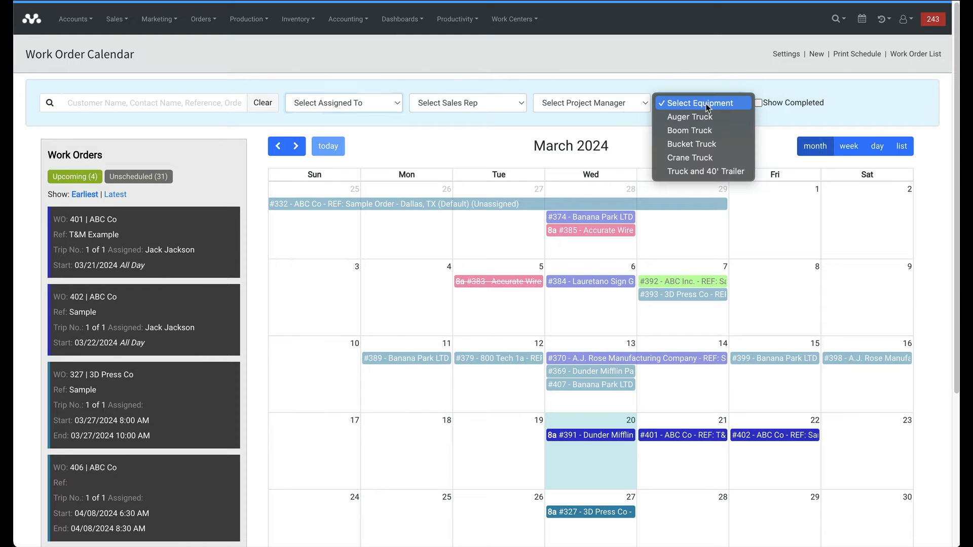
Try the Crane, Bucket and Boom Truck equipment filters, then reset to Select Equipment.
left_click(708, 107)
left_click(597, 91)
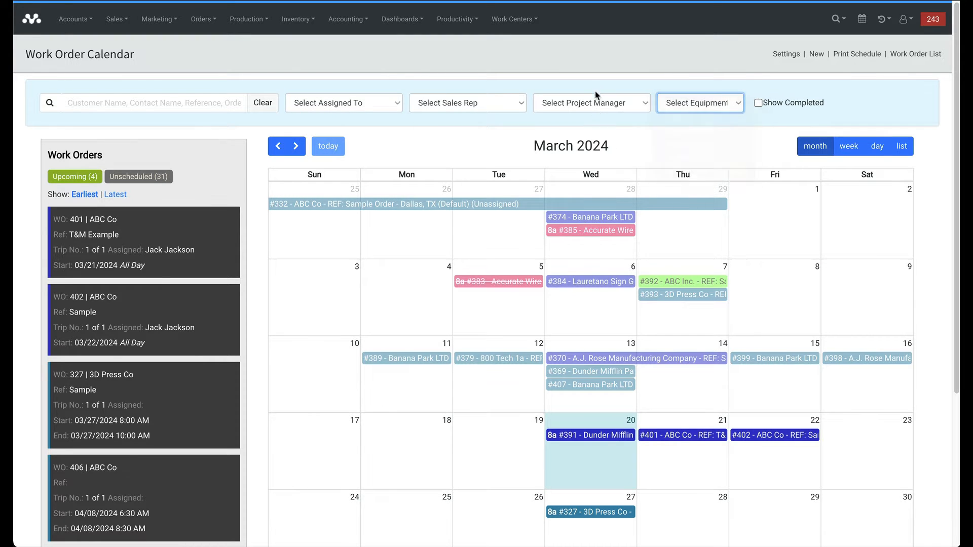
left_click(683, 103)
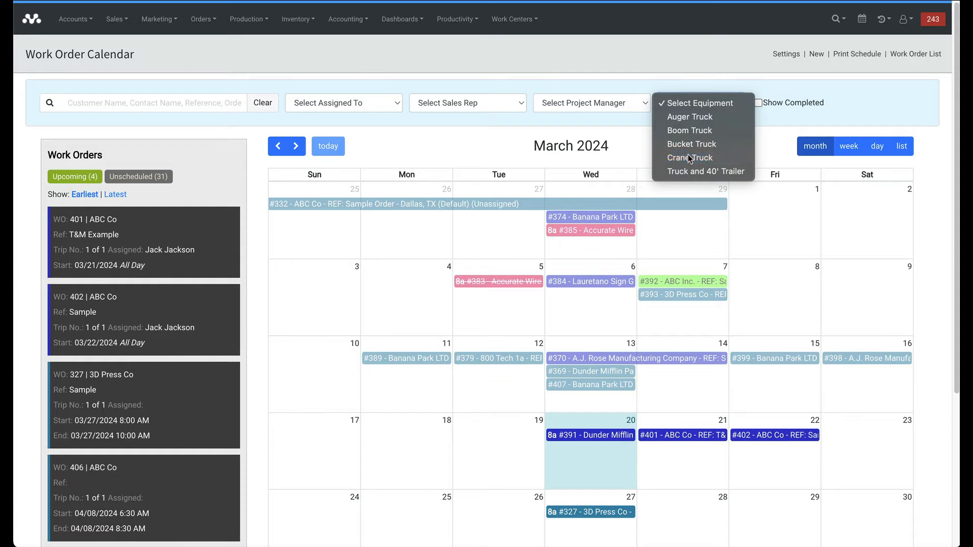
left_click(688, 157)
left_click(691, 103)
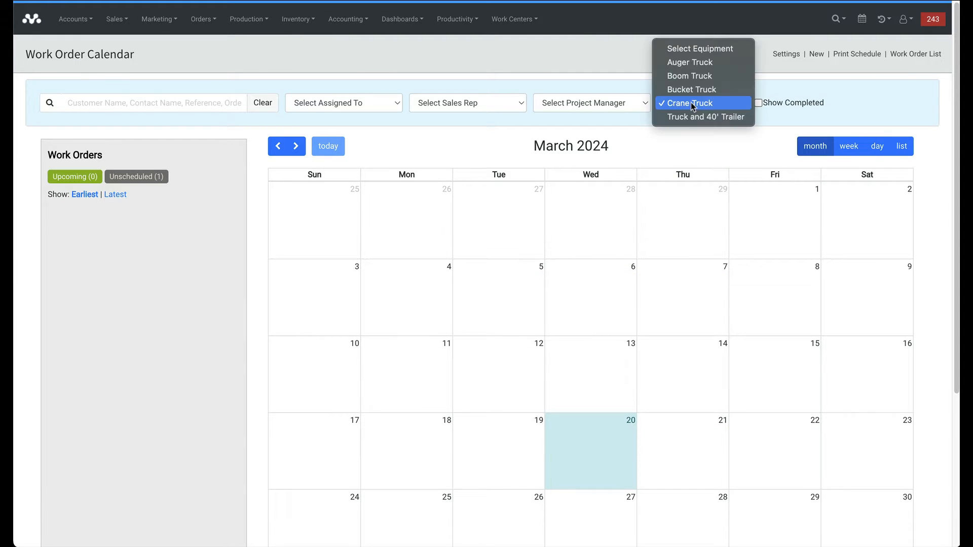
left_click(691, 89)
left_click(691, 102)
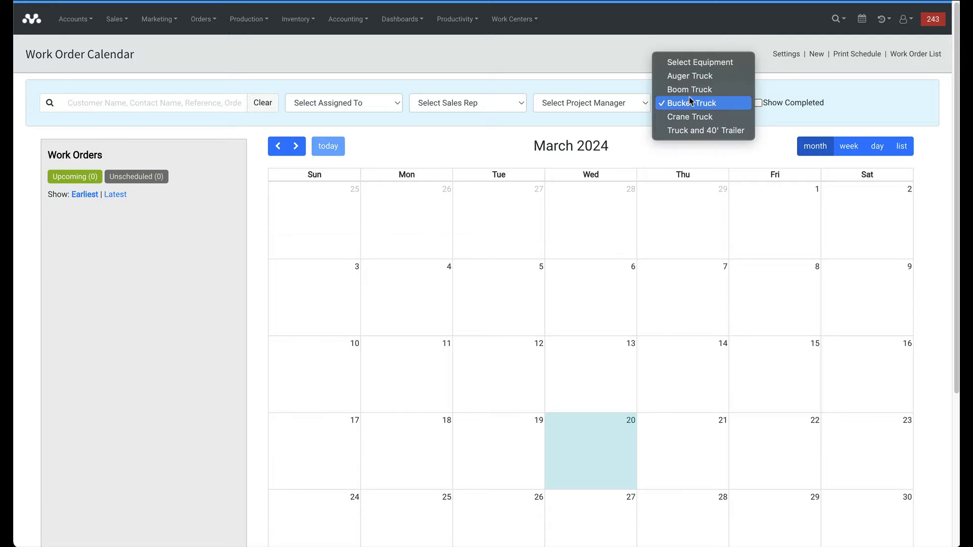
left_click(692, 91)
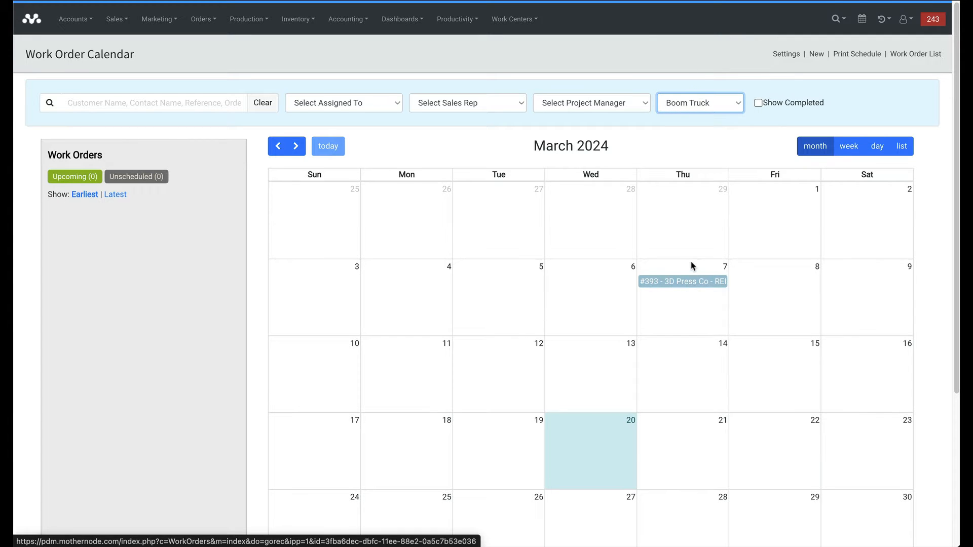
left_click(684, 106)
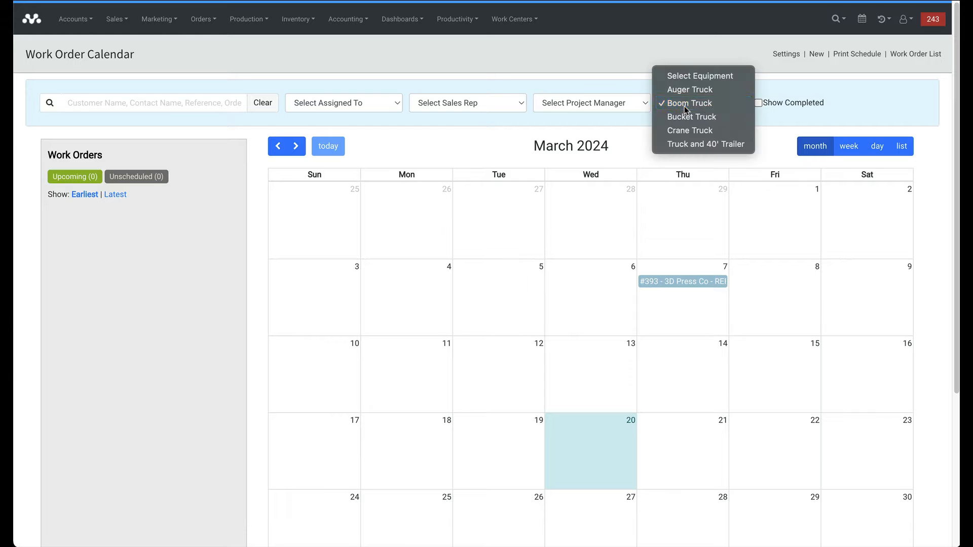
left_click(682, 76)
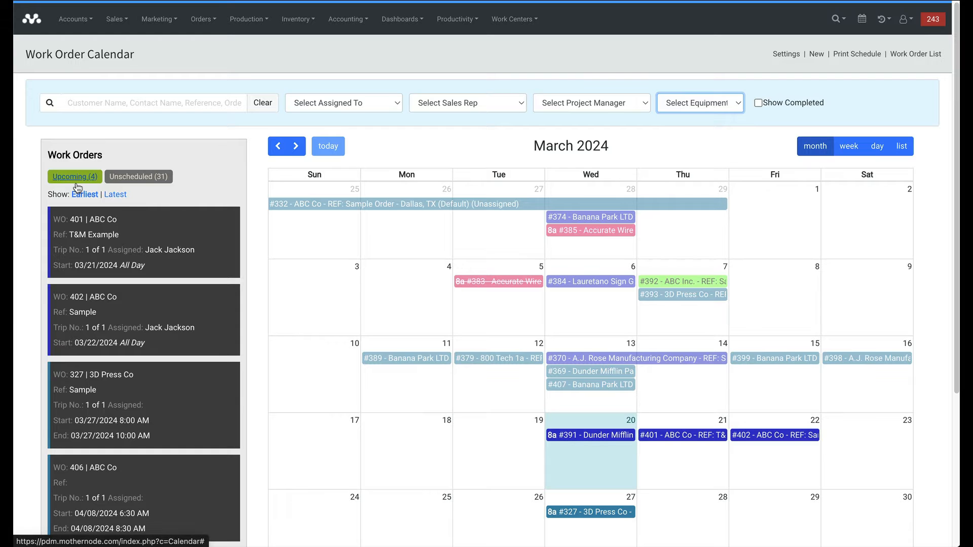
Drag work order 409 from the Unscheduled list onto Thursday, March 28.
left_click(139, 177)
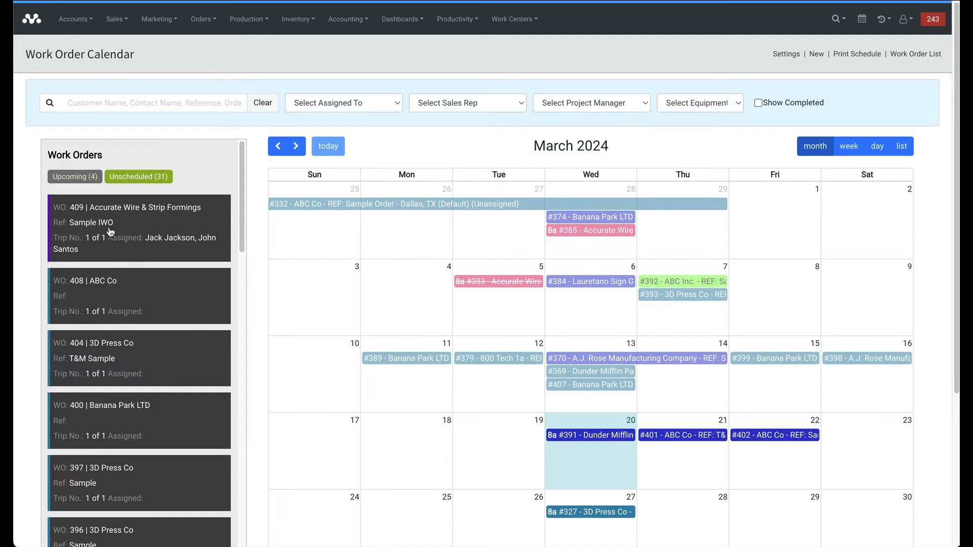
left_click(78, 217)
left_click_drag(120, 225, 691, 508)
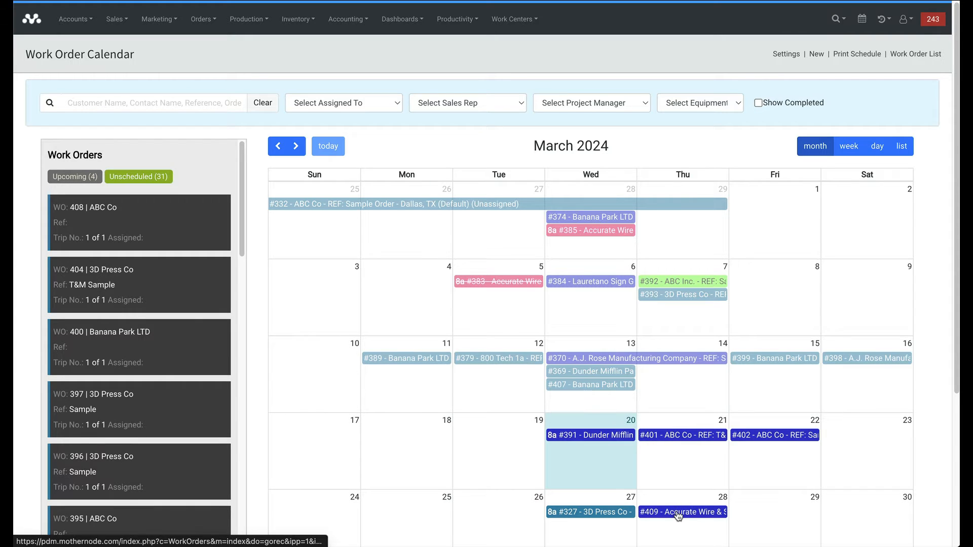
In week view, move work order 391 on March 20 to run from 8:30 to 2:30.
left_click(845, 151)
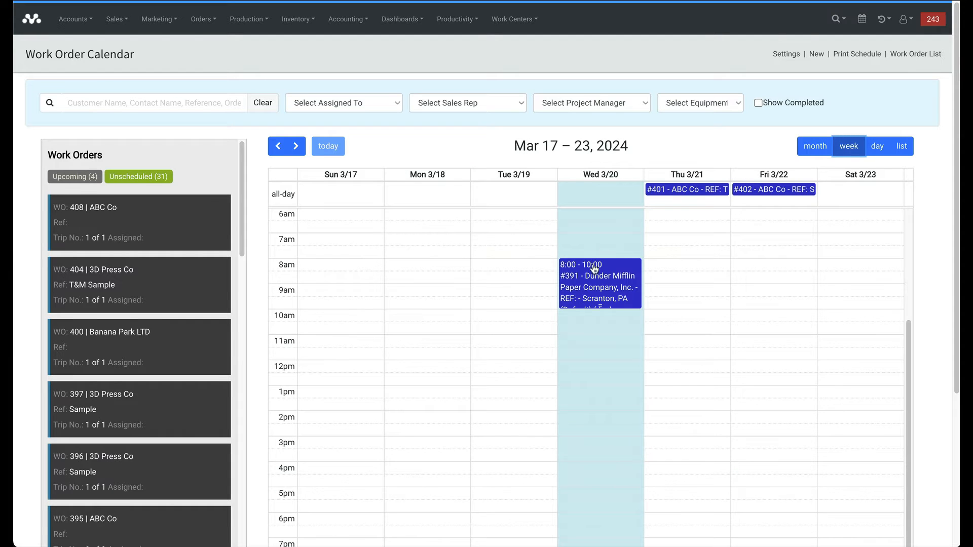
left_click_drag(587, 433, 594, 327)
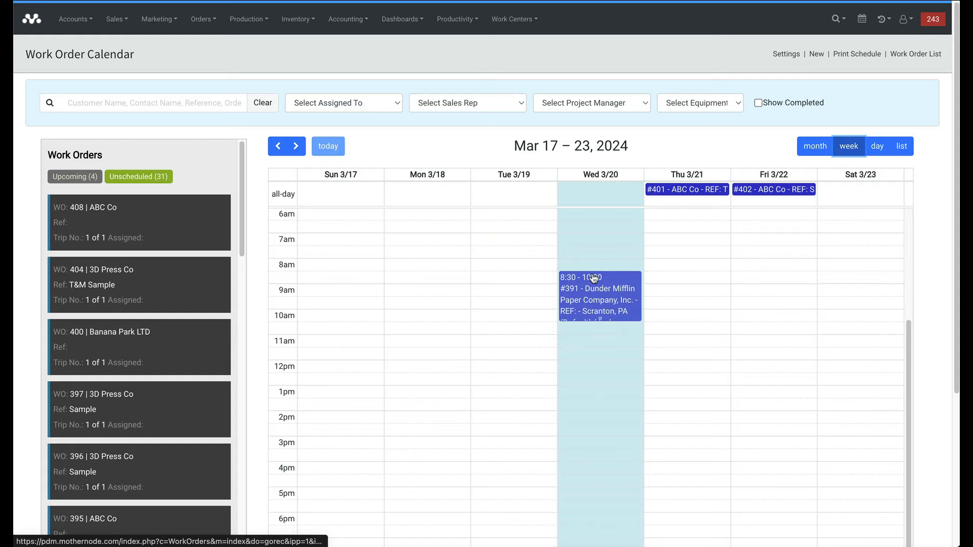
left_click_drag(595, 319, 598, 422)
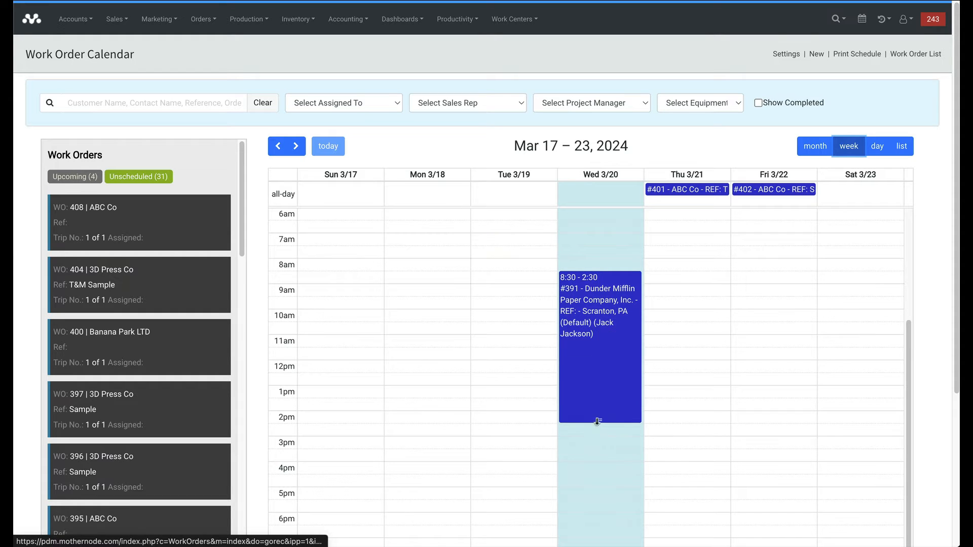
Check March 20 in day view, then return to the full month calendar.
left_click(876, 147)
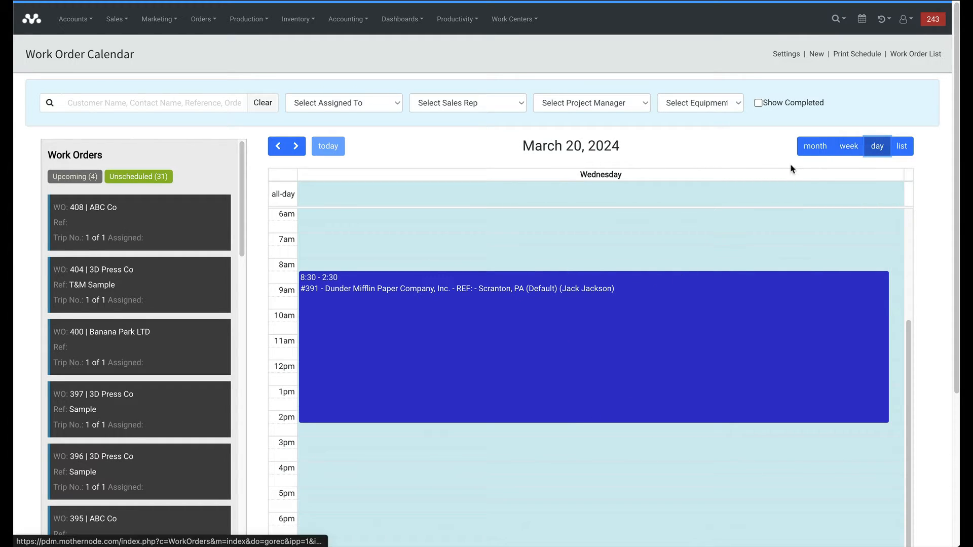
left_click(810, 149)
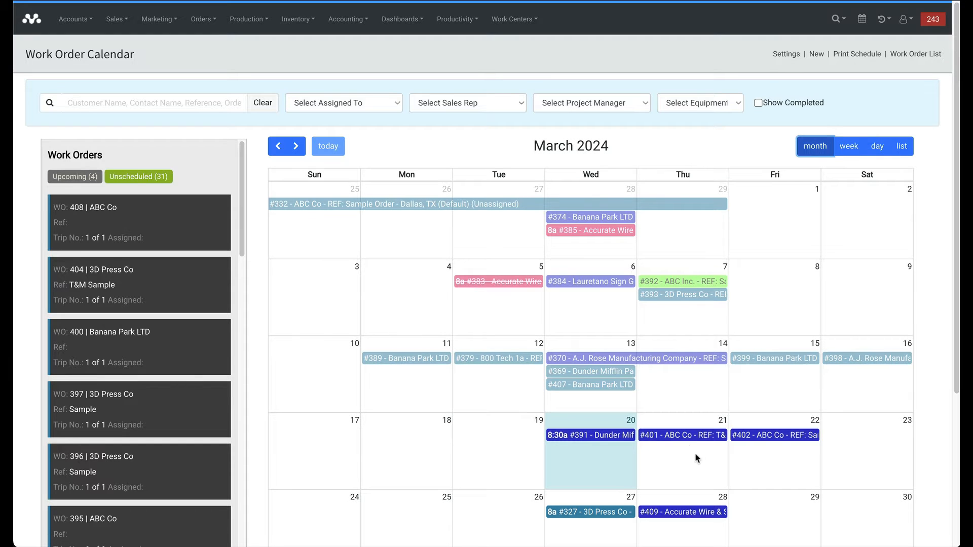
scroll(683, 445, "down", 1)
scroll(681, 445, "down", 4)
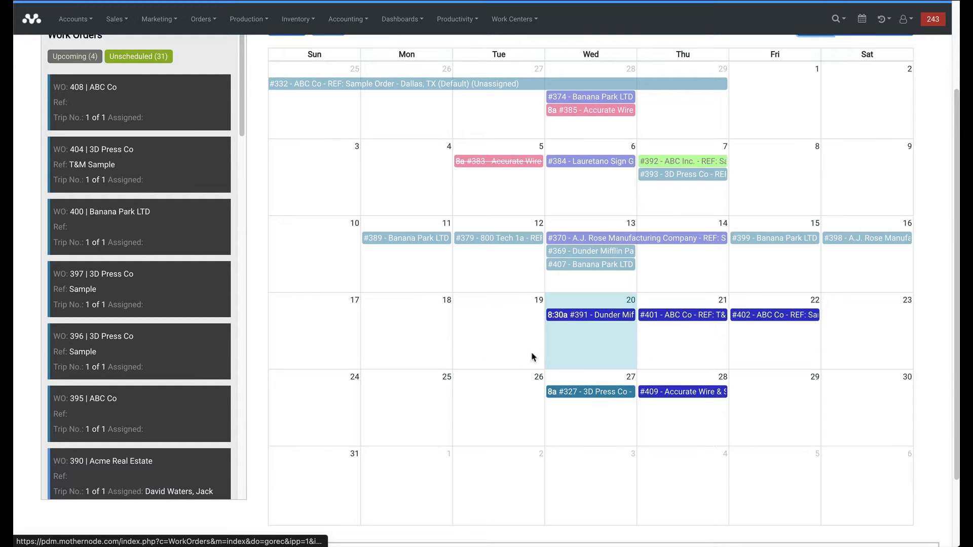
scroll(532, 358, "up", 2)
scroll(532, 365, "up", 1)
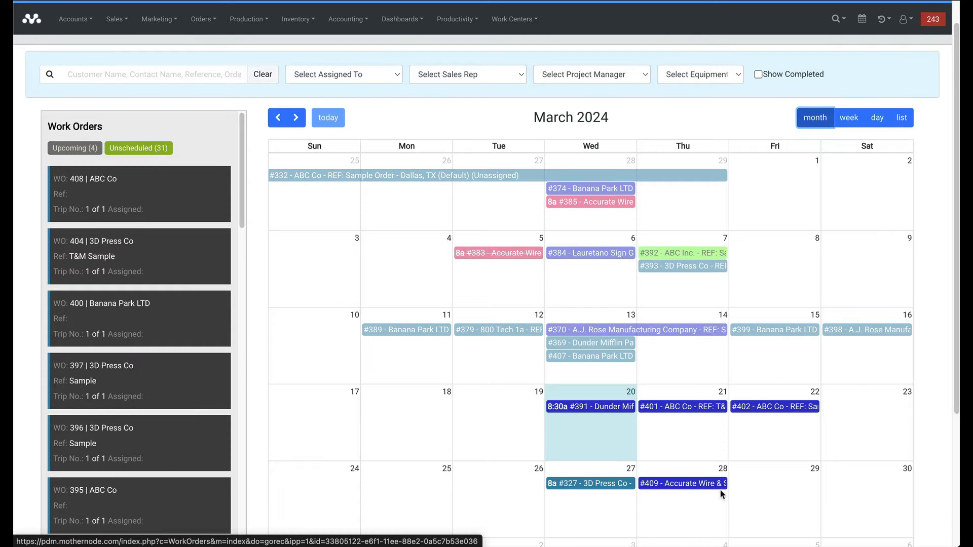
Open work order 409's details from its March 28 calendar entry and scroll through them.
left_click(683, 484)
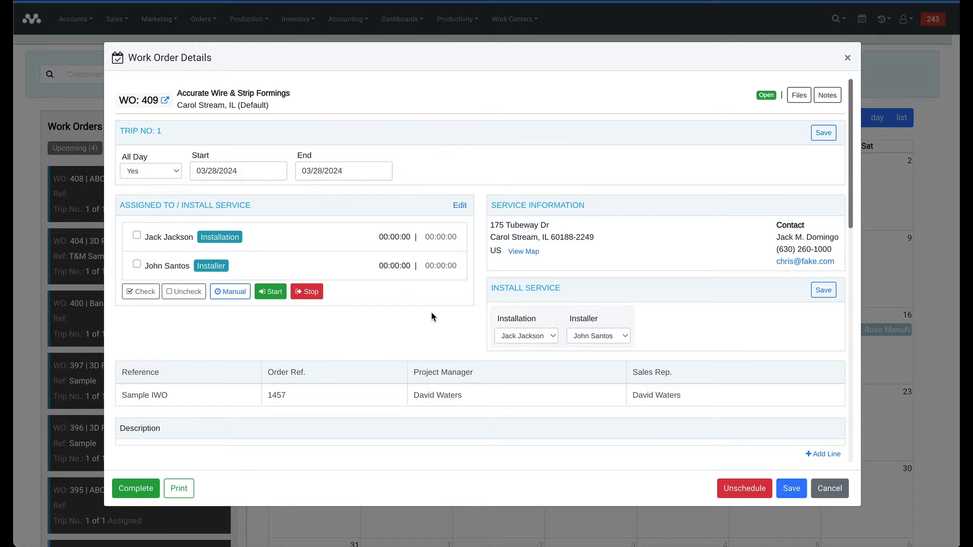
scroll(299, 350, "down", 2)
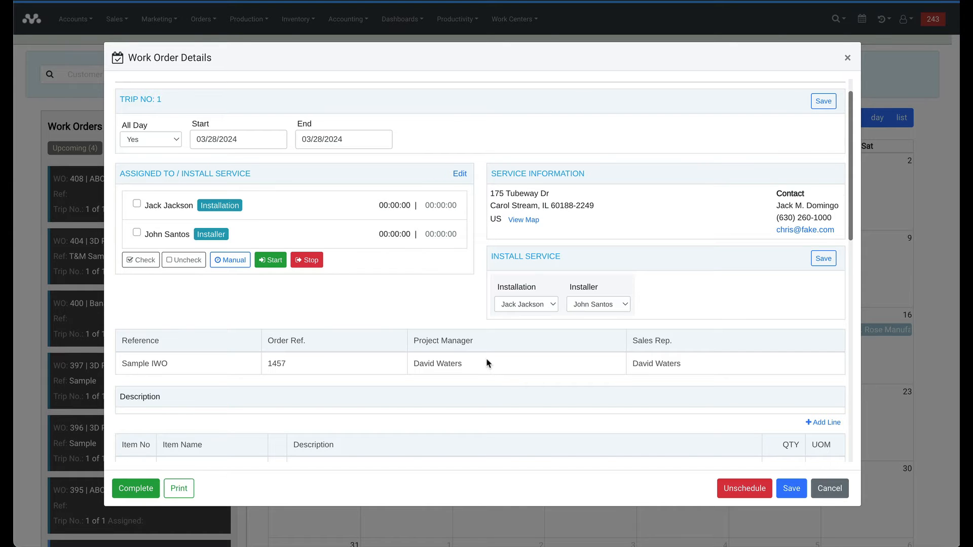
scroll(486, 363, "down", 2)
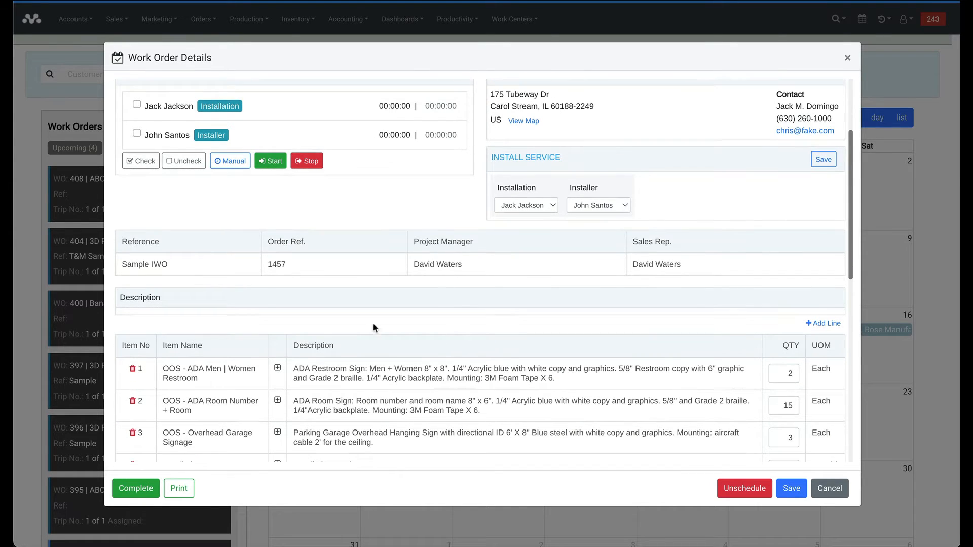
scroll(332, 327, "down", 2)
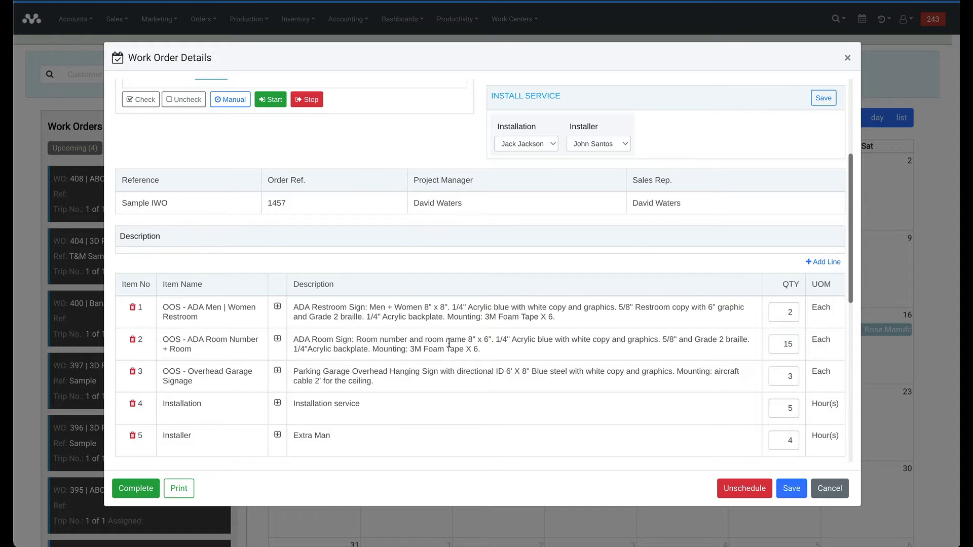
scroll(448, 343, "up", 3)
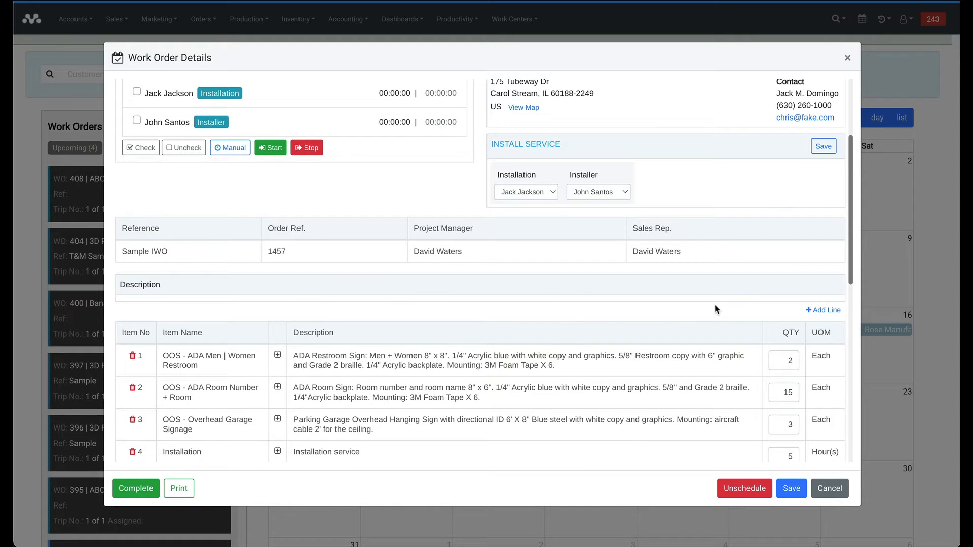
scroll(434, 349, "down", 2)
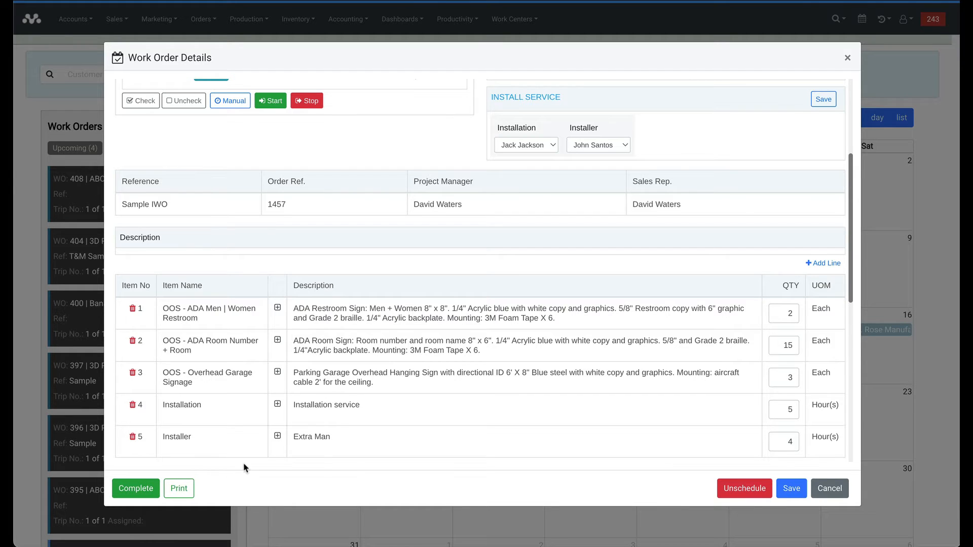
scroll(252, 427, "up", 3)
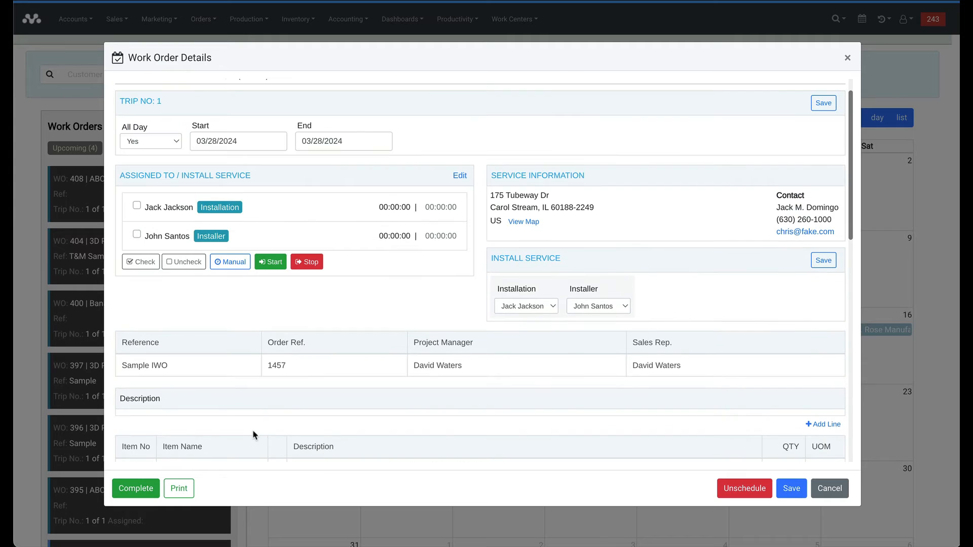
scroll(264, 425, "up", 1)
scroll(273, 413, "down", 3)
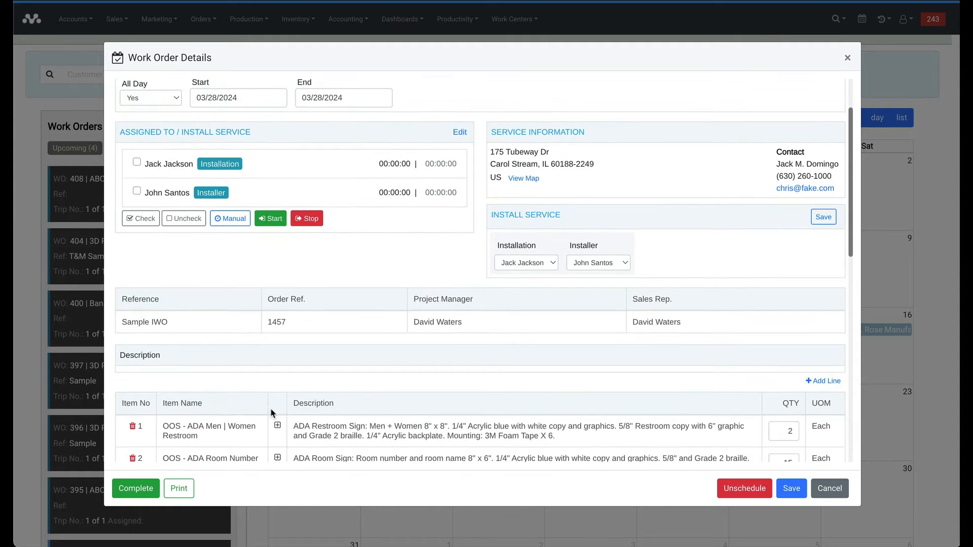
scroll(273, 413, "down", 1)
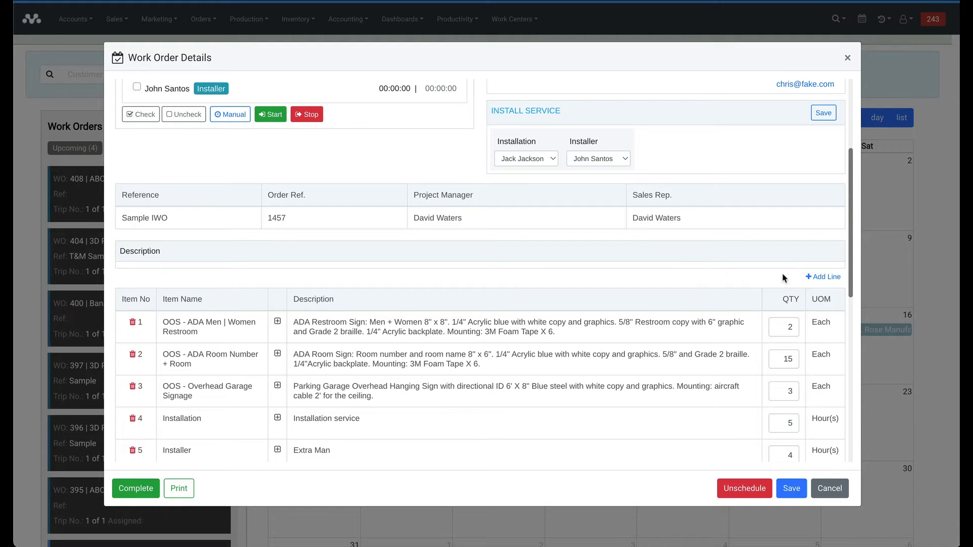
Start a free-form line item, then close and reopen work order 409 from the calendar.
left_click(815, 278)
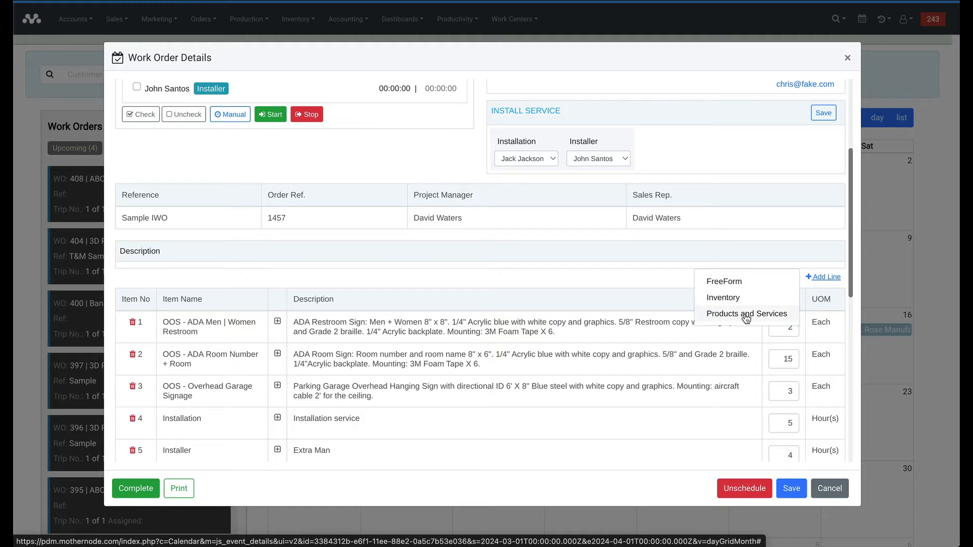
left_click(732, 282)
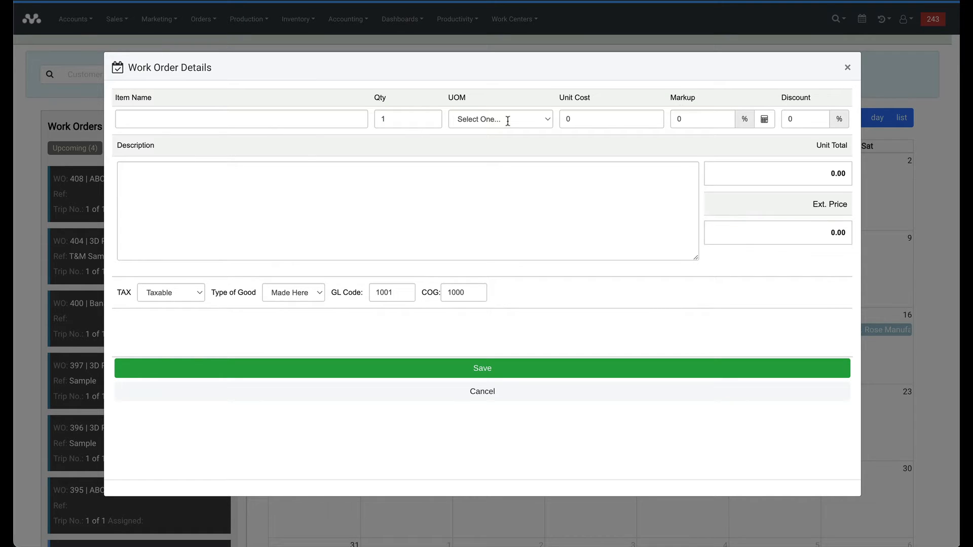
left_click(847, 67)
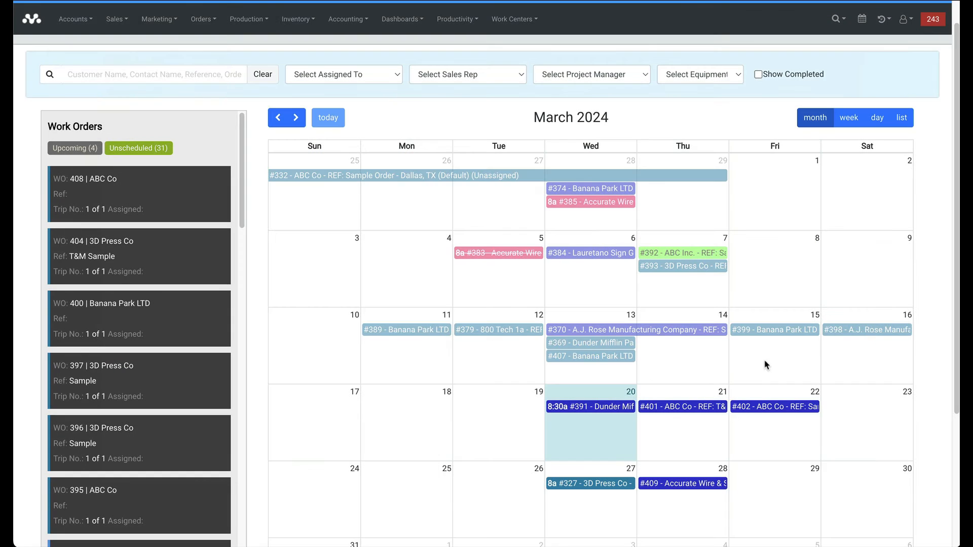
left_click(677, 485)
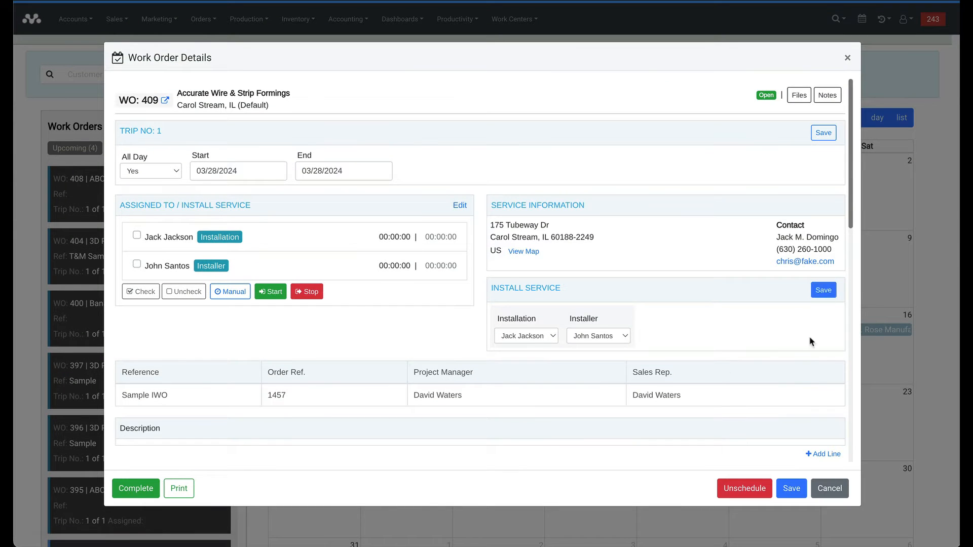
scroll(813, 372, "down", 3)
Add a Products and Services line with category Installation and service Auger Truck.
left_click(825, 279)
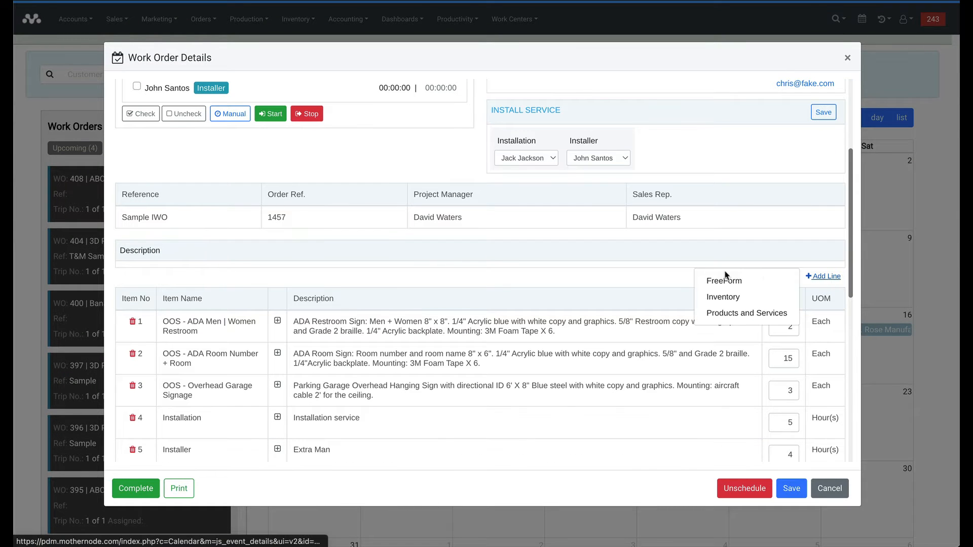
left_click(733, 315)
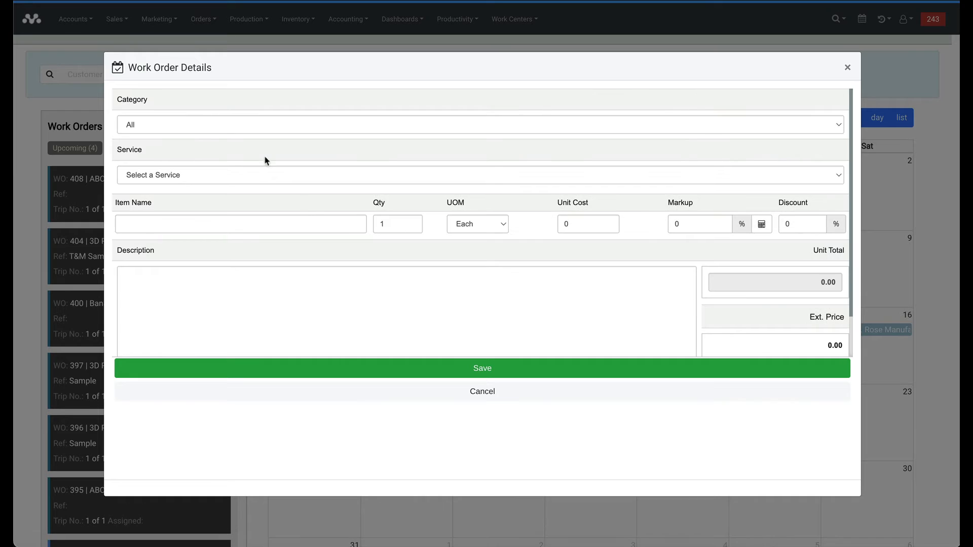
left_click(199, 125)
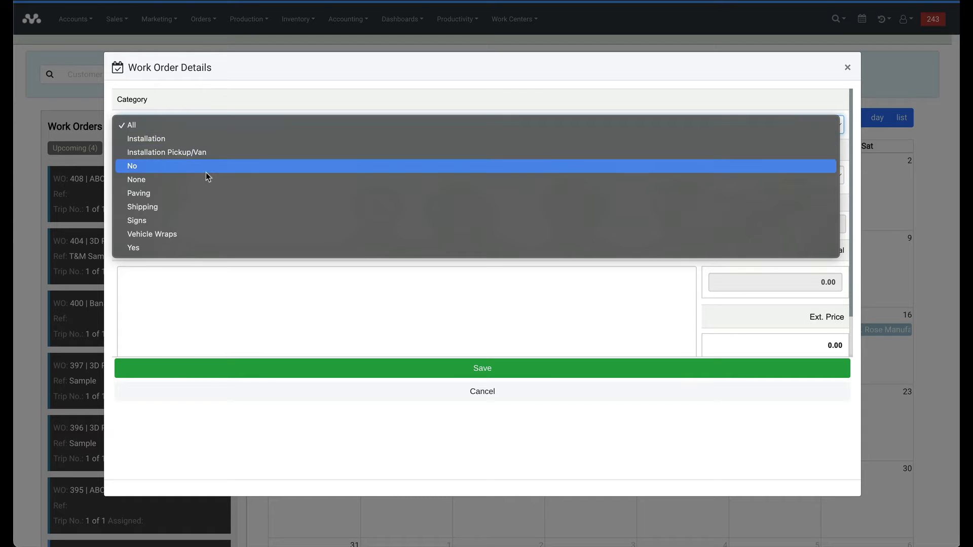
left_click(206, 140)
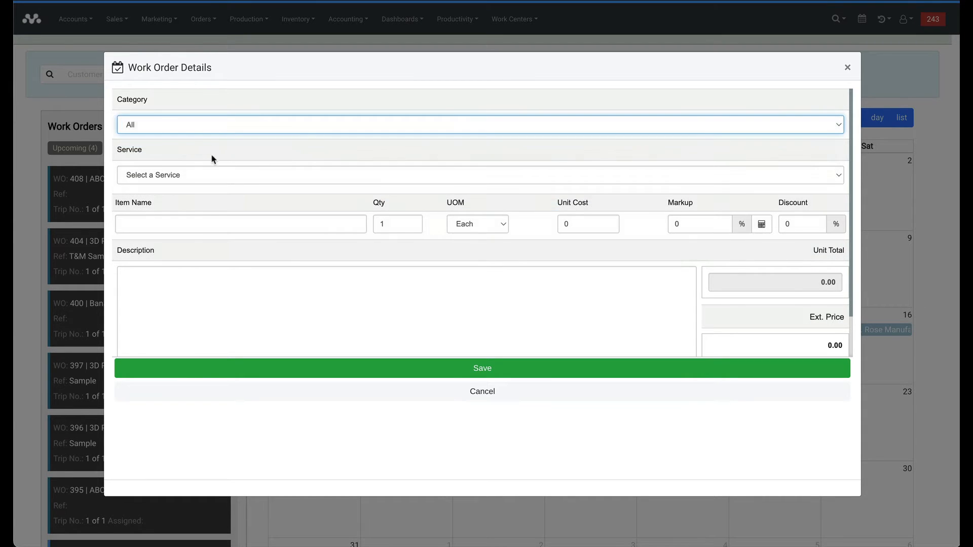
left_click(207, 176)
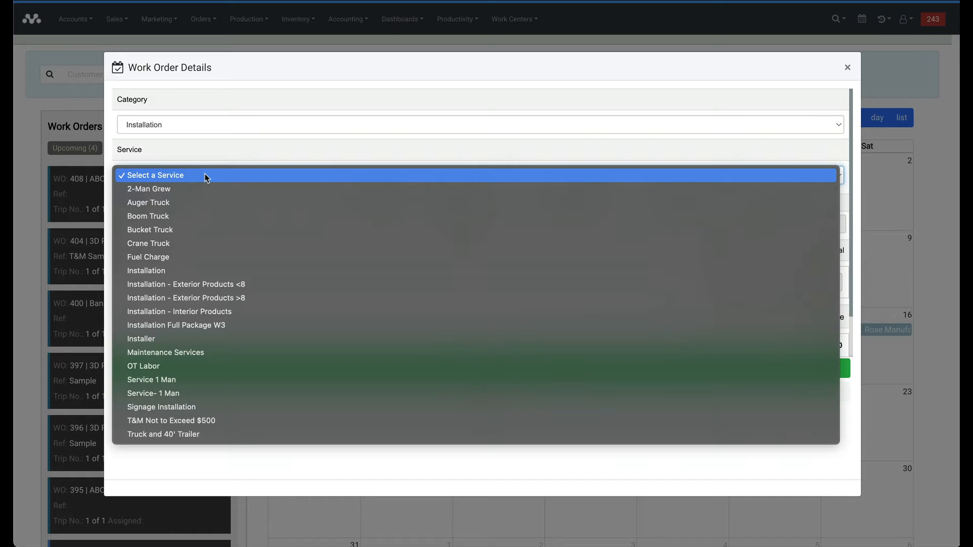
left_click(209, 203)
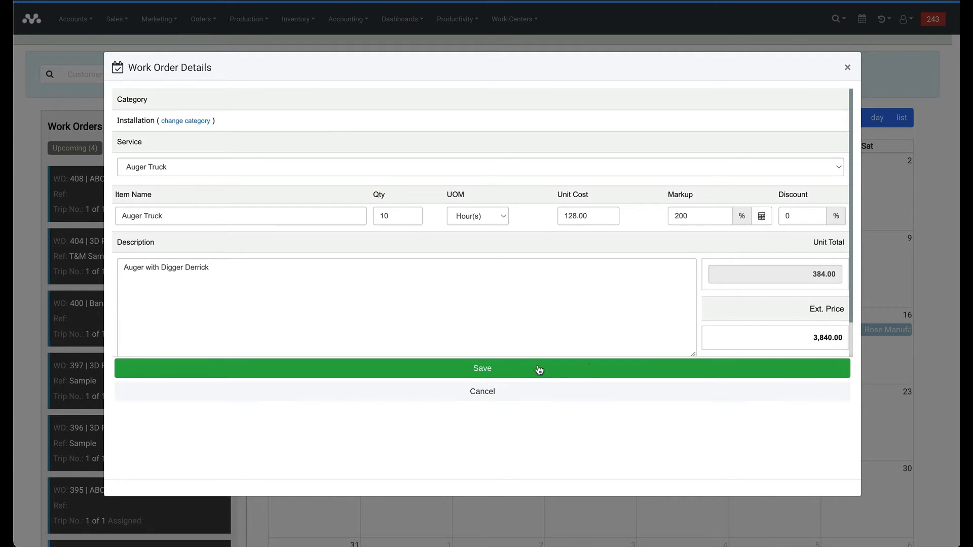
Cancel the line-item form and return to work order 409's details.
left_click(481, 396)
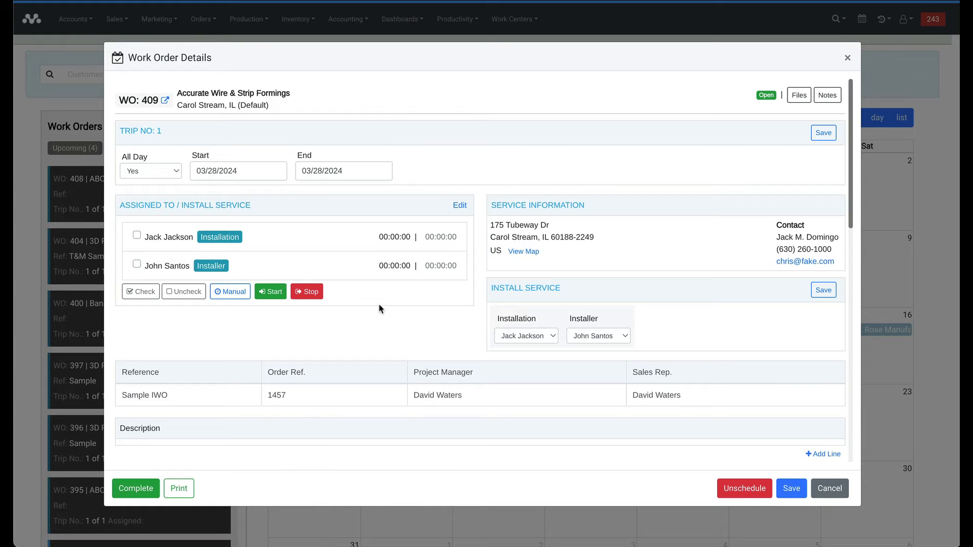
scroll(405, 318, "down", 4)
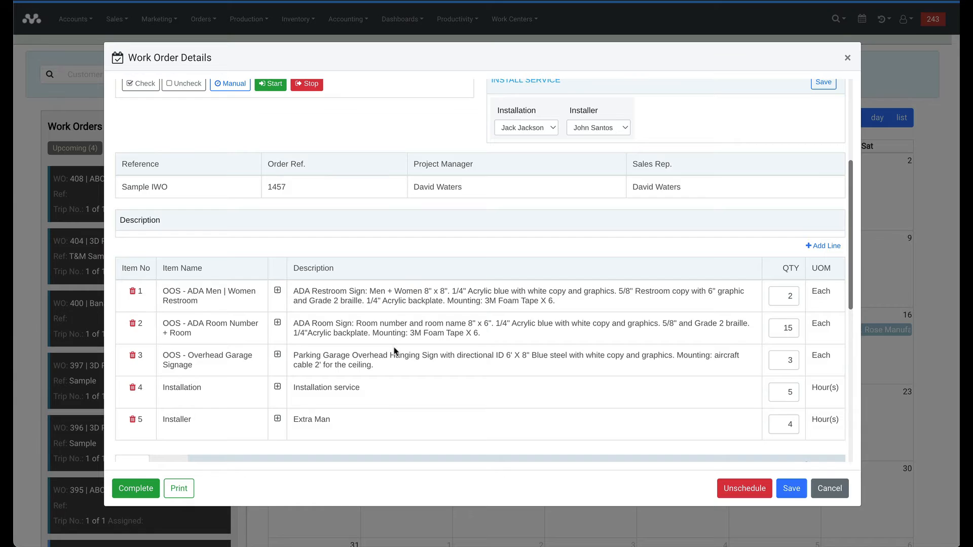
scroll(395, 348, "up", 4)
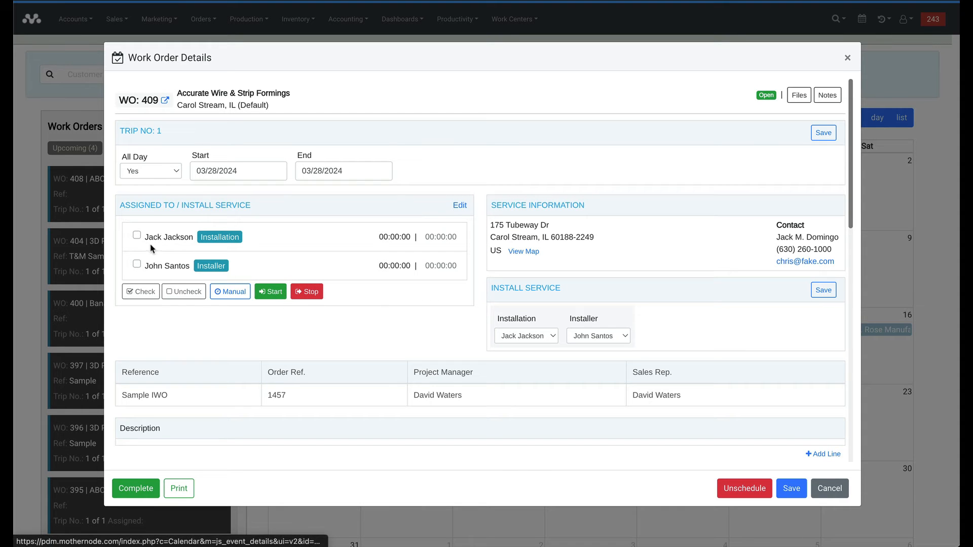
Time the Installation assignee for 00:00:26, then tick the Installer assignee too.
left_click(271, 293)
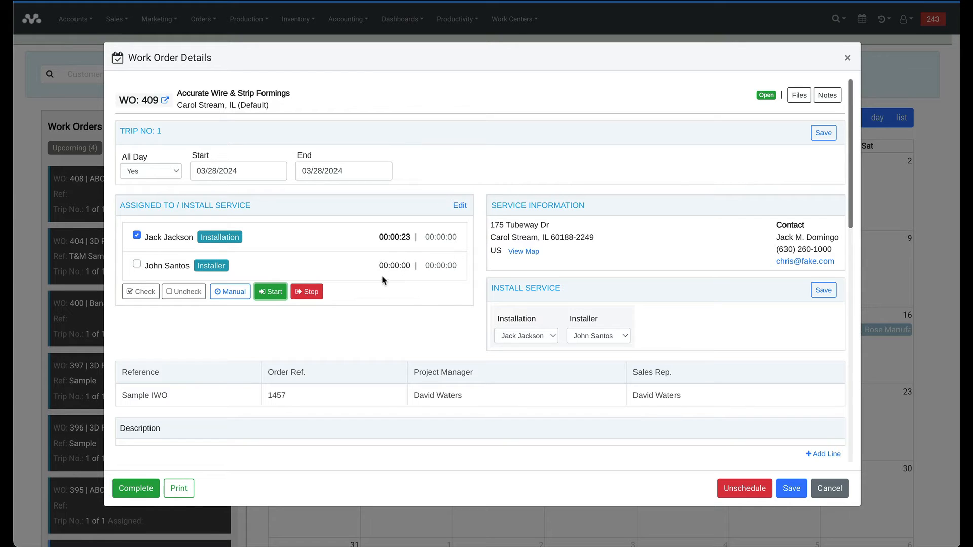
left_click(308, 292)
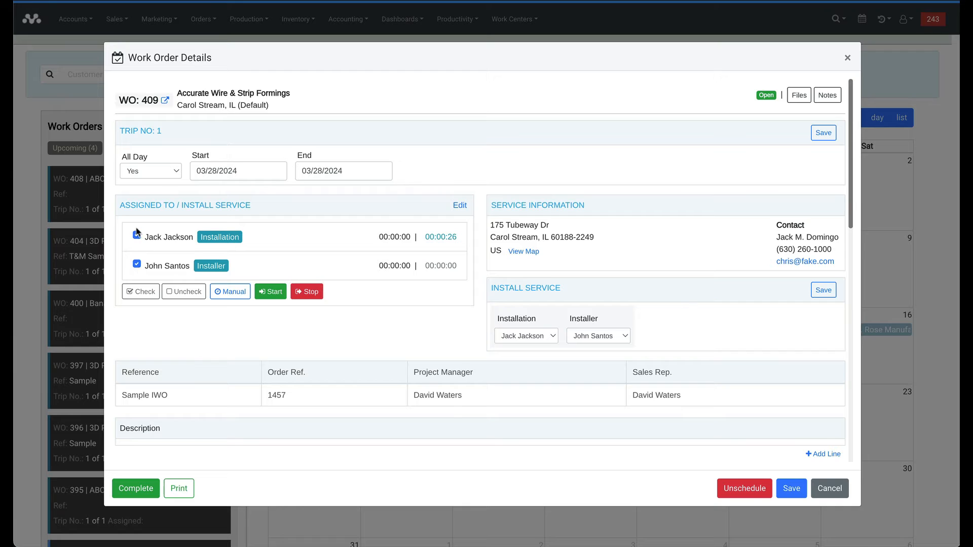
left_click(136, 266)
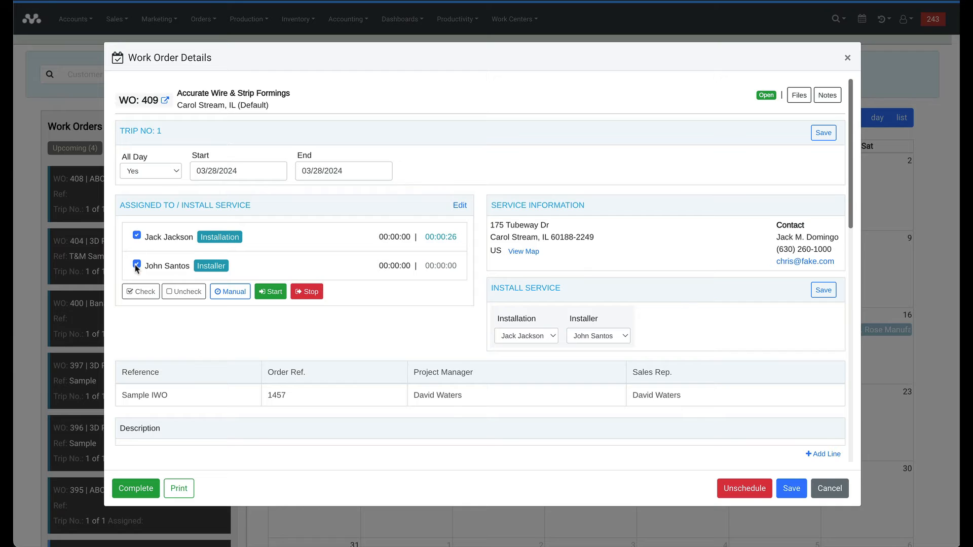
Add a manual time entry for both assignees with the stop hour set to 5.
left_click(223, 293)
left_click(264, 268)
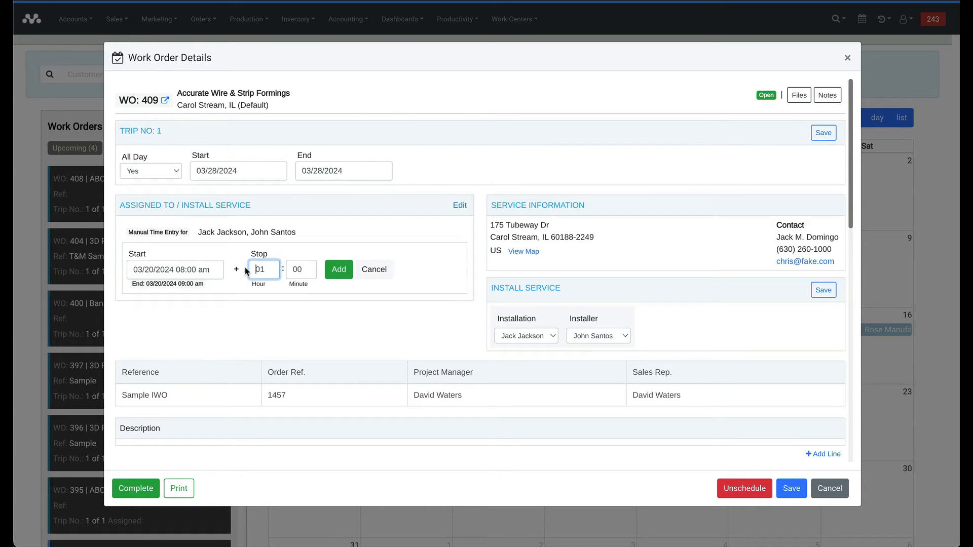
left_click_drag(270, 268, 252, 266)
type("5")
left_click(332, 272)
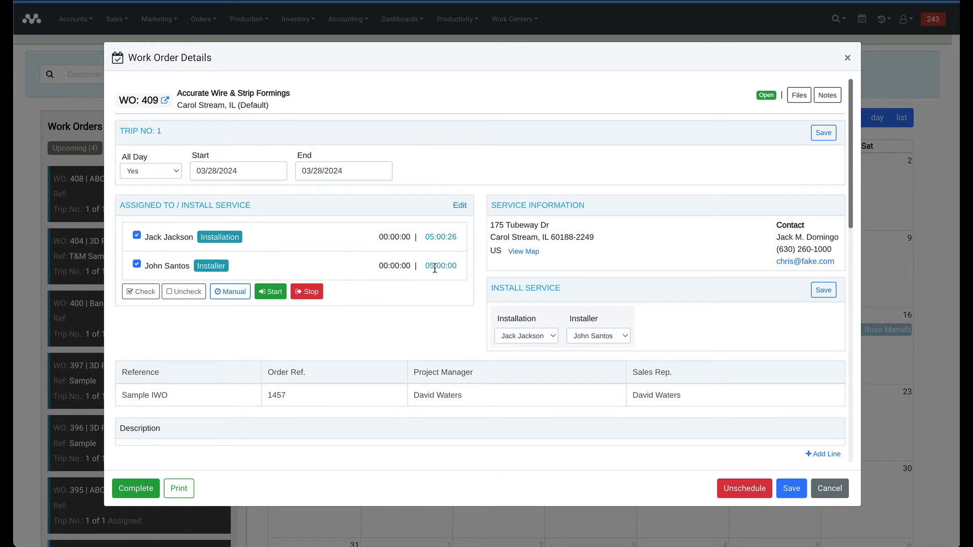
left_click(460, 207)
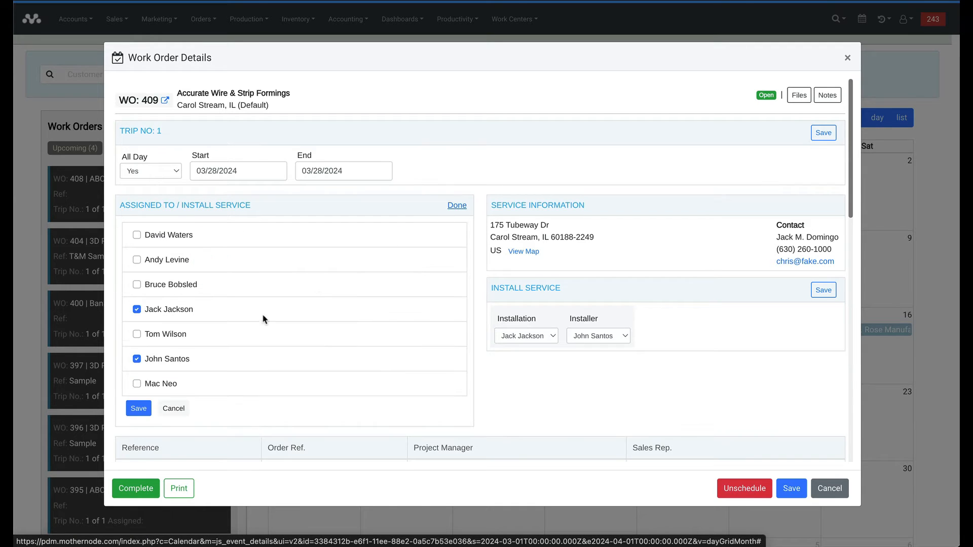
left_click(173, 409)
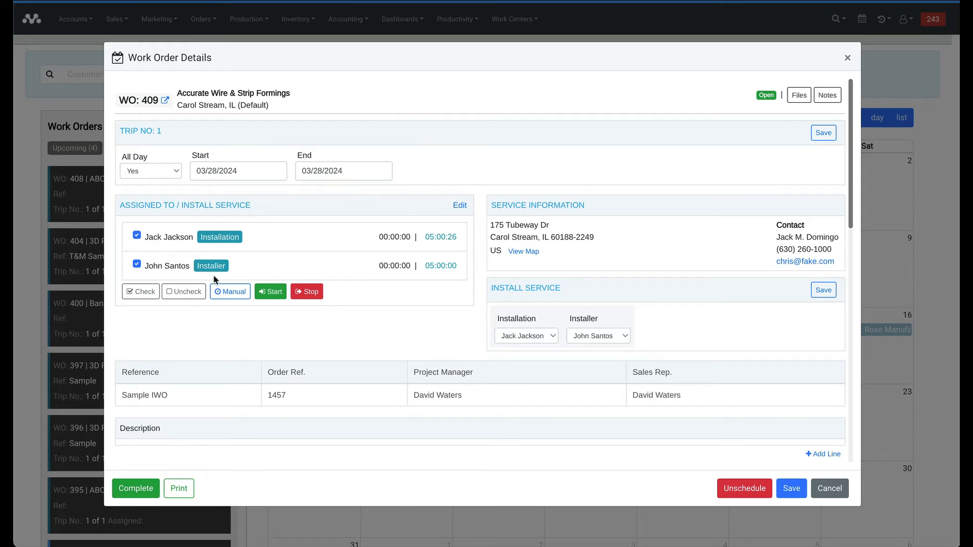
Mark work order 409 Complete, confirming both prompts.
left_click(134, 496)
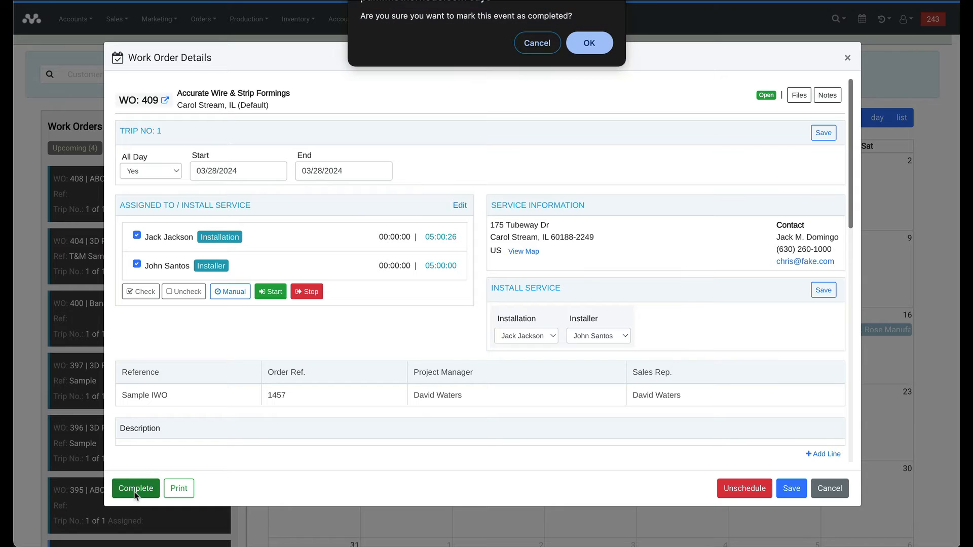
left_click(589, 44)
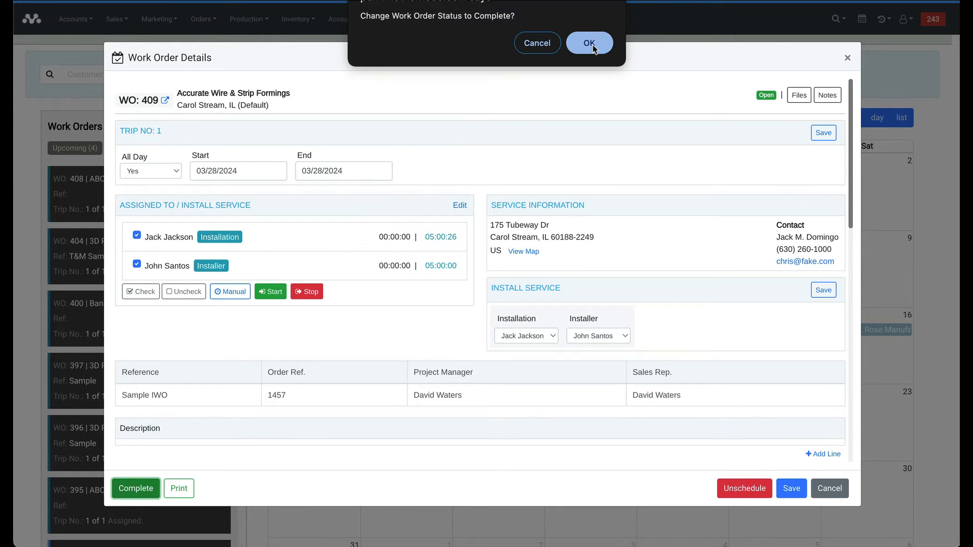
left_click(590, 44)
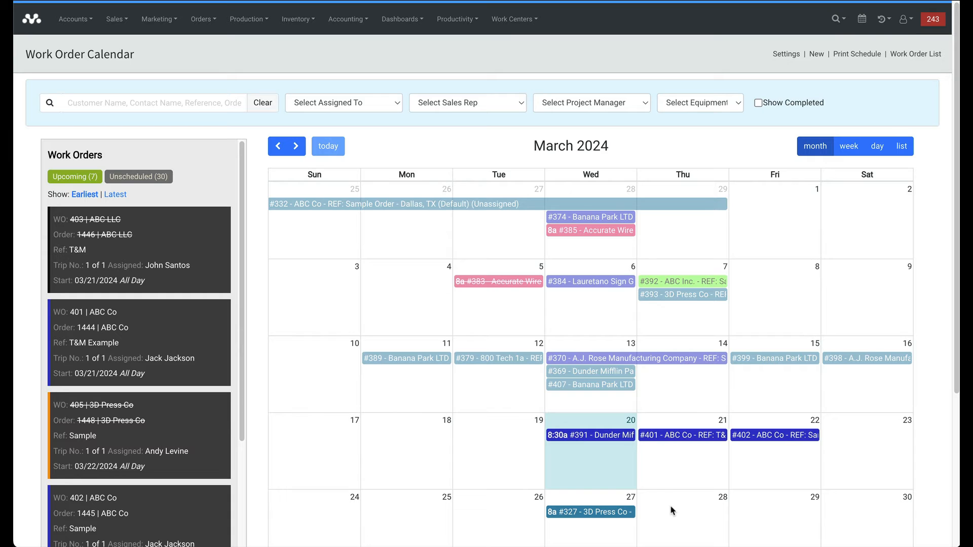
Toggle Show Completed on and off, then open the full Orders list.
left_click(759, 103)
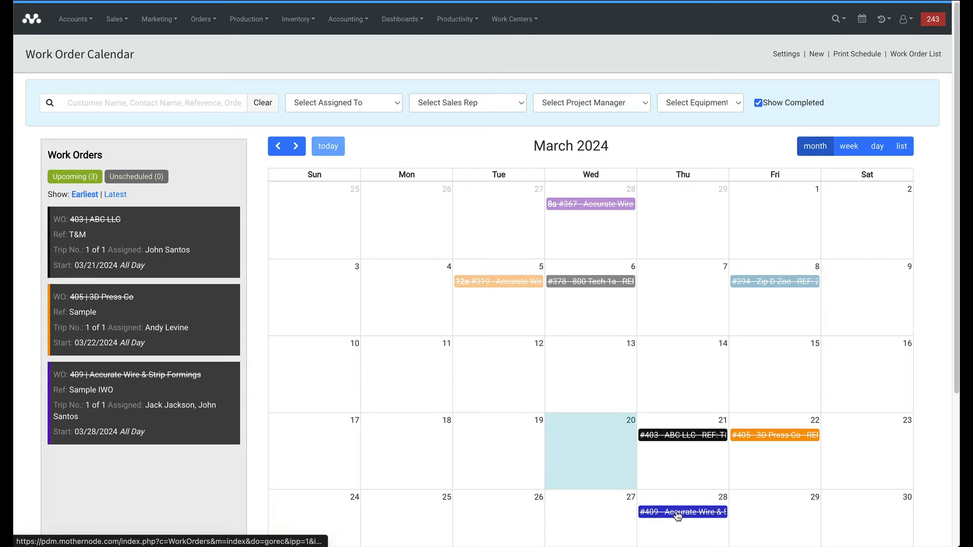
left_click(758, 103)
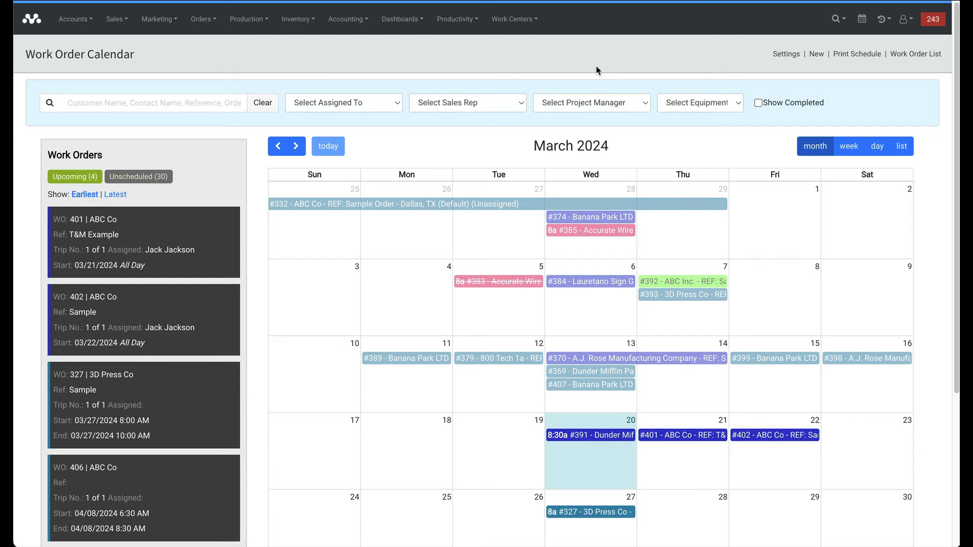
left_click(214, 27)
left_click(217, 72)
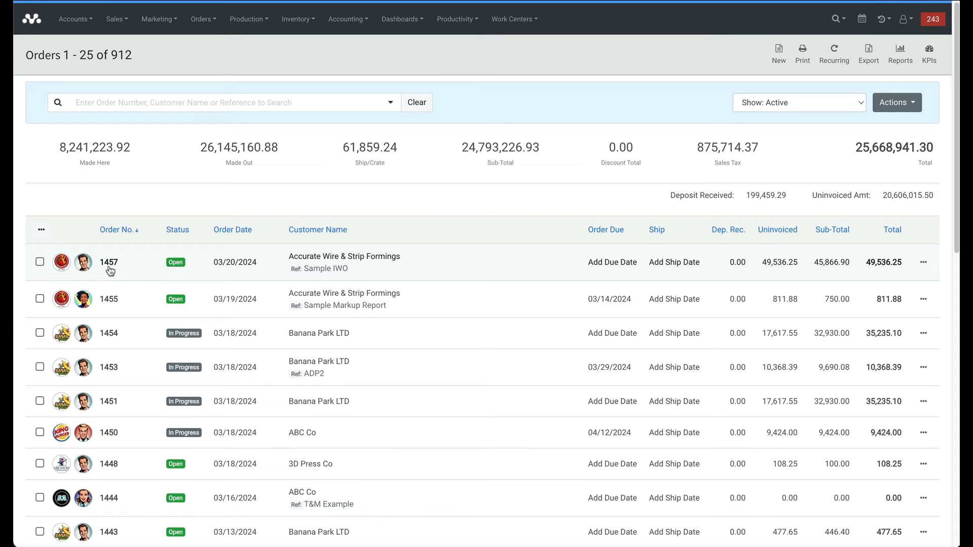
Open Order 1457 and review WO 409's estimated versus actual times on its WOs page.
left_click(320, 270)
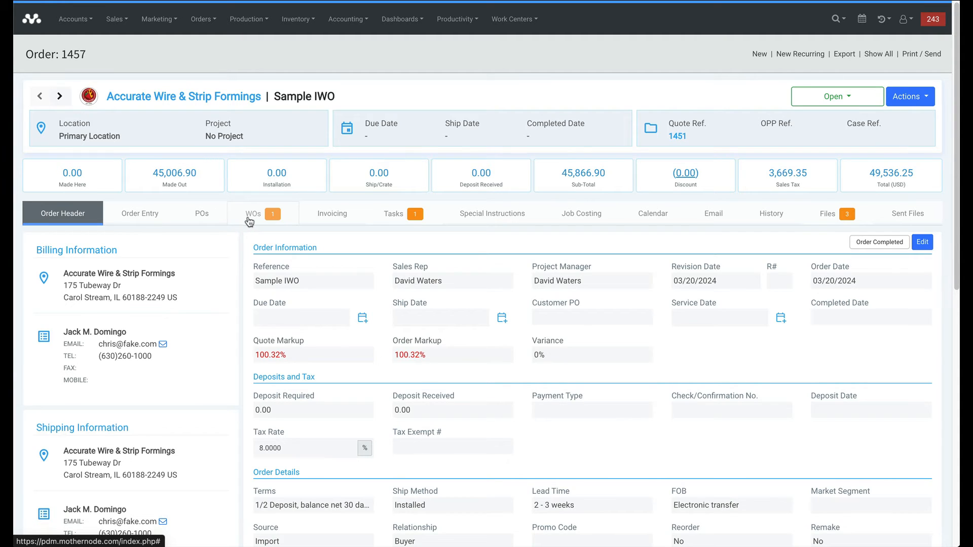
left_click(251, 216)
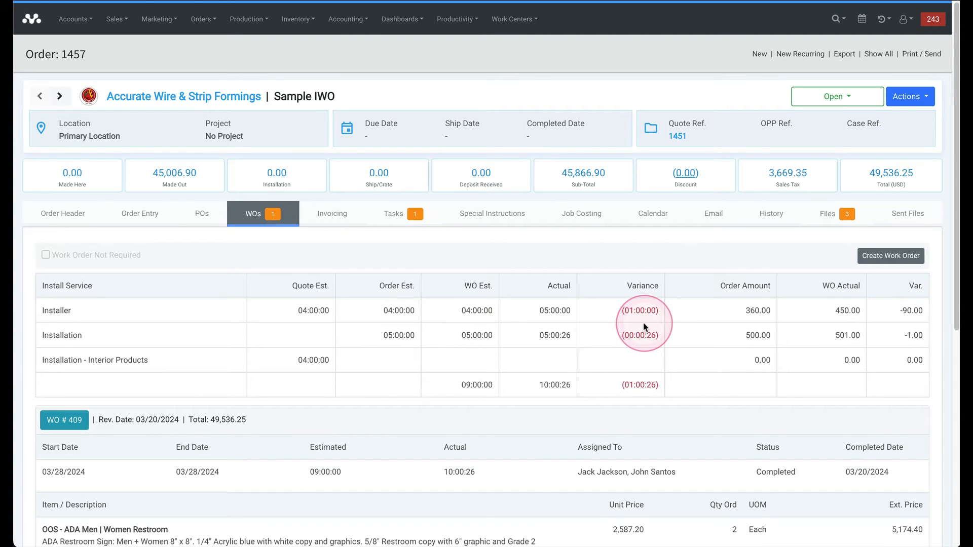
scroll(589, 325, "down", 3)
scroll(260, 341, "down", 1)
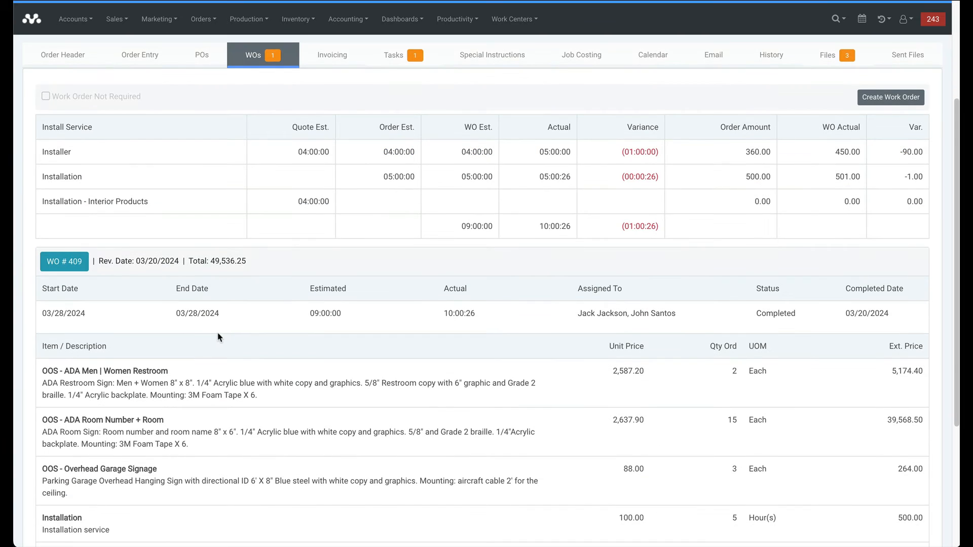
Open work order 409 and look over its line items.
left_click(66, 250)
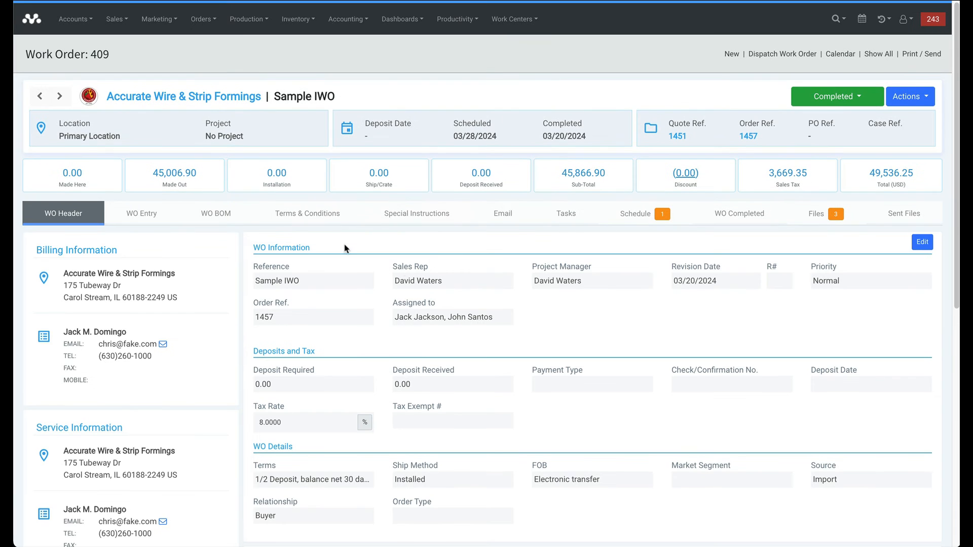
left_click(141, 216)
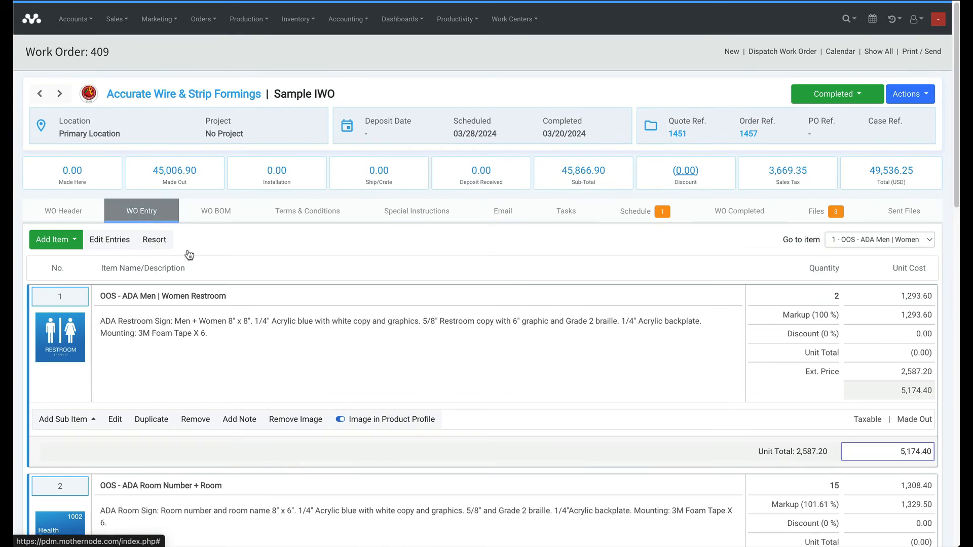
scroll(251, 311, "down", 2)
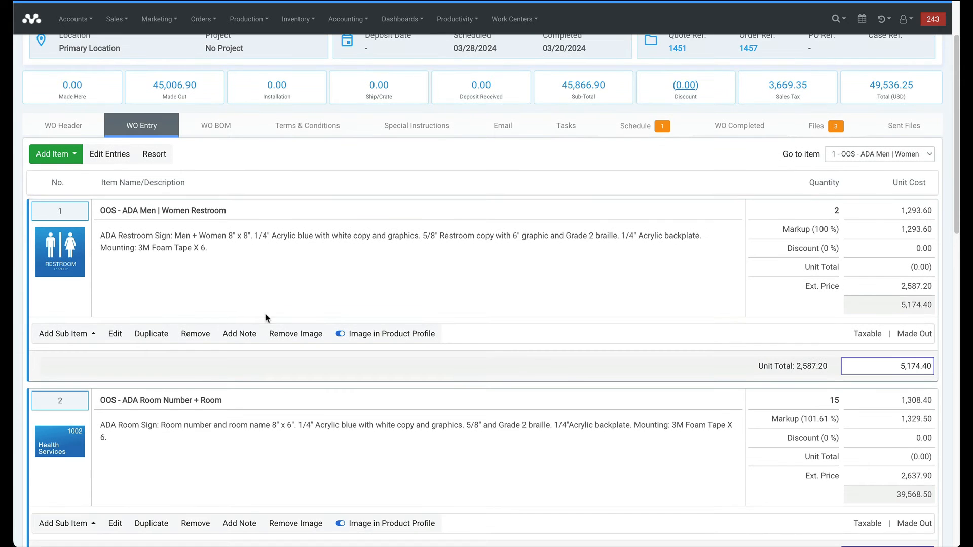
scroll(436, 335, "up", 2)
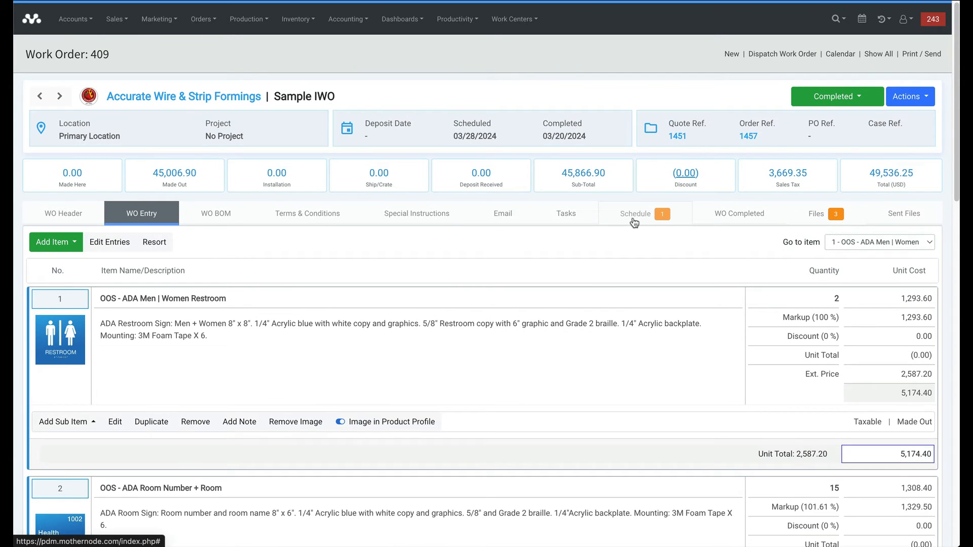
Delete the 00:00:26 time-log entry #542 from the Schedule tab.
left_click(635, 221)
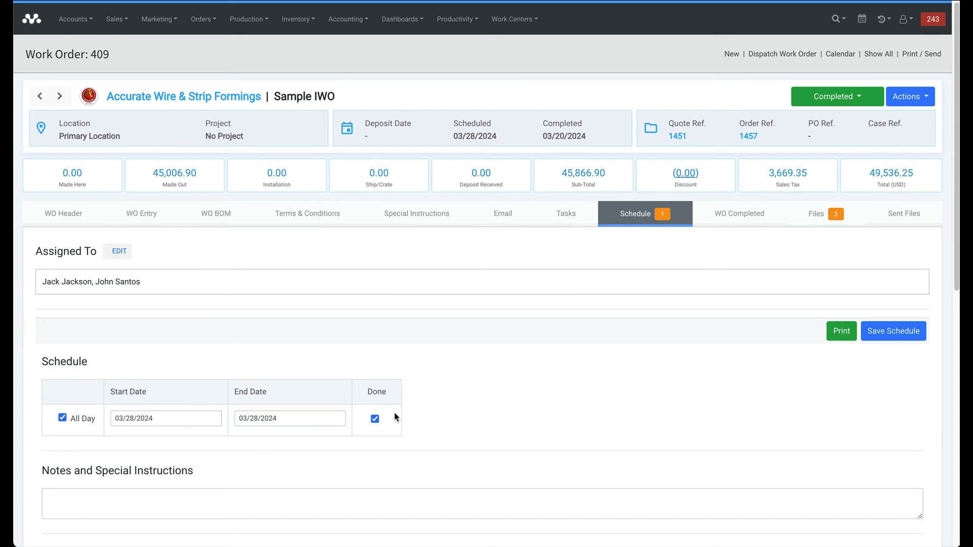
scroll(406, 402, "down", 3)
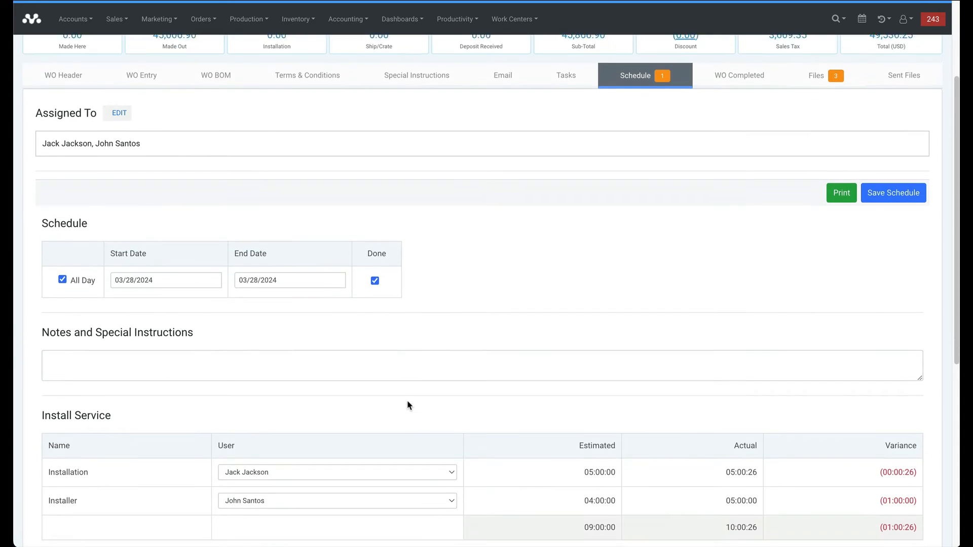
scroll(406, 402, "down", 5)
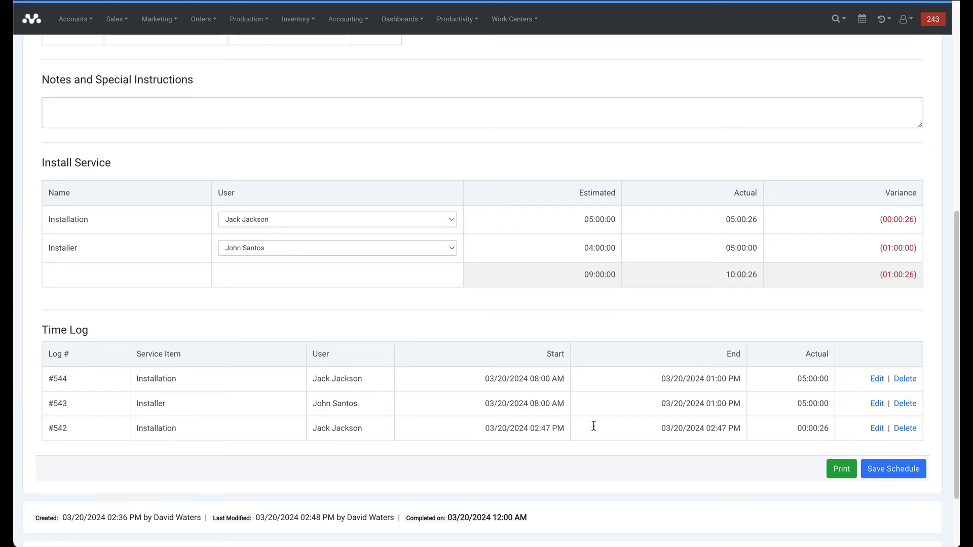
left_click(905, 429)
left_click(541, 309)
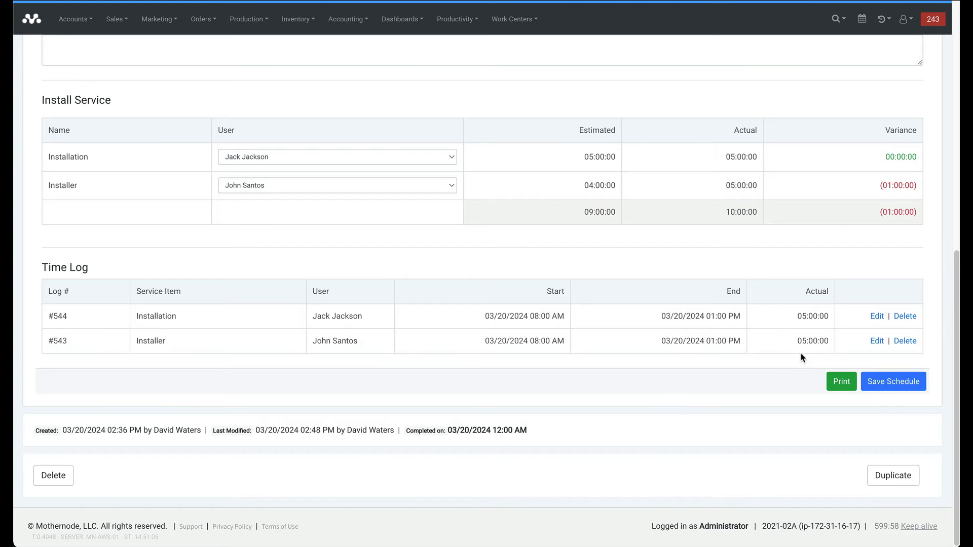
scroll(553, 288, "up", 9)
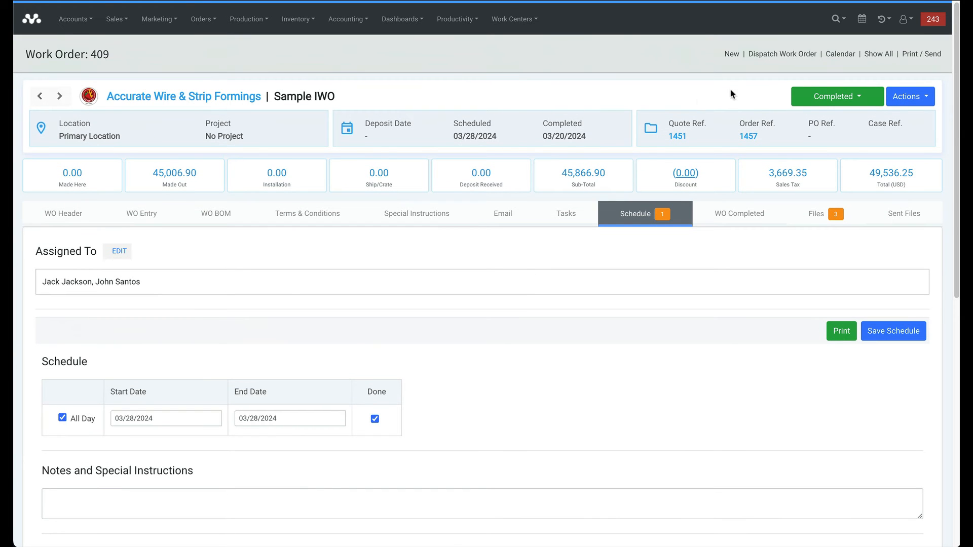
Go back to Order 1457 and process it, landing on its Ship/Install page.
left_click(748, 136)
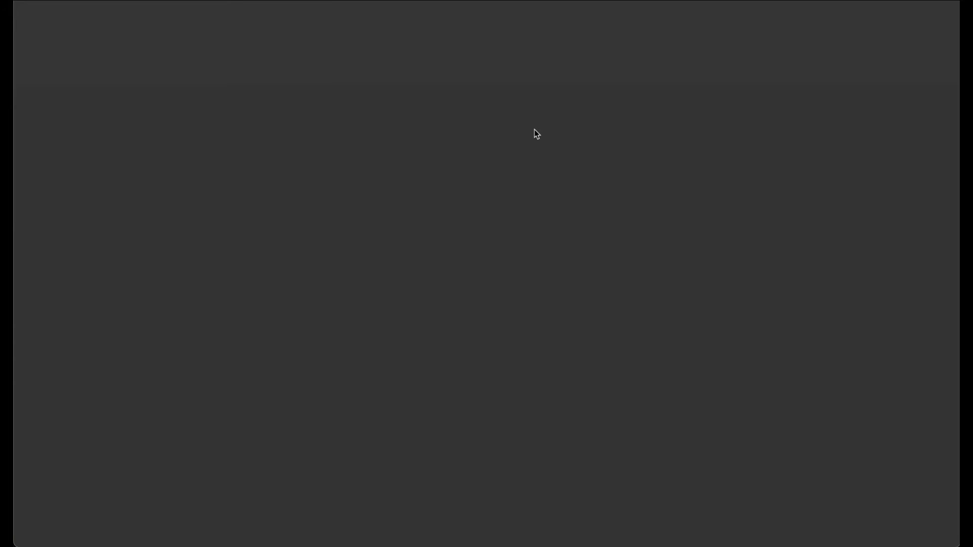
scroll(603, 292, "down", 10)
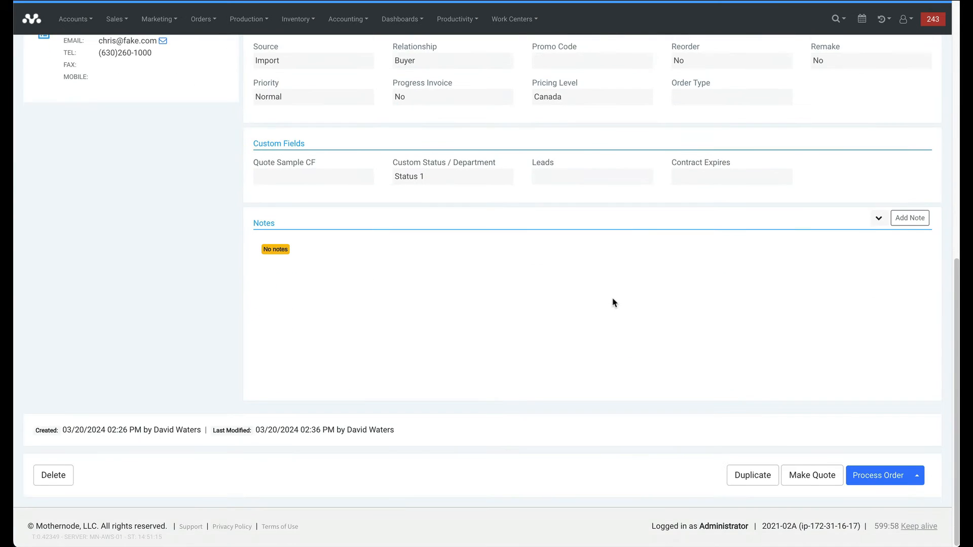
left_click(879, 480)
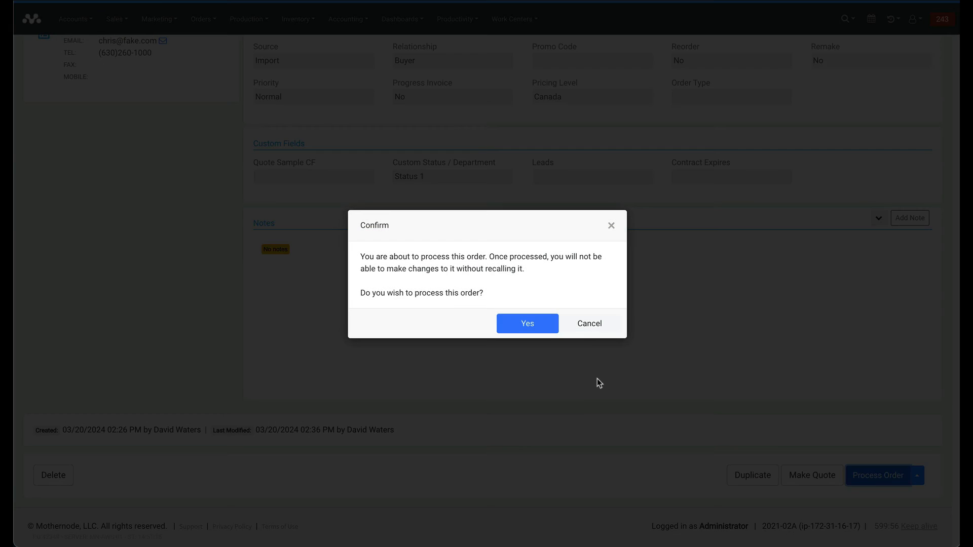
left_click(522, 327)
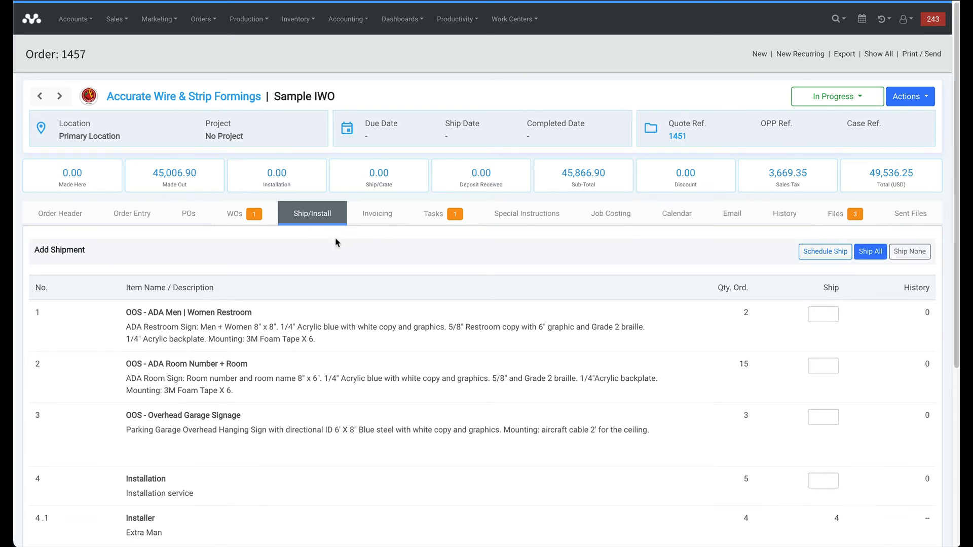
scroll(593, 284, "down", 2)
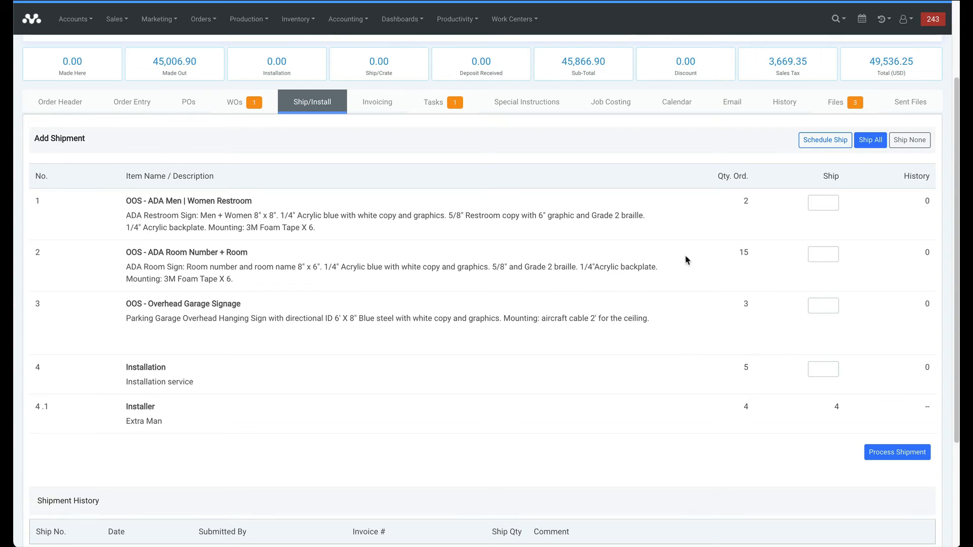
Fill Order 1457's Ship boxes with the full ordered quantities of 2, 15, 3 and 5.
left_click(821, 201)
left_click(822, 252)
left_click(866, 146)
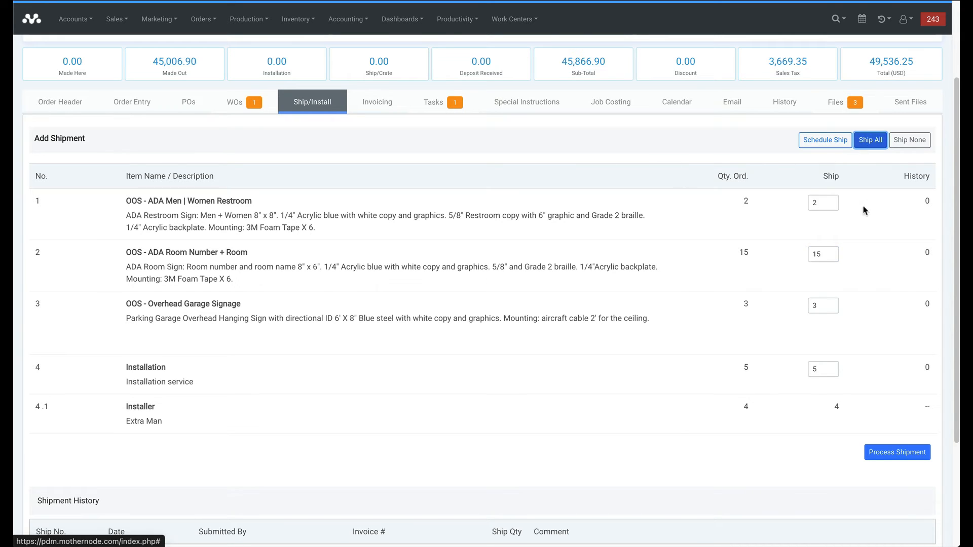
Process and create the complete shipment for Order 1457 with the default ship-to details.
left_click(884, 453)
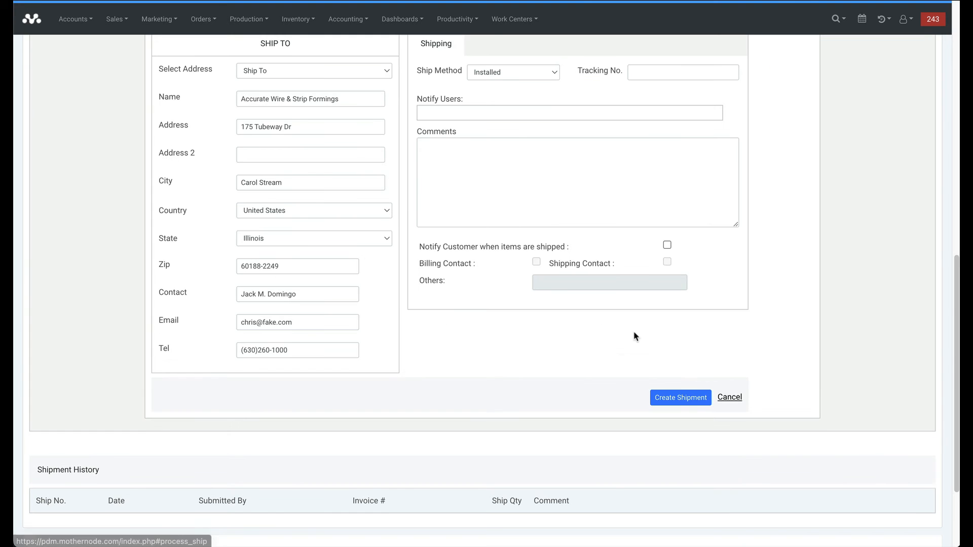
left_click(684, 398)
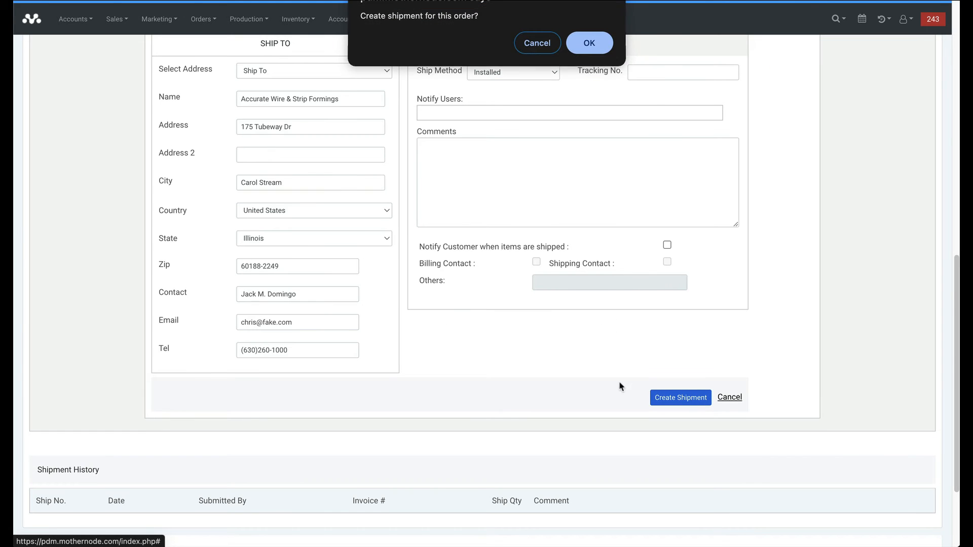
left_click(587, 44)
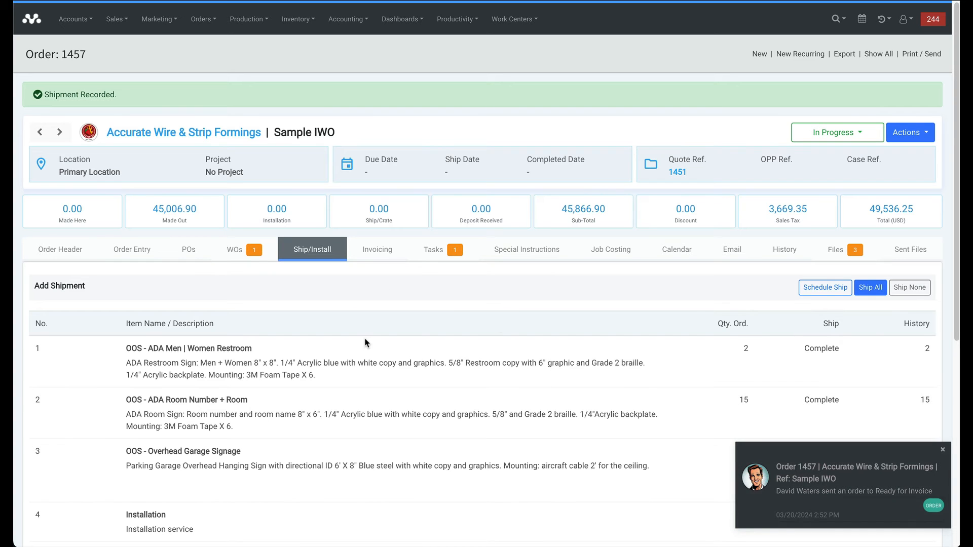
Open the Accounting Ready for Invoice list.
scroll(675, 358, "down", 1)
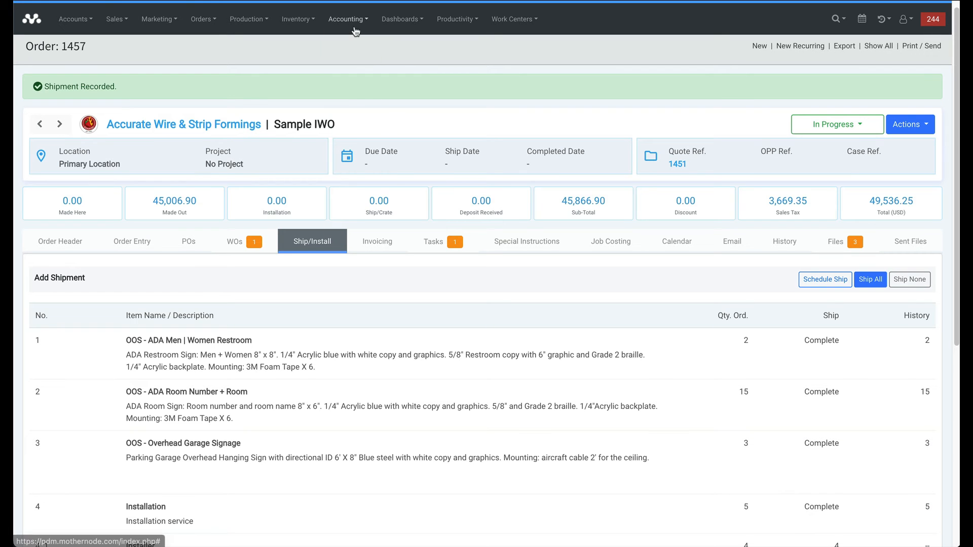
left_click(353, 25)
left_click(355, 71)
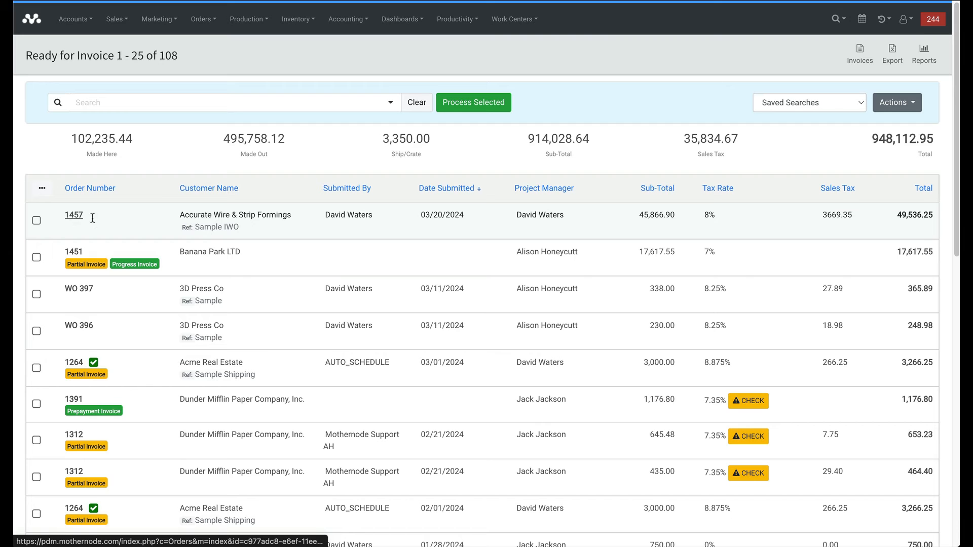
Process Order 1457 into invoice 730, then open the order from the new invoice.
left_click(37, 221)
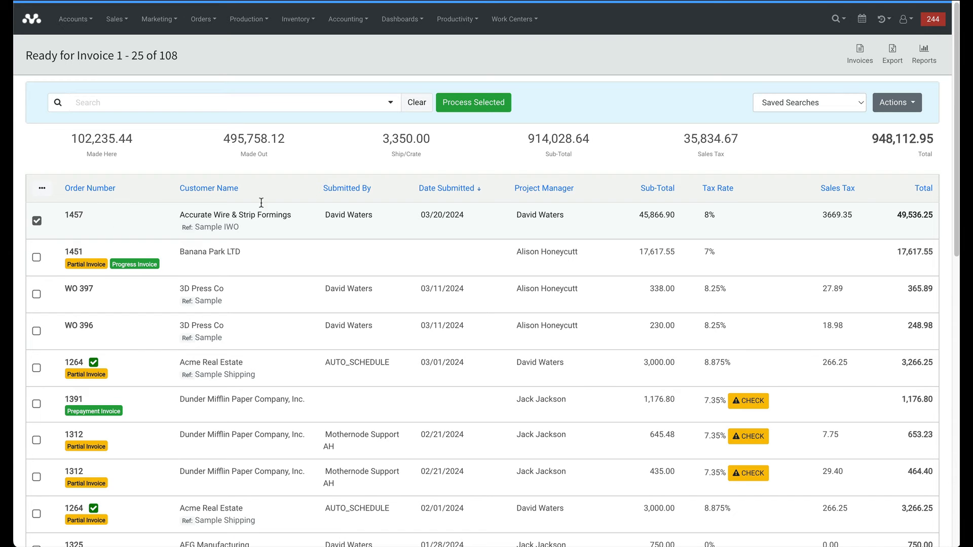
left_click(450, 108)
left_click(587, 57)
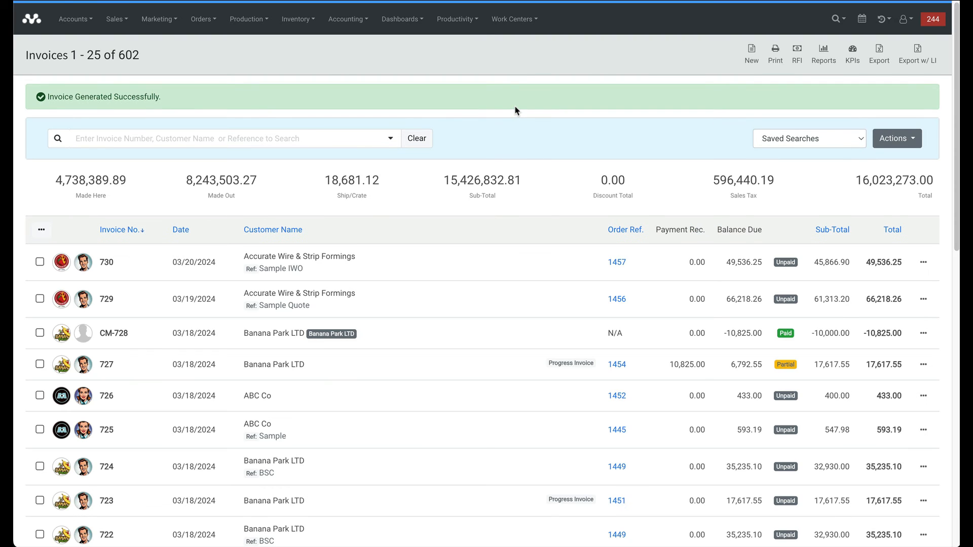
left_click(617, 262)
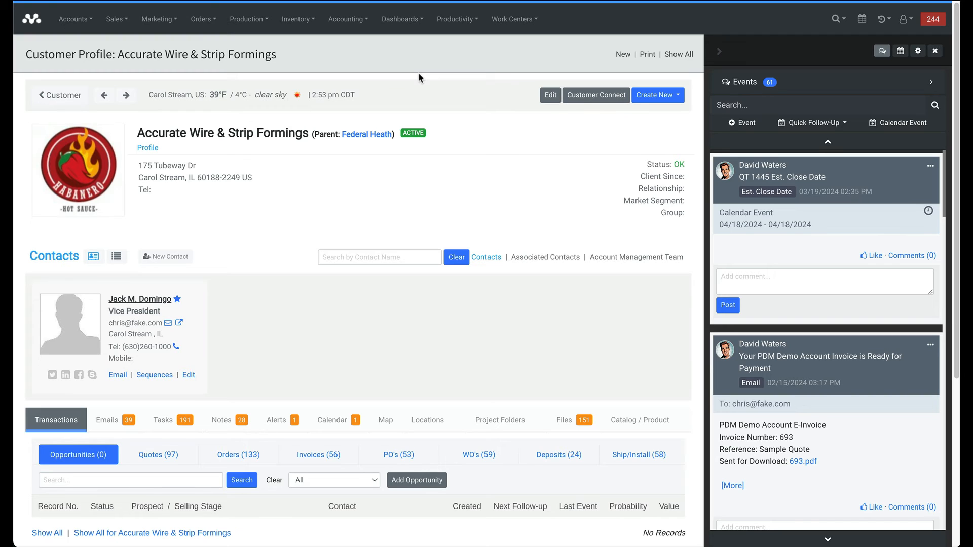
On the Accurate Wire & Strip Formings profile, bring up the Create New record options.
left_click(666, 100)
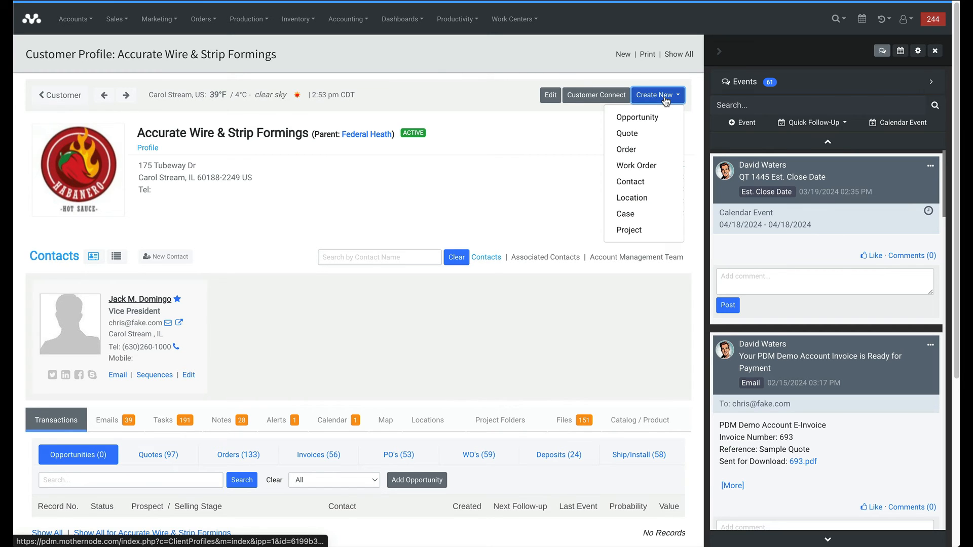
Start a new work order with reference 'Sample IWO 2' and save it as WO 410.
left_click(637, 167)
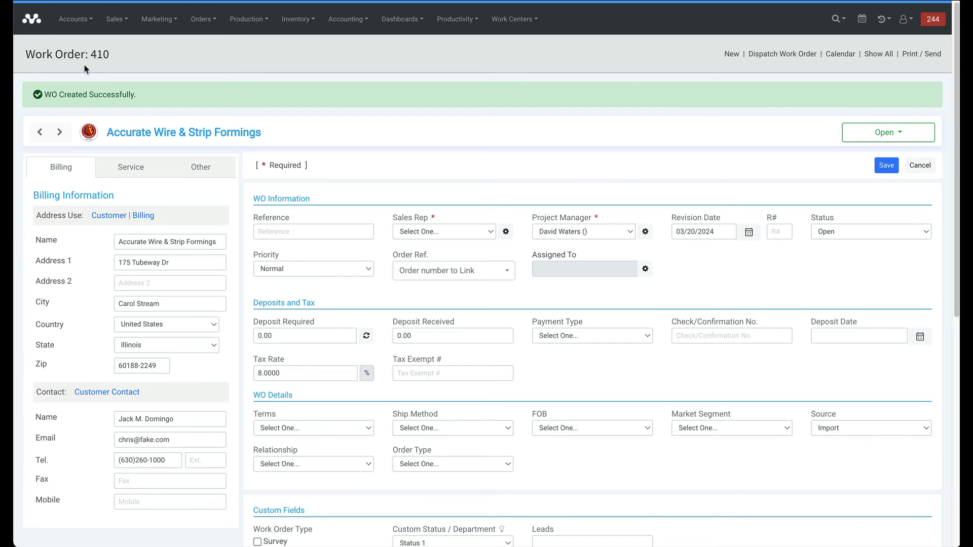
left_click(281, 230)
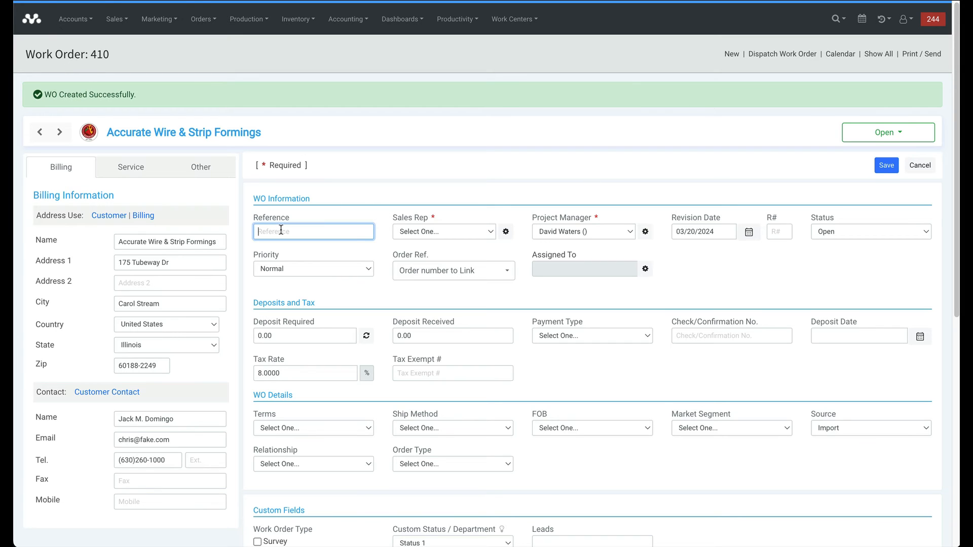
type("Sample IWO 2")
left_click(887, 165)
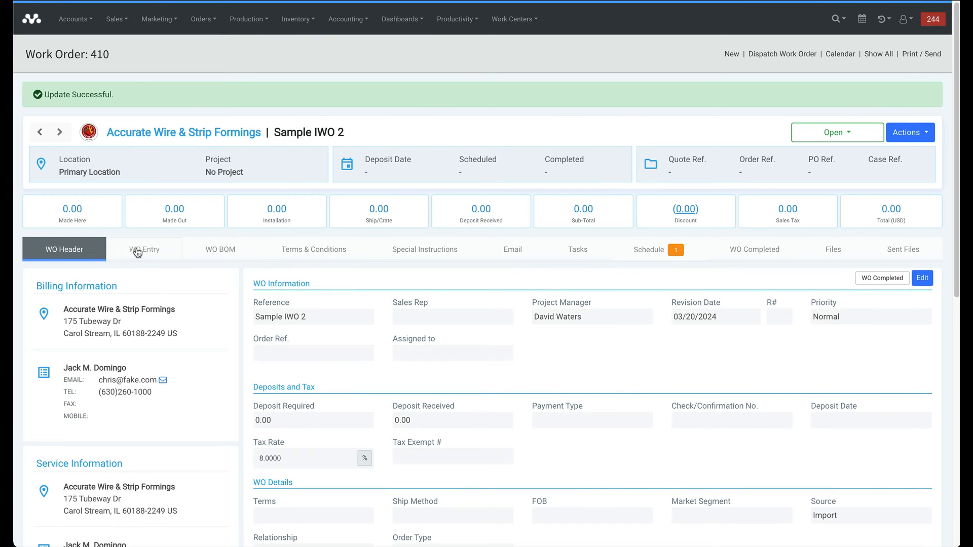
Add an Installation > Maintenance Services item at quantity 3 and save it to WO 410.
left_click(137, 252)
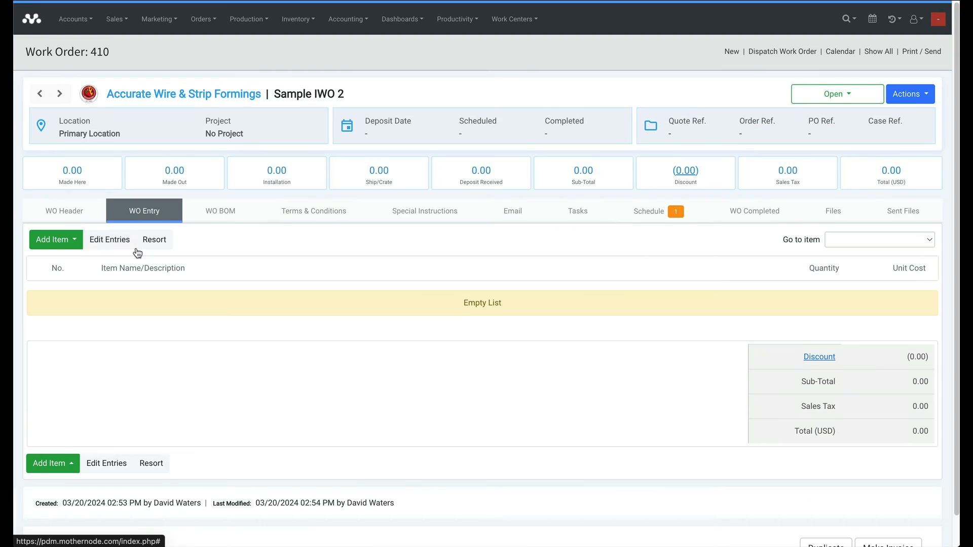
left_click(65, 247)
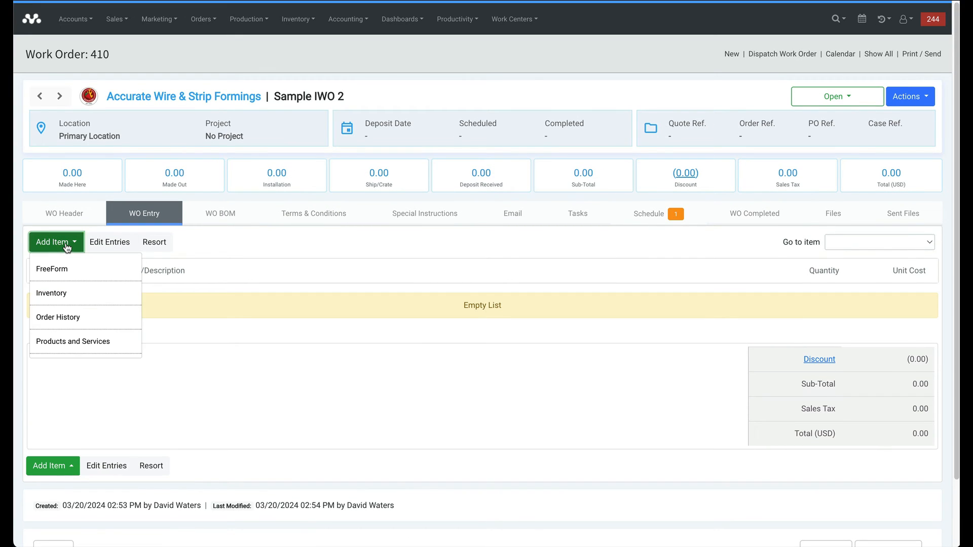
left_click(75, 341)
left_click(123, 139)
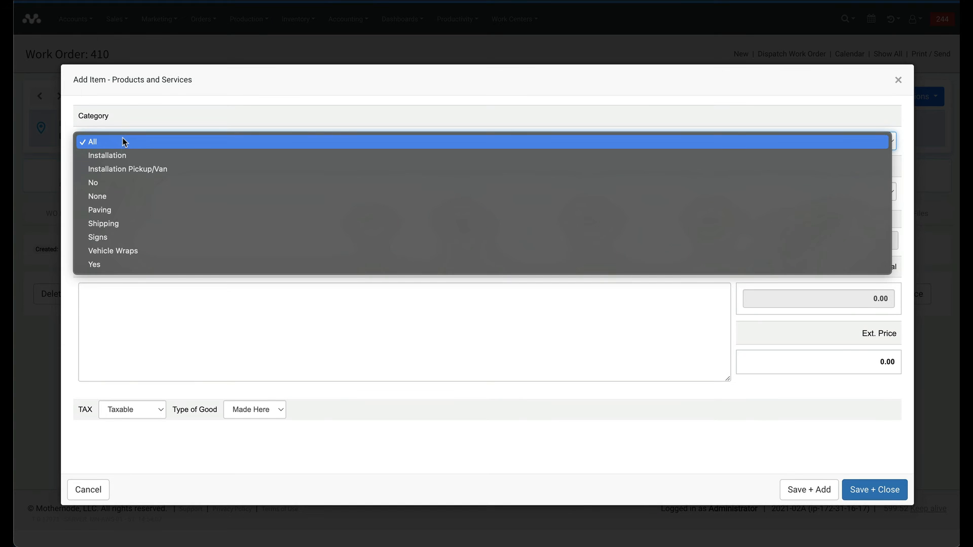
left_click(121, 155)
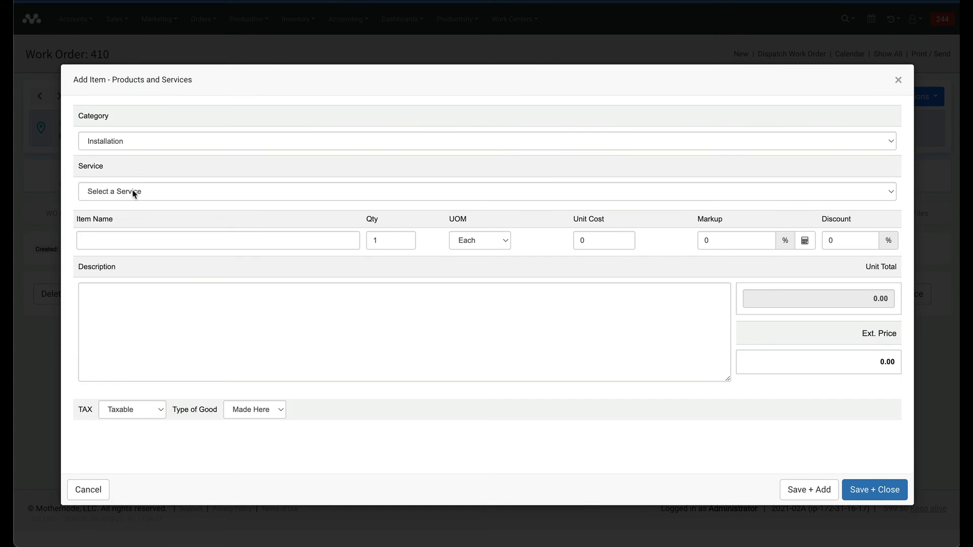
left_click(133, 192)
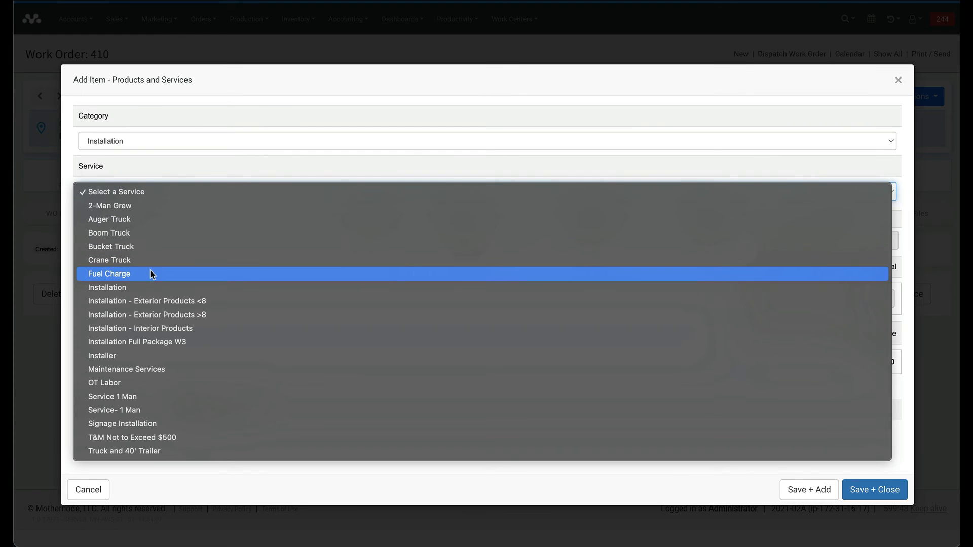
left_click(153, 368)
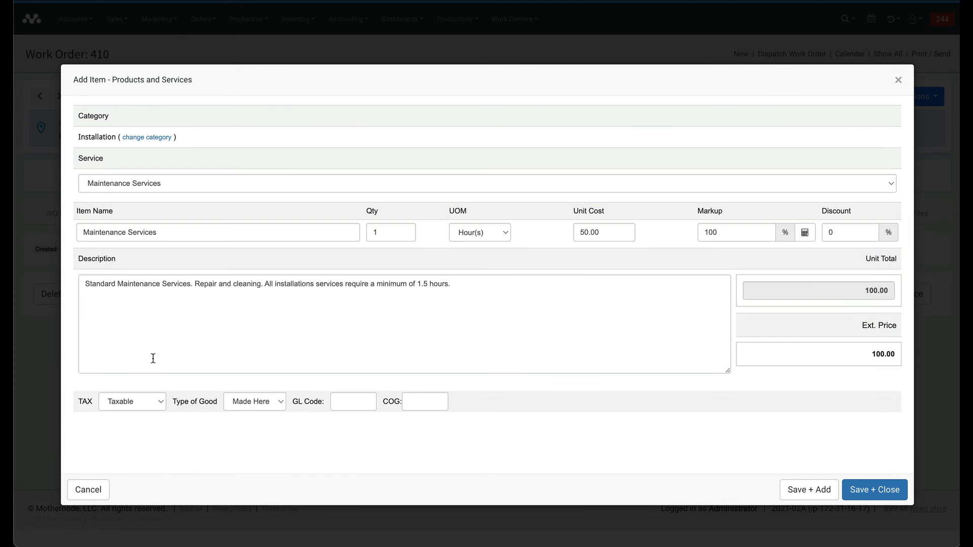
double_click(373, 234)
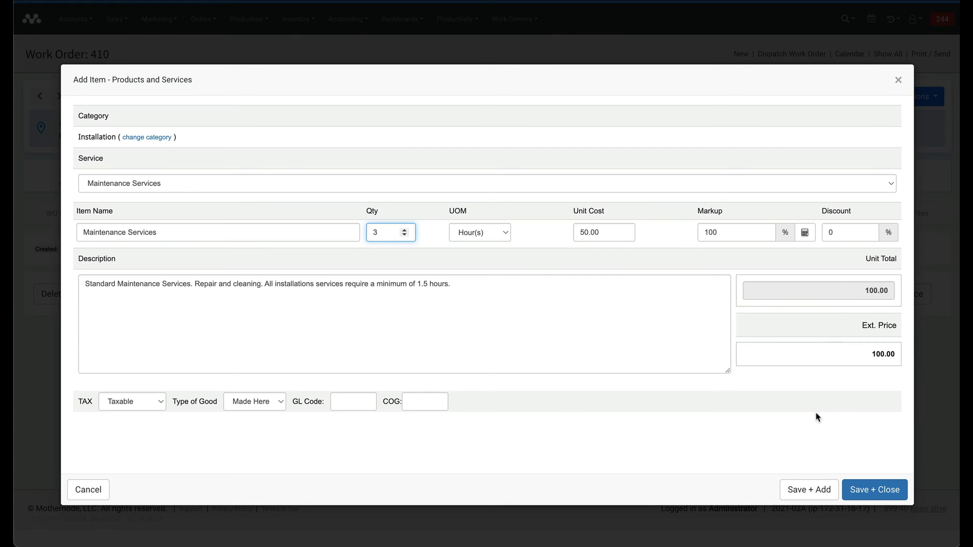
key("Tab")
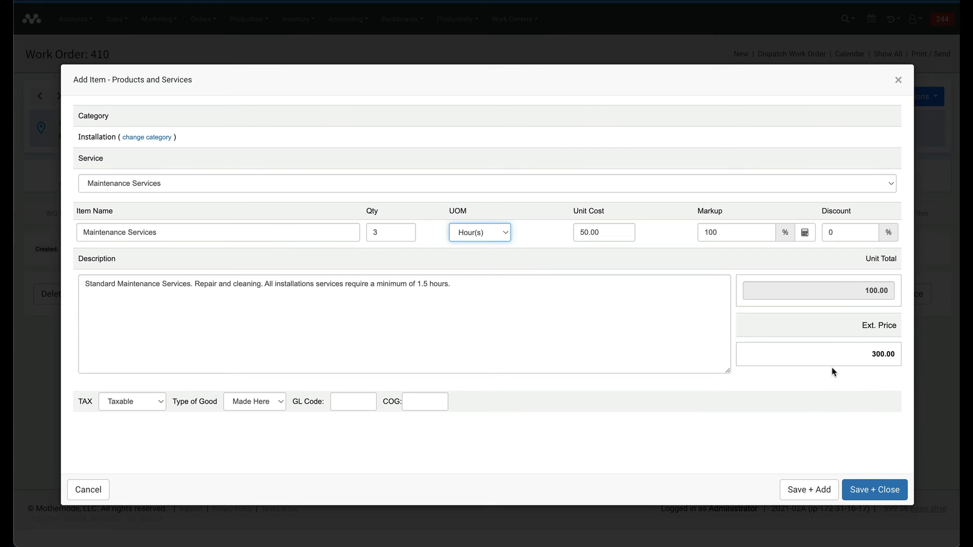
left_click(863, 489)
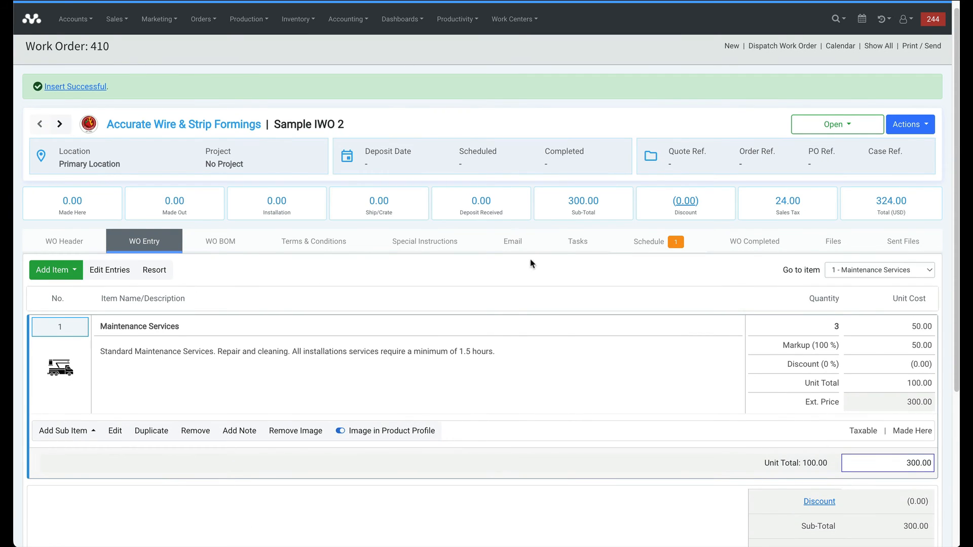
On the Schedule tab, assign a technician to Work Order 410.
scroll(535, 394, "down", 1)
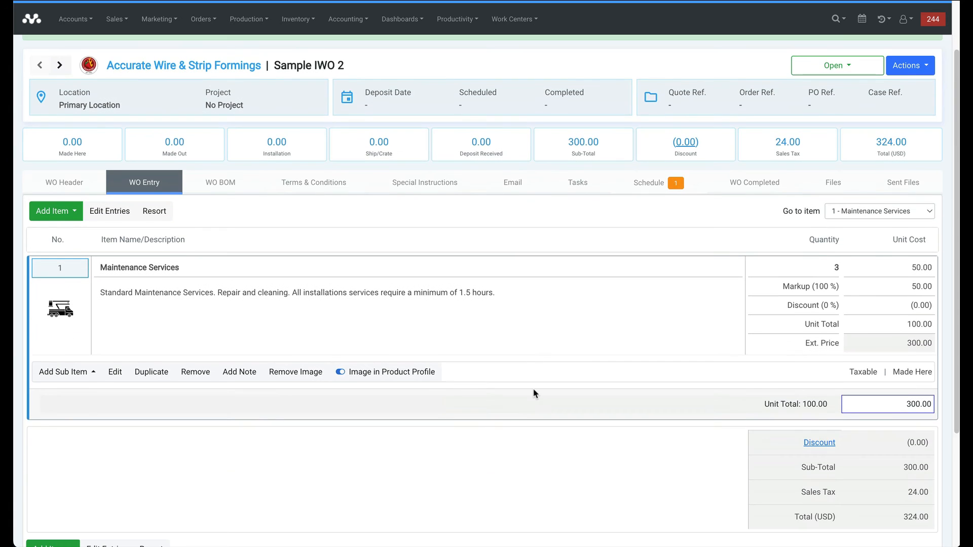
scroll(532, 390, "down", 1)
scroll(532, 391, "up", 1)
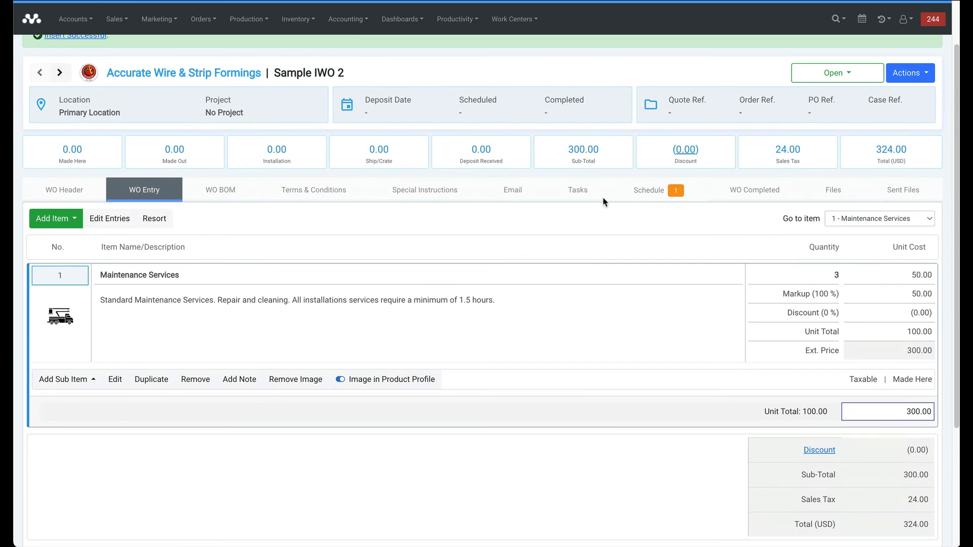
left_click(643, 191)
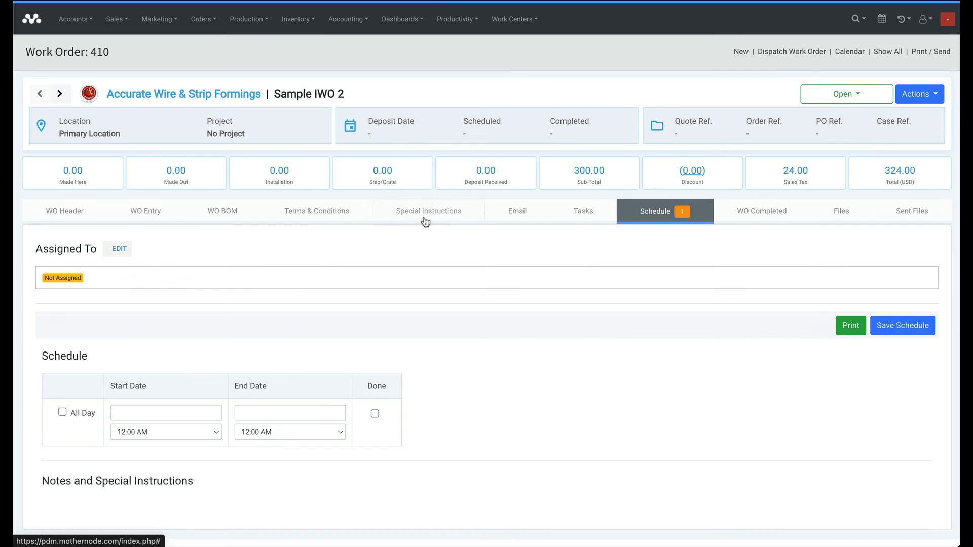
left_click(119, 251)
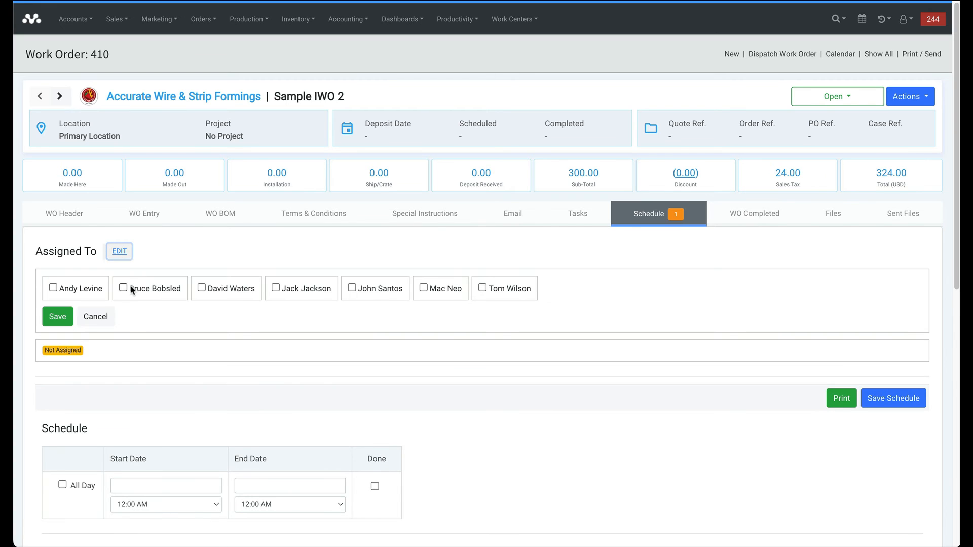
left_click(125, 288)
left_click(54, 317)
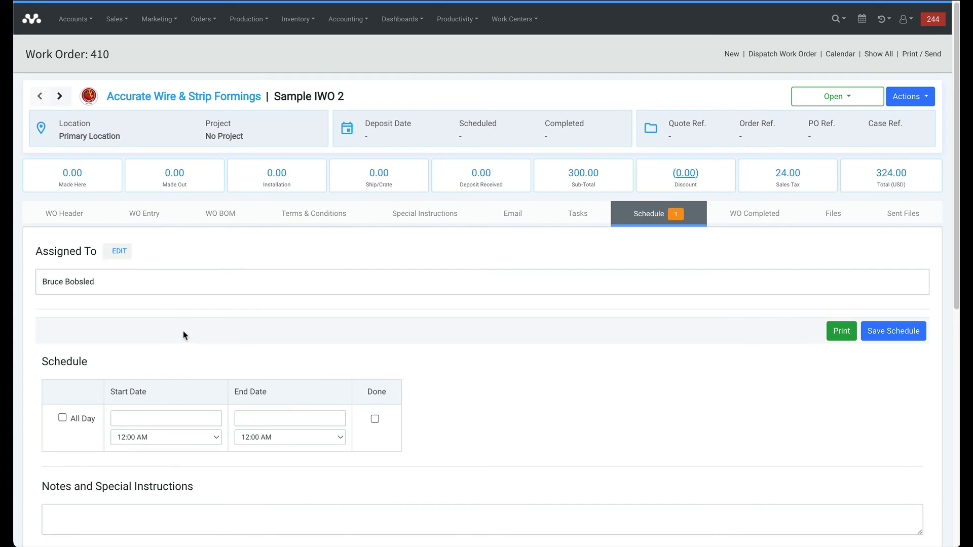
Set the same technician as Install Service User for Maintenance Services and save the schedule.
scroll(269, 350, "down", 5)
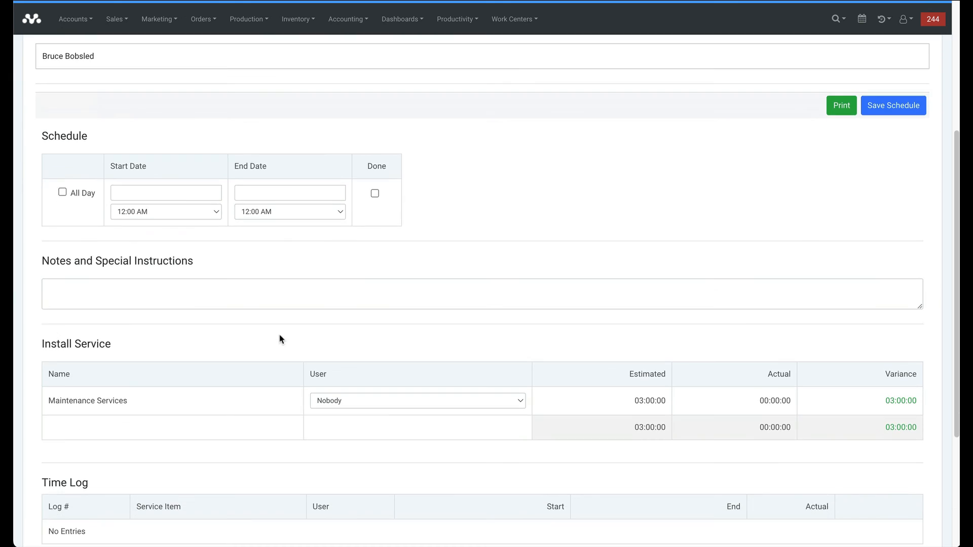
left_click(360, 403)
left_click(358, 415)
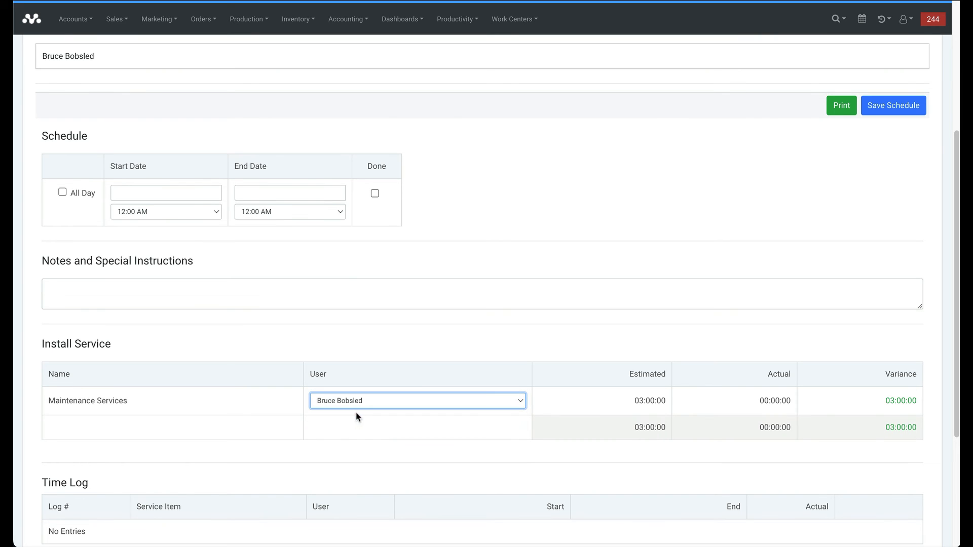
scroll(497, 304, "up", 3)
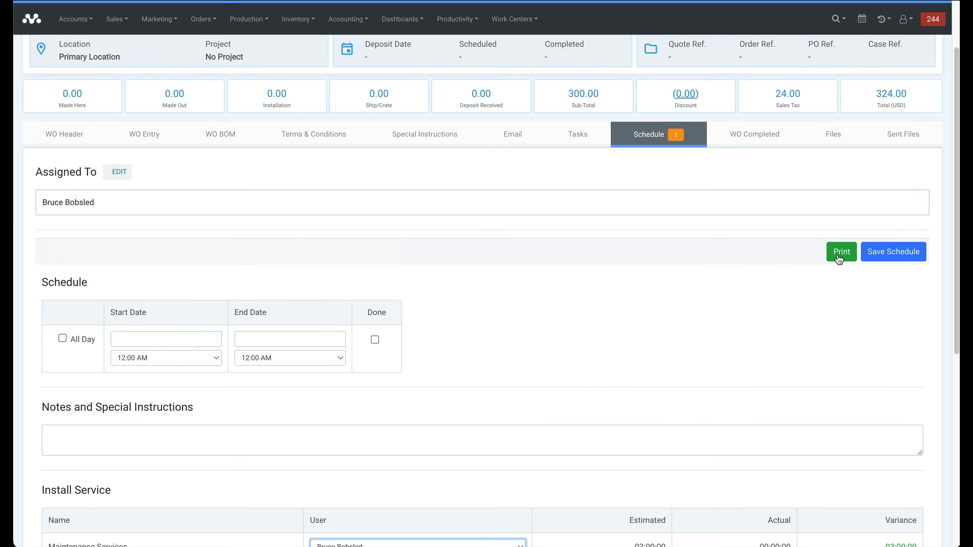
left_click(891, 250)
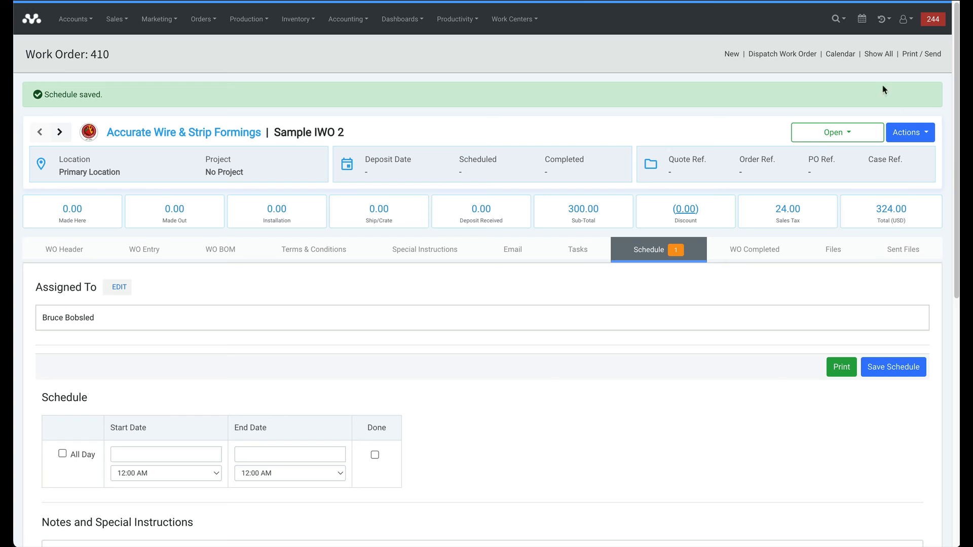
Drag unscheduled WO 410 onto March 29 in the calendar, then reopen it from recent history.
left_click(839, 55)
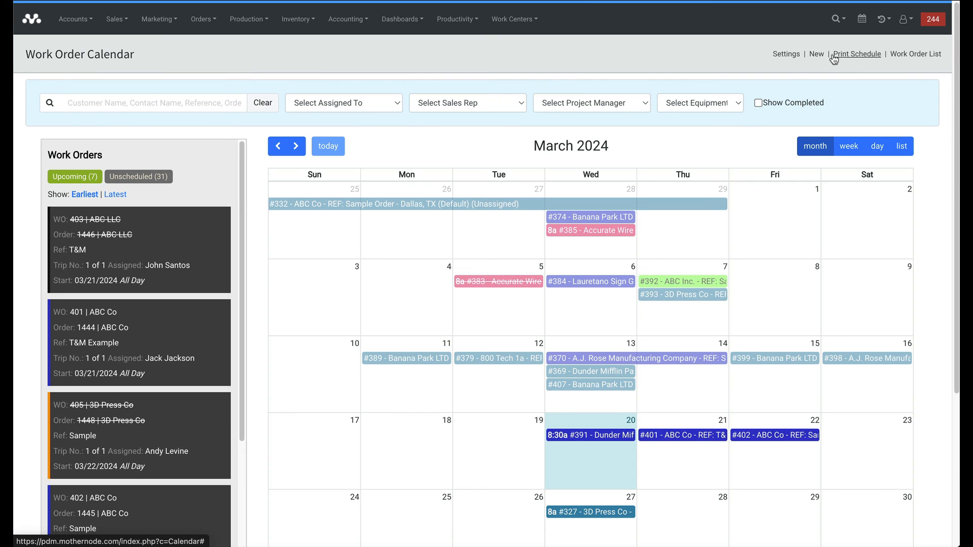
left_click(153, 177)
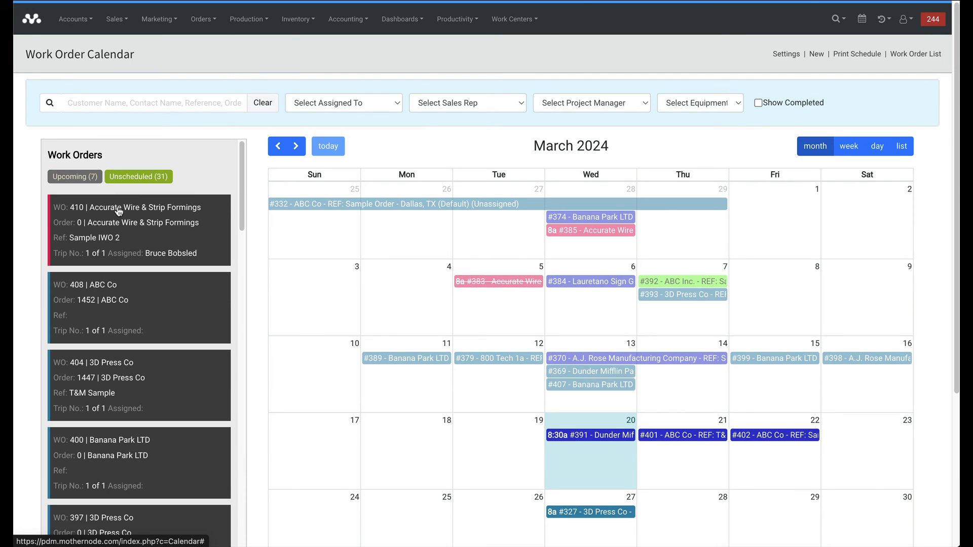
left_click_drag(93, 219, 778, 514)
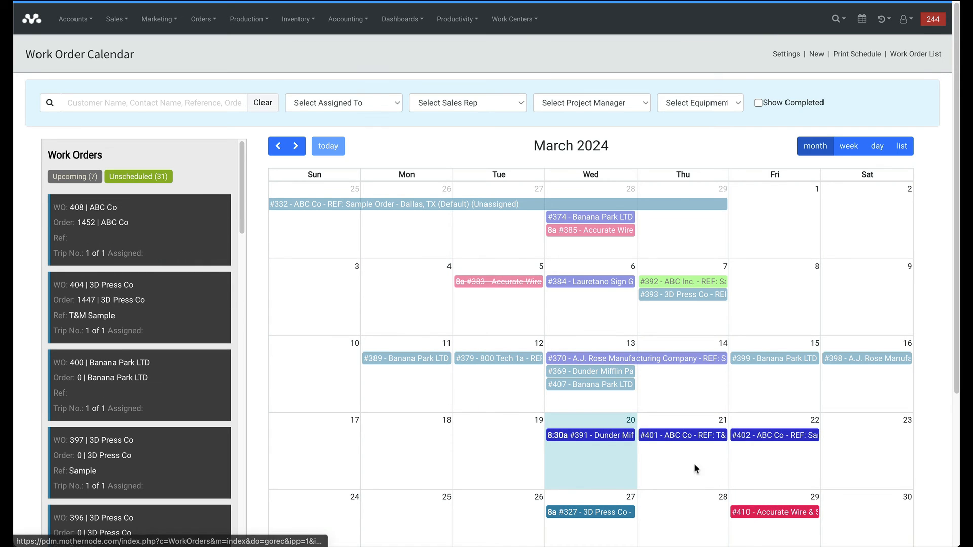
left_click(882, 18)
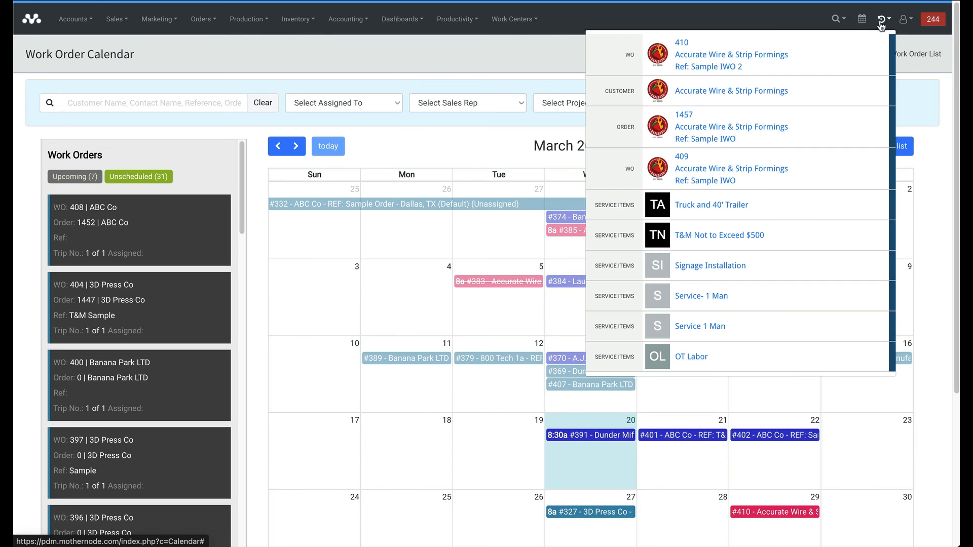
left_click(700, 56)
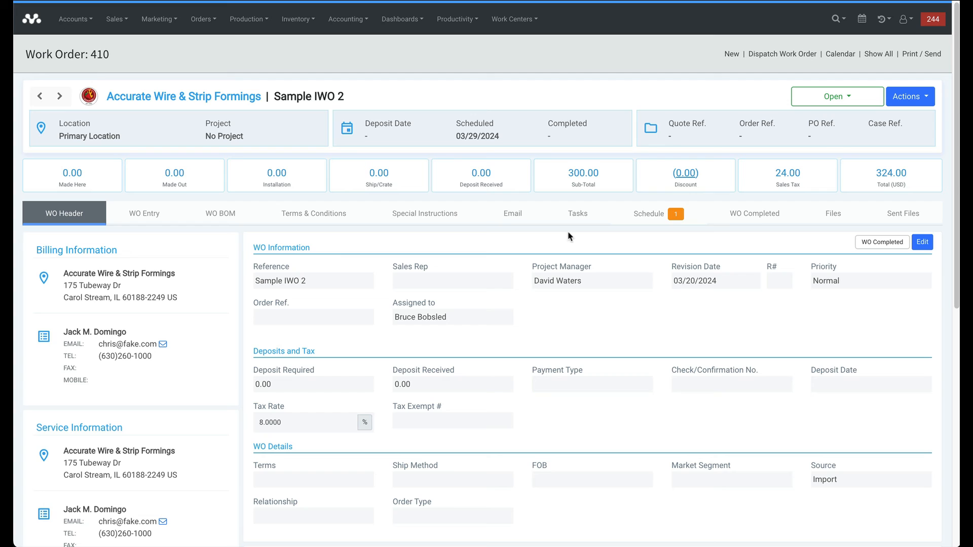
Mark Work Order 410 as WO Completed and confirm, so all items show complete.
left_click(740, 213)
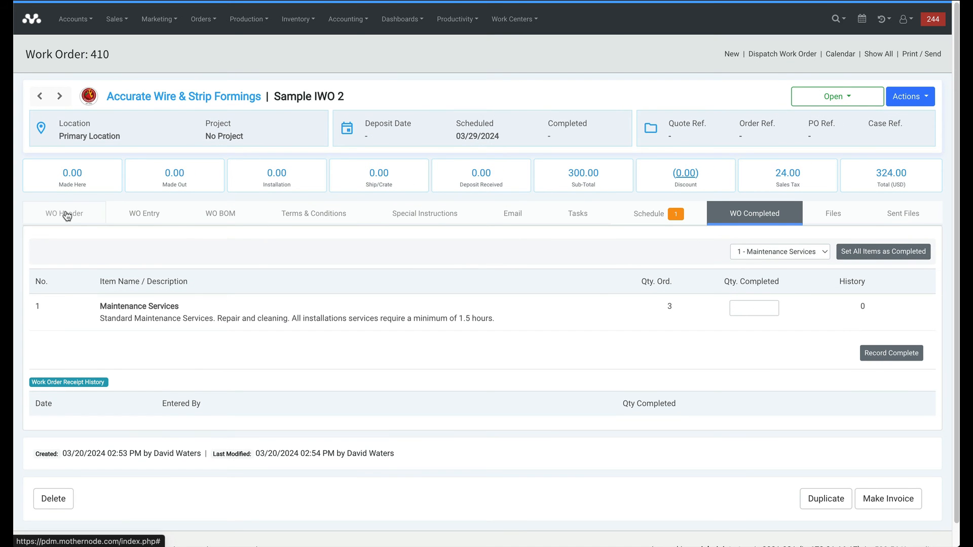
left_click(67, 213)
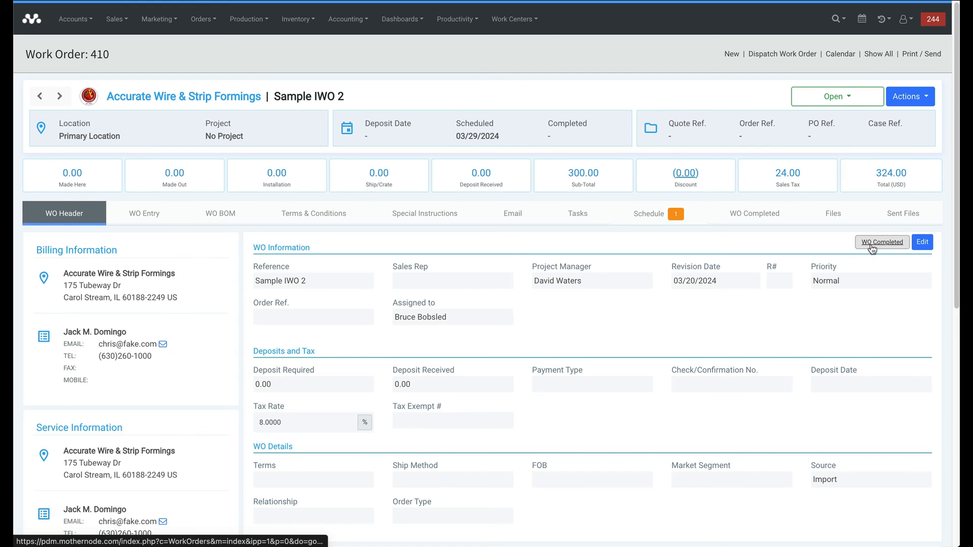
left_click(876, 245)
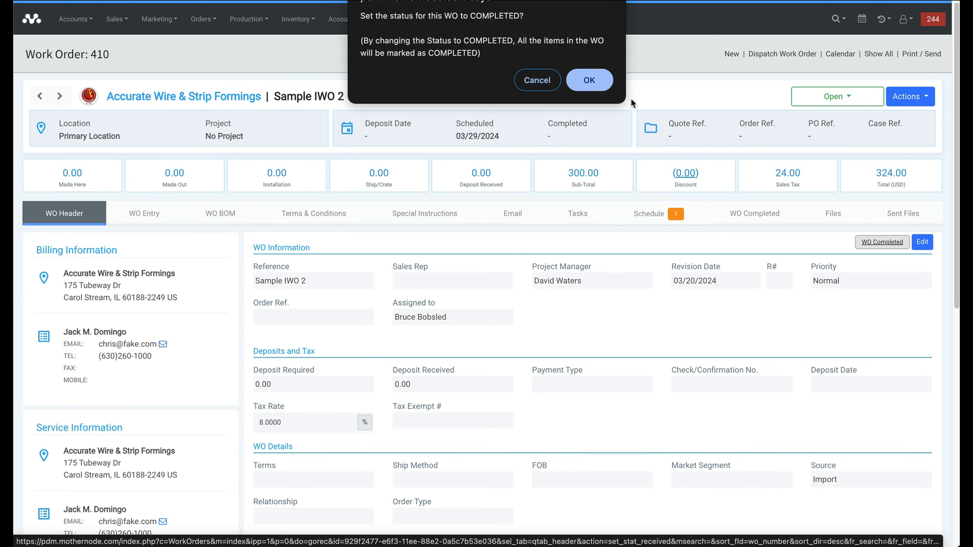
left_click(588, 81)
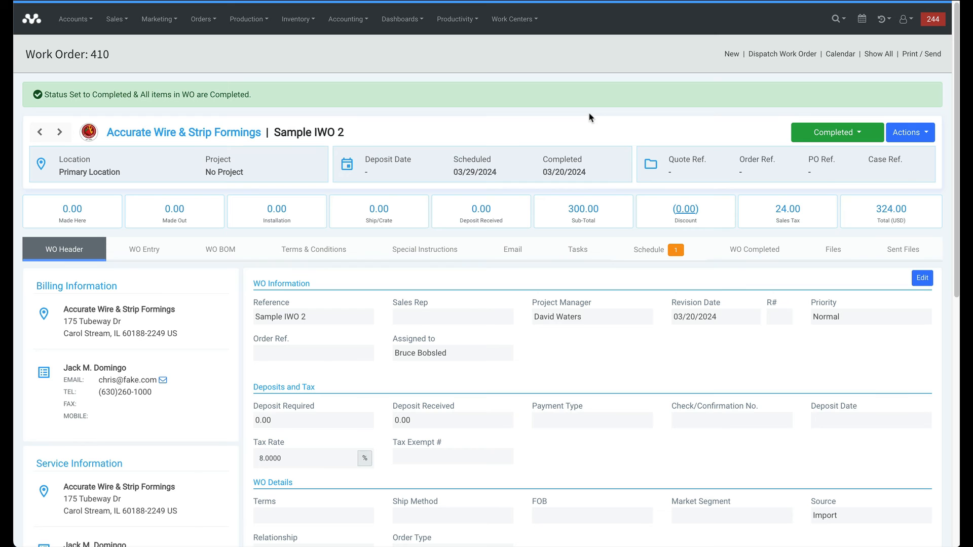
scroll(589, 118, "down", 6)
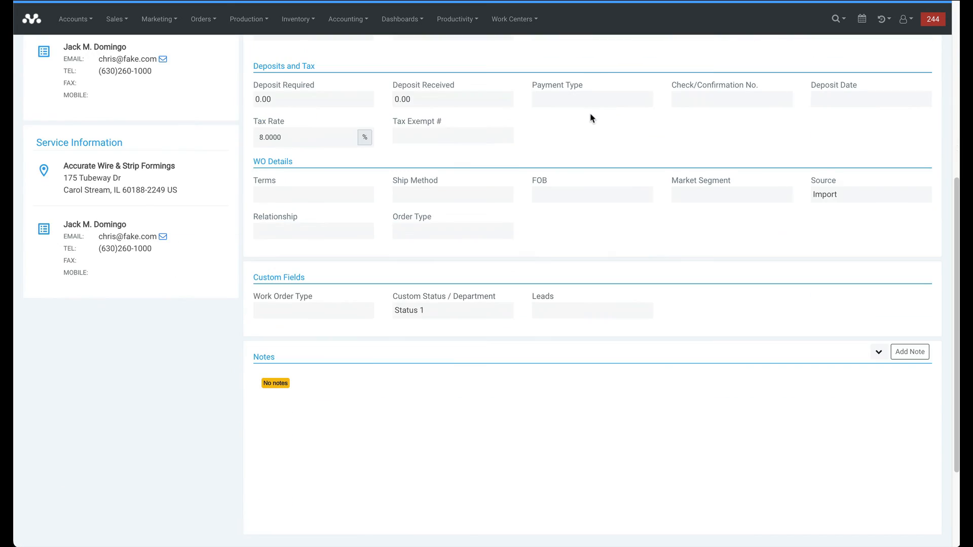
scroll(591, 119, "down", 3)
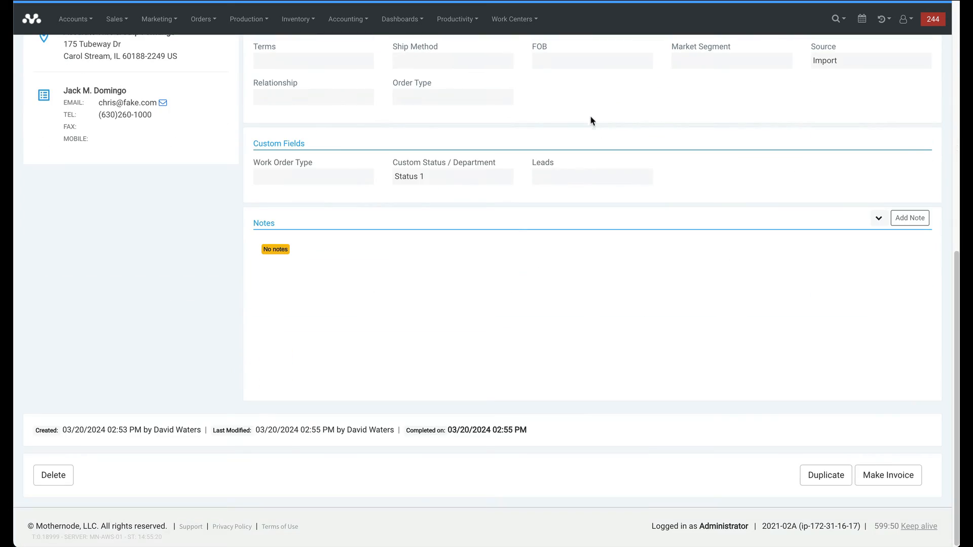
Send WO 410 to invoicing with Make Invoice and open the Ready for Invoice list.
left_click(888, 476)
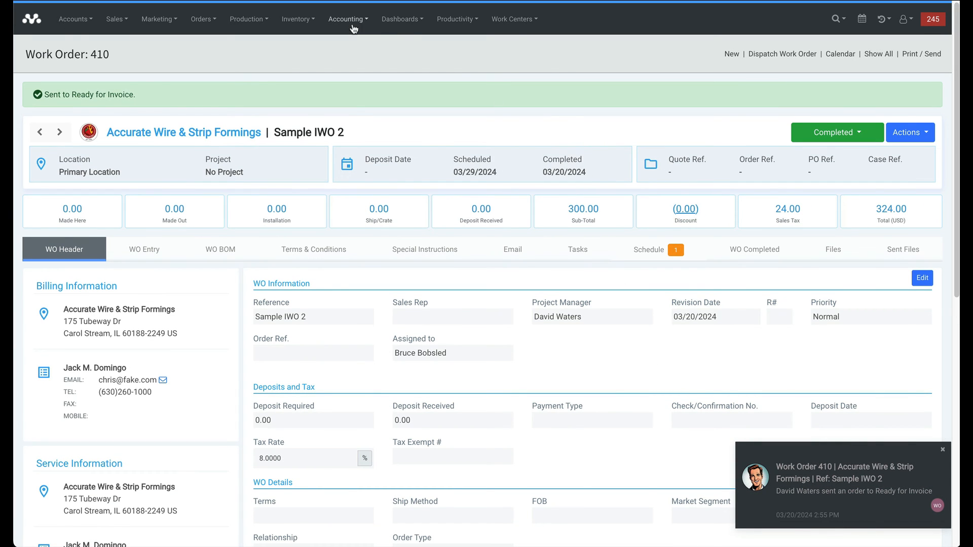
left_click(353, 28)
left_click(356, 74)
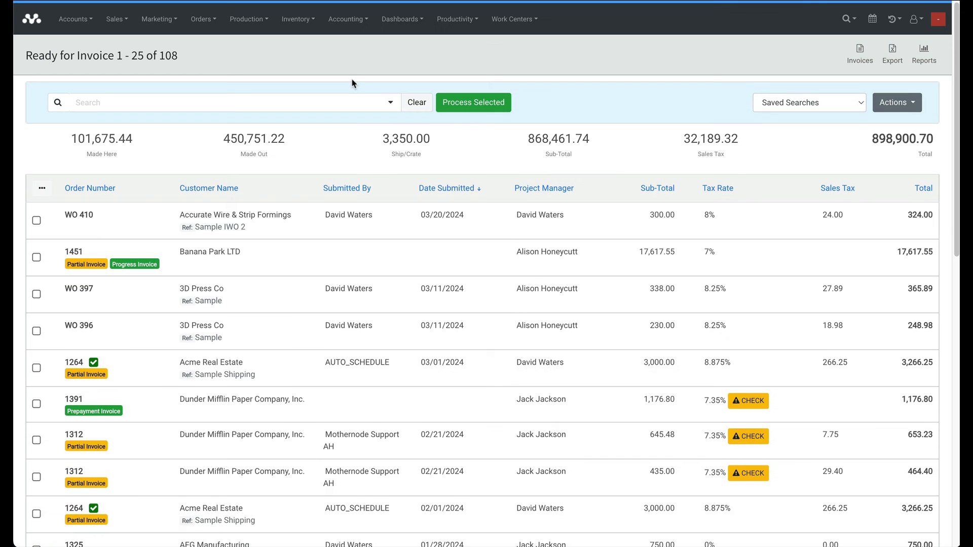
Select WO 410 and process it into an invoice.
left_click(36, 221)
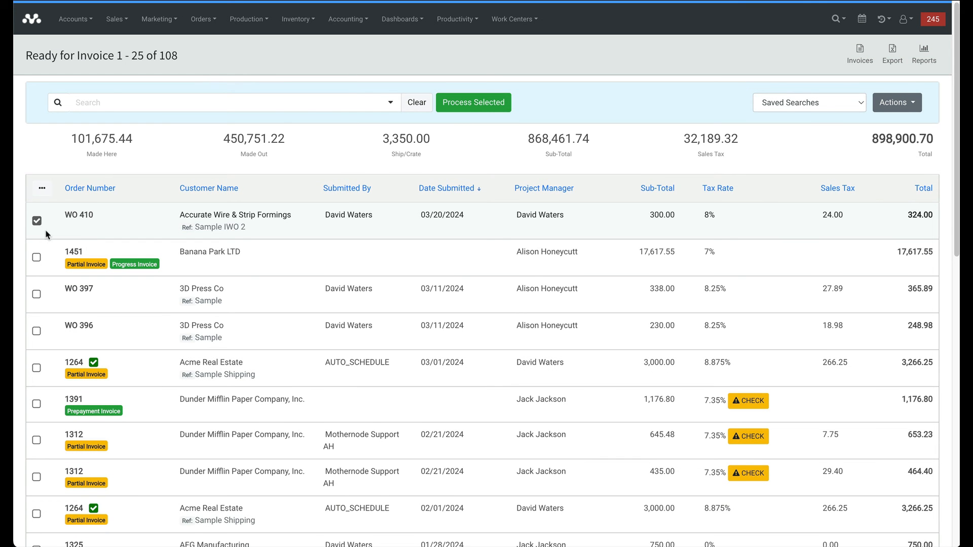
left_click(459, 110)
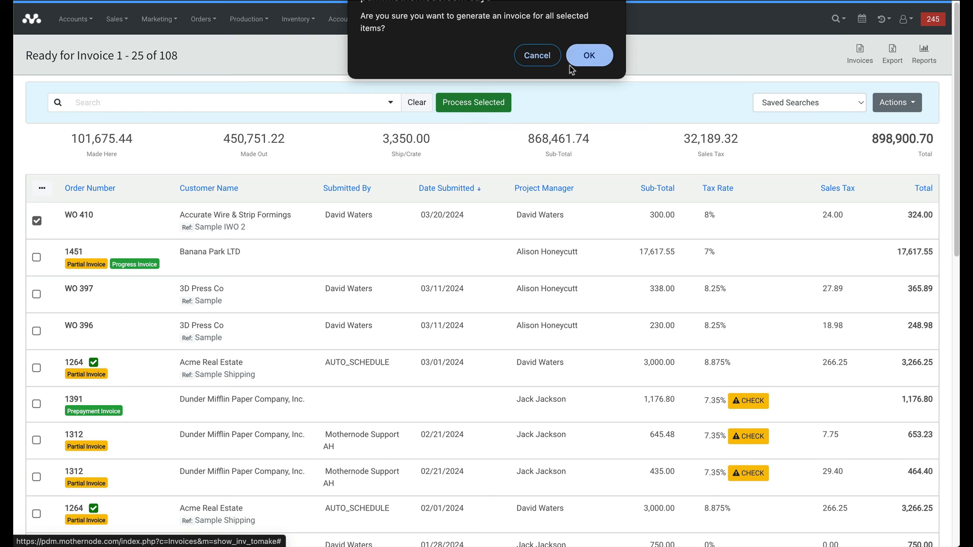
left_click(584, 60)
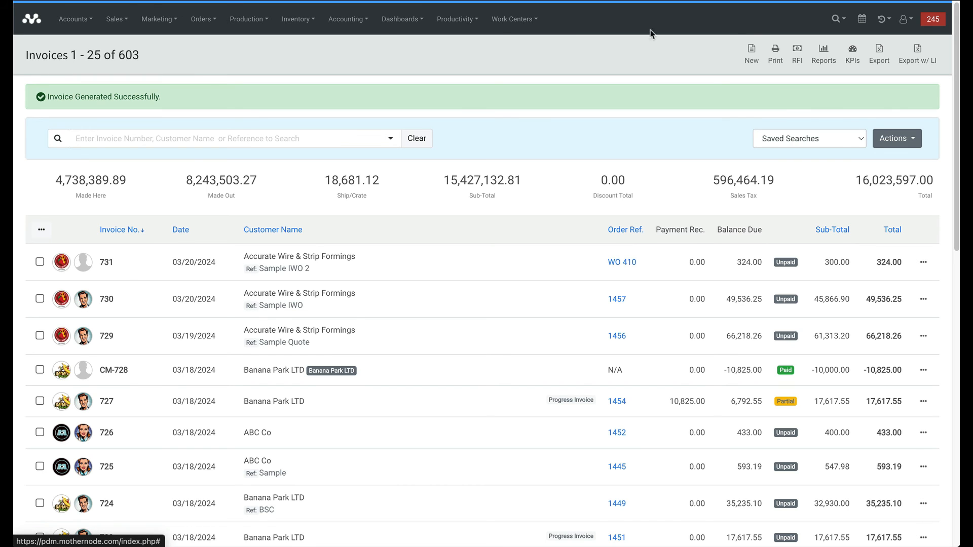
Open the Work Order Calendar from the Production menu and scroll through it.
left_click(248, 21)
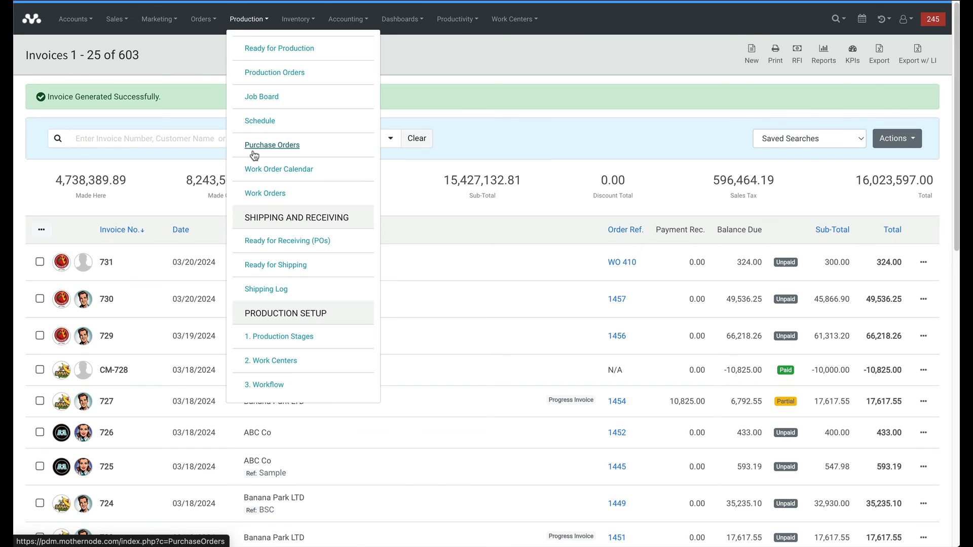
left_click(254, 169)
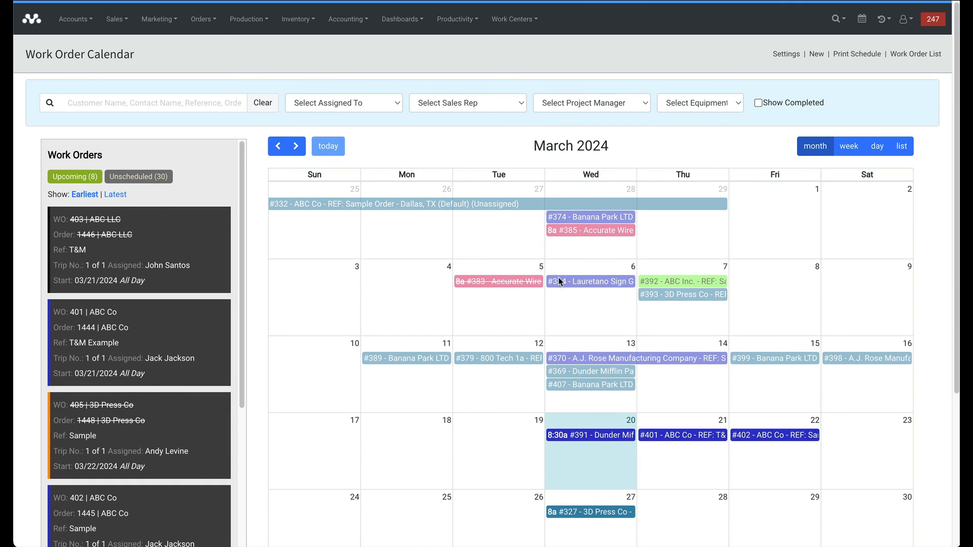
scroll(661, 412, "down", 1)
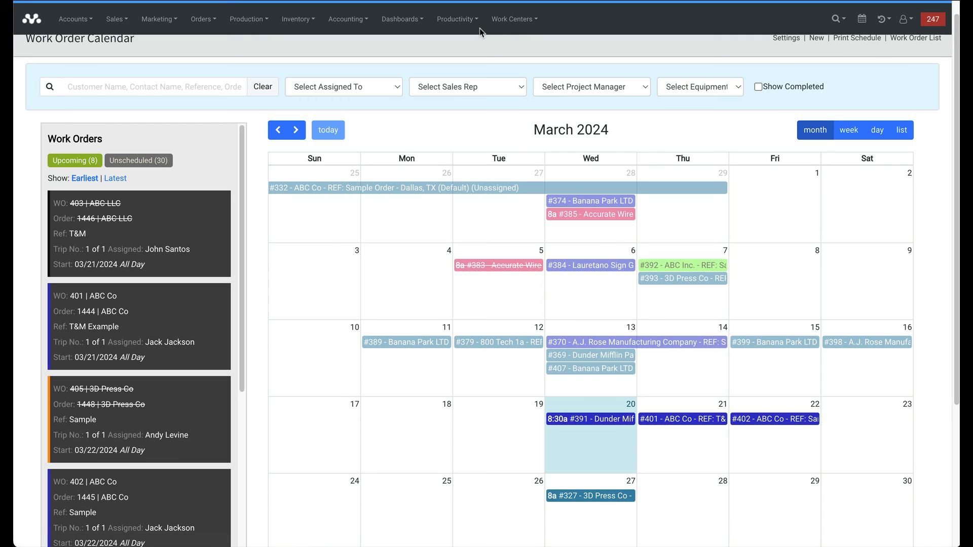
scroll(408, 127, "up", 1)
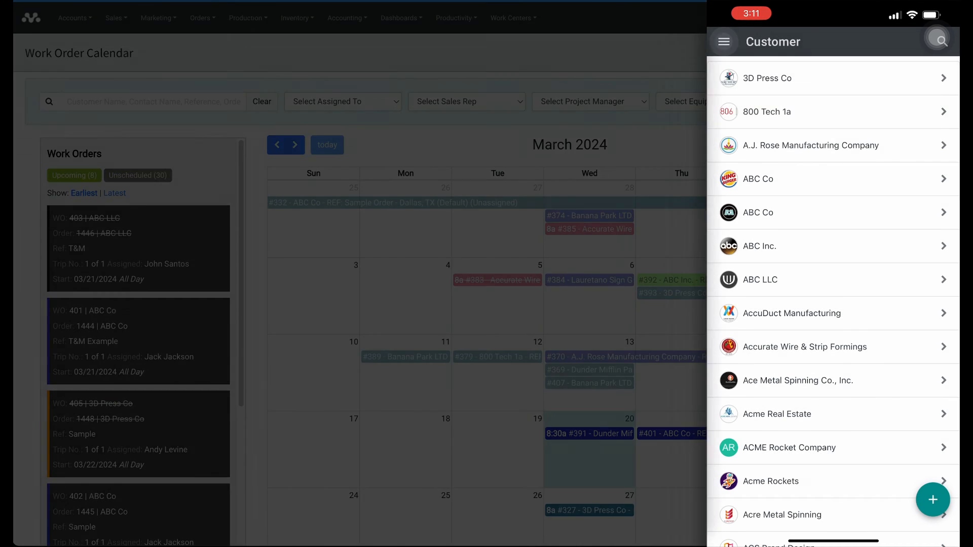
Open the 8:30a #391 event on the 20th in the mobile Work Order calendar and on desktop.
left_click(377, 42)
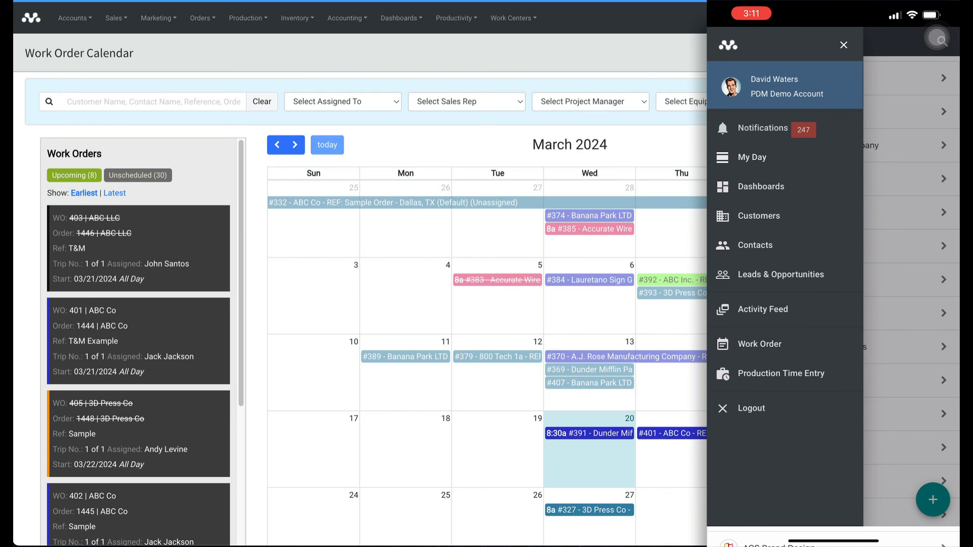
left_click(760, 345)
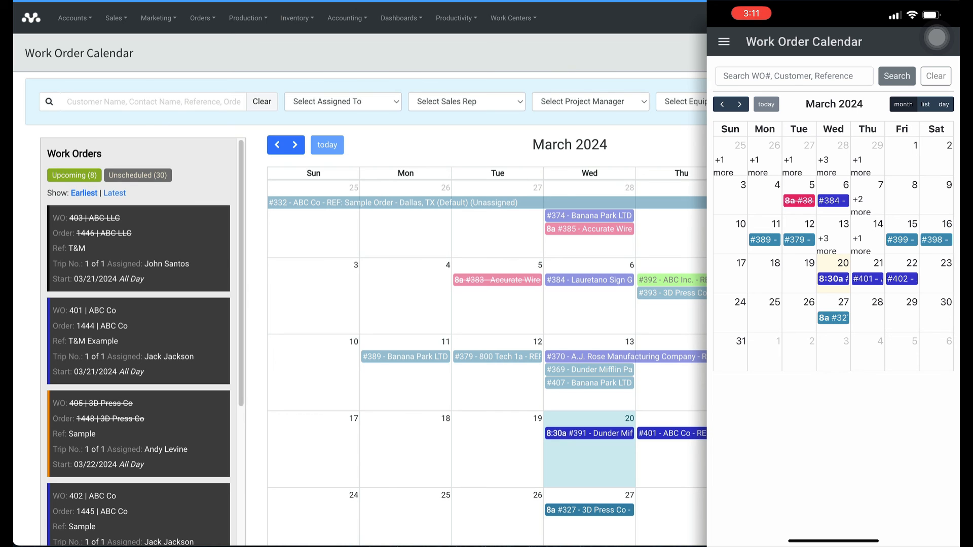
left_click(833, 279)
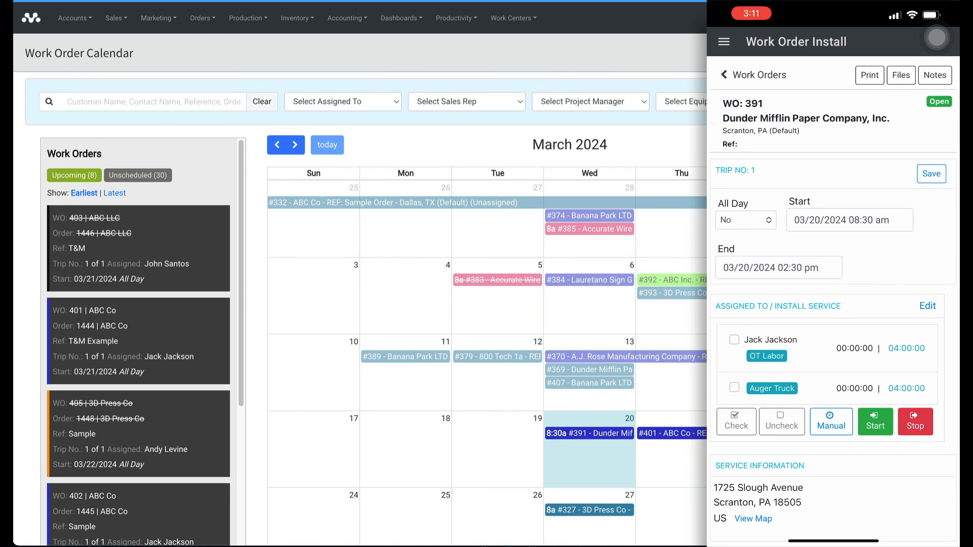
left_click(589, 434)
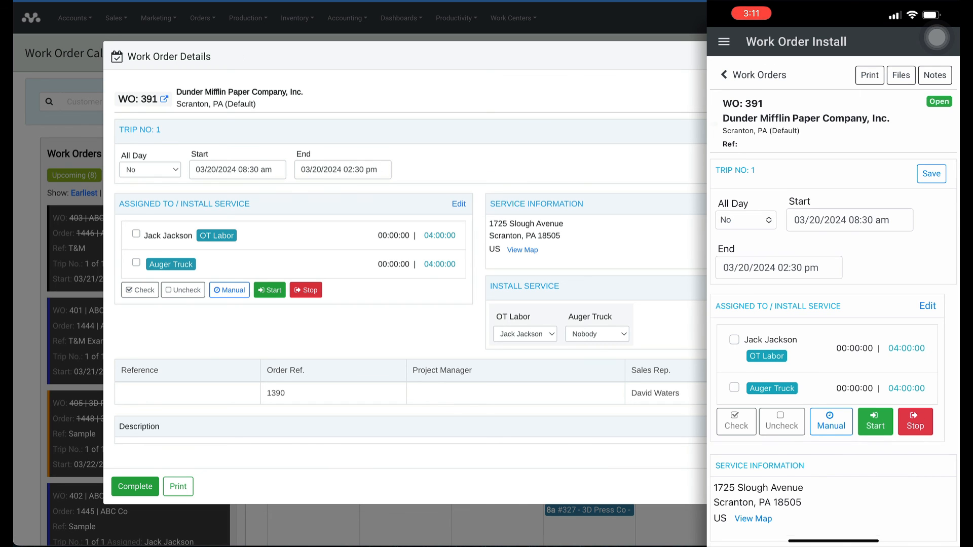
Select OT Labor and Auger Truck and add a manual time entry with Stop Hour 5.
scroll(834, 299, "down", 7)
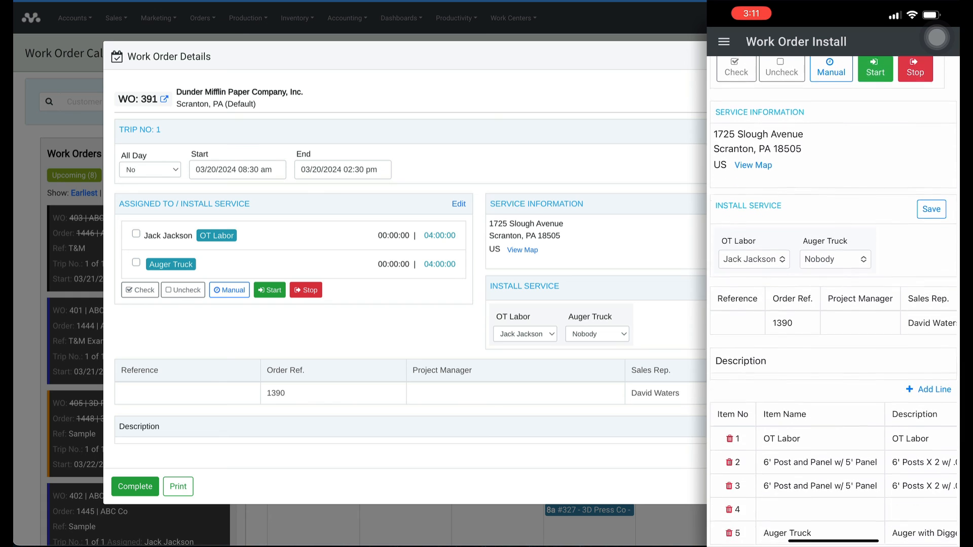
scroll(834, 299, "up", 9)
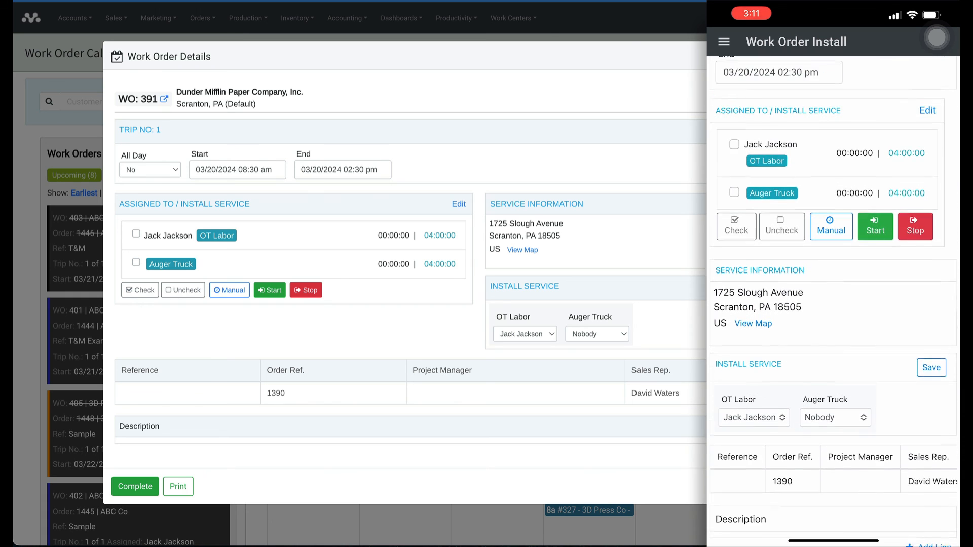
left_click(733, 195)
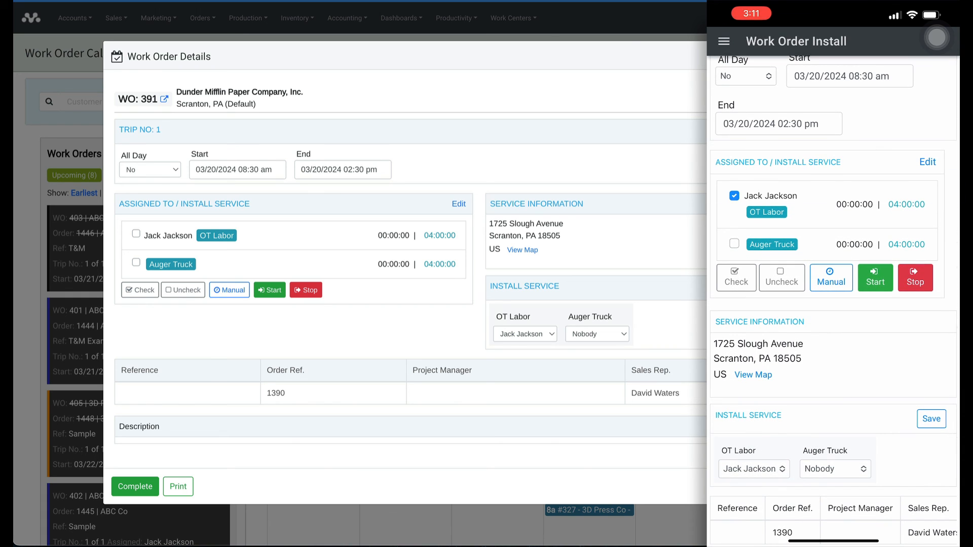
left_click(734, 244)
left_click(831, 277)
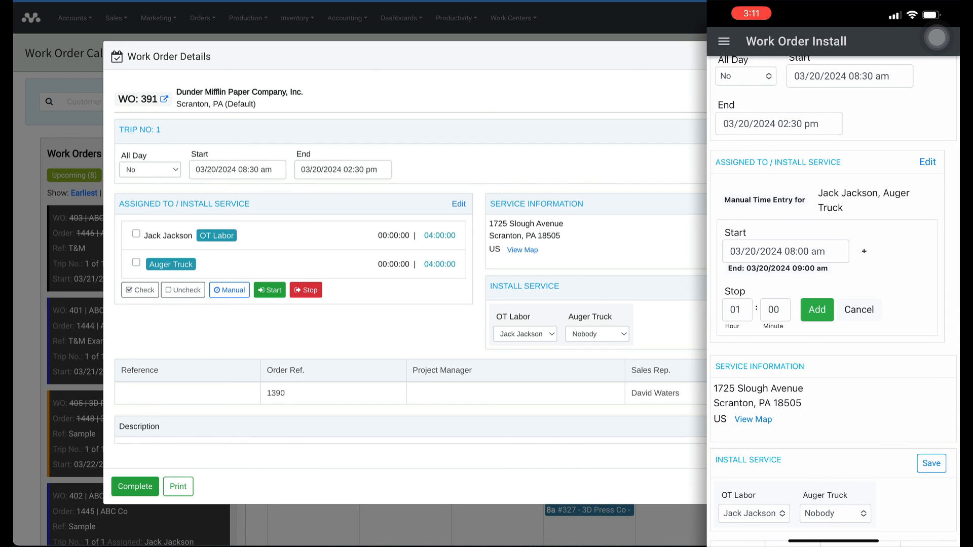
left_click(737, 309)
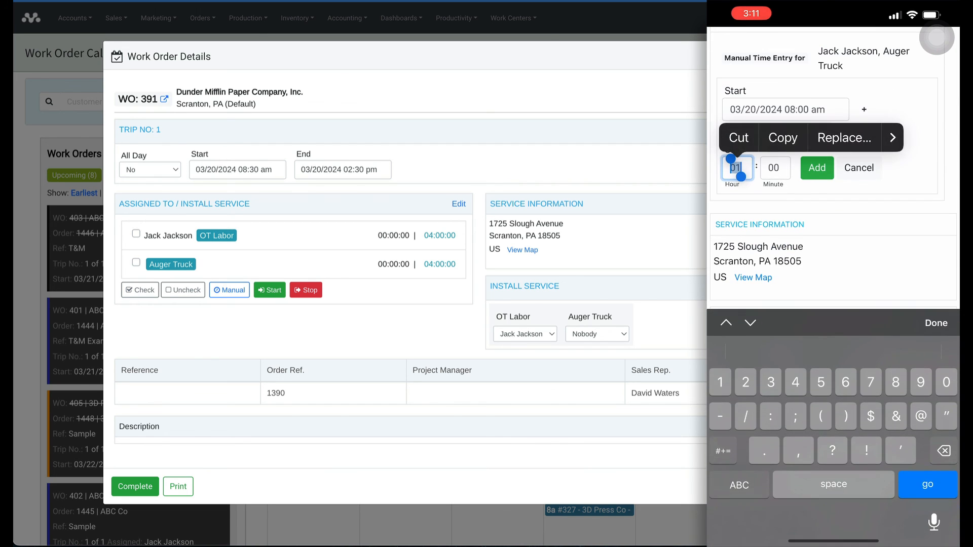
type("5")
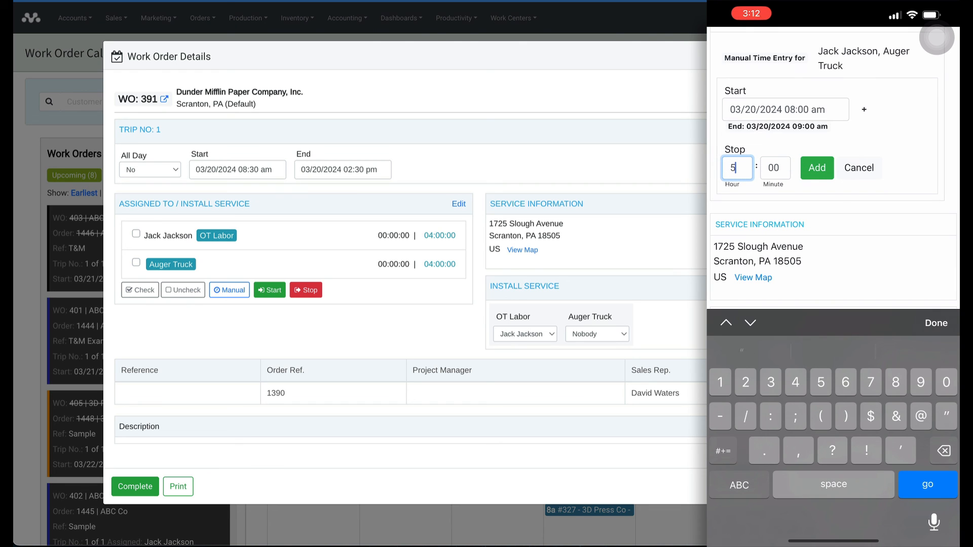
left_click(817, 168)
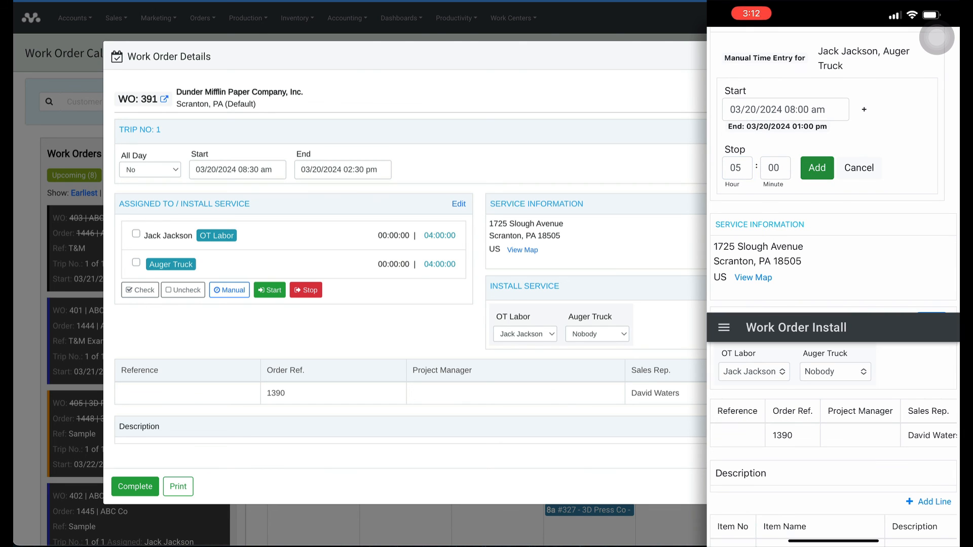
Scroll through the install page to review the new 09:00:00 entries and check-in note.
scroll(834, 287, "up", 2)
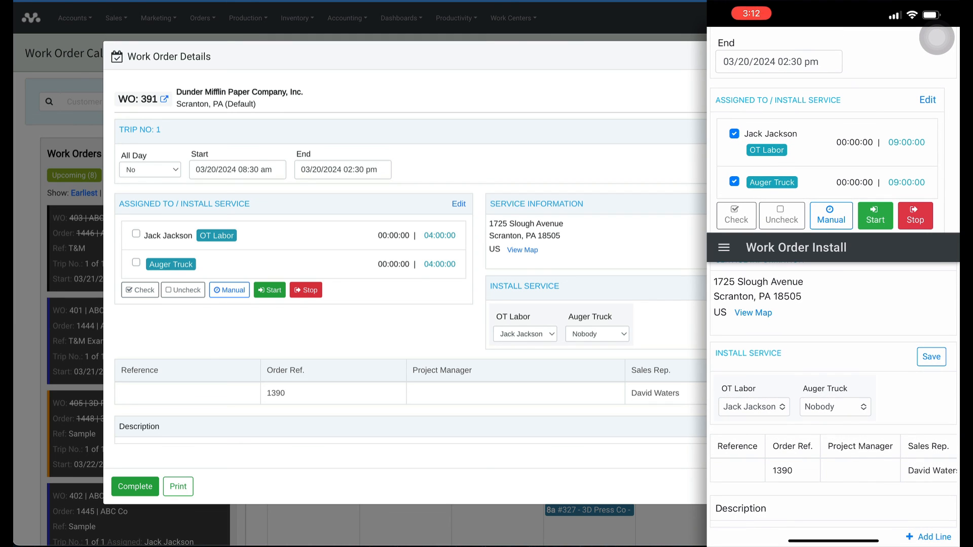
scroll(834, 287, "down", 5)
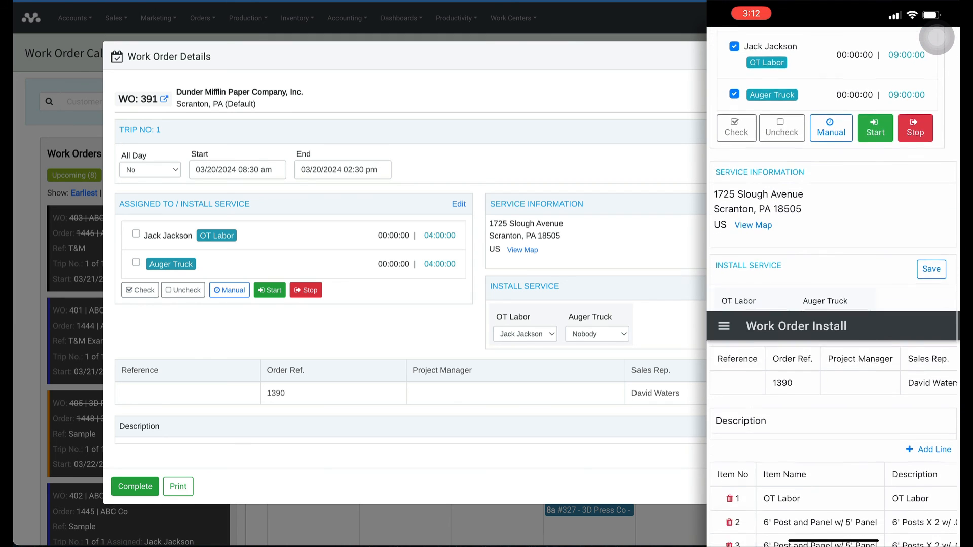
scroll(834, 287, "down", 5)
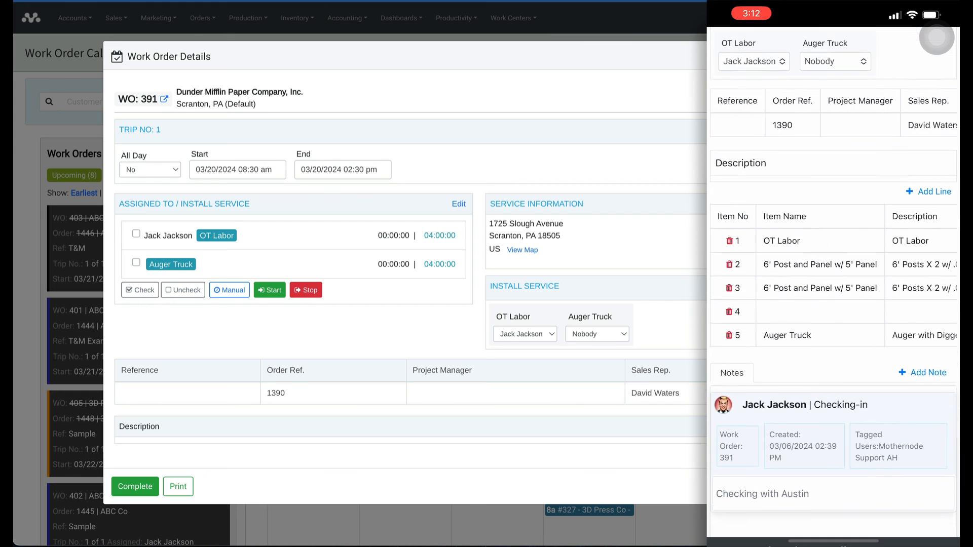
scroll(834, 284, "up", 7)
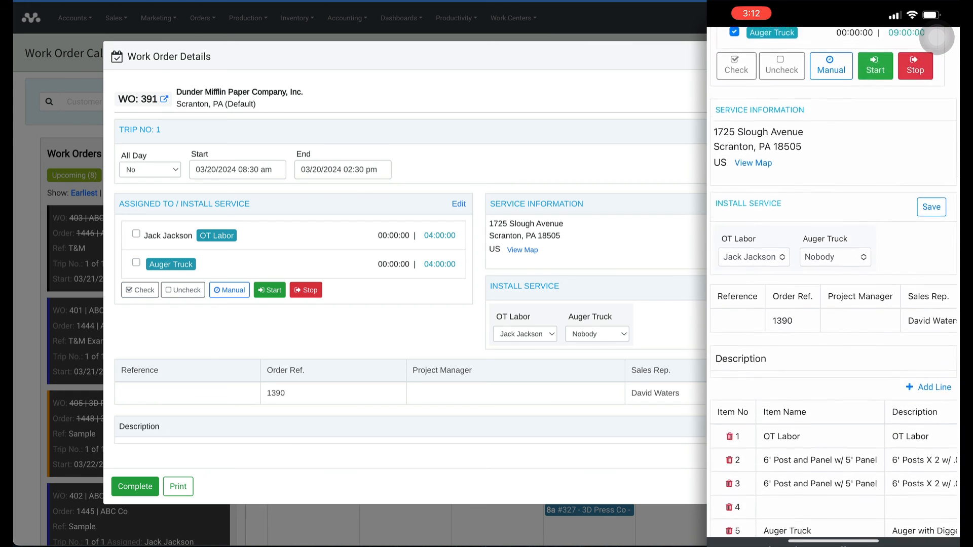
scroll(834, 284, "up", 4)
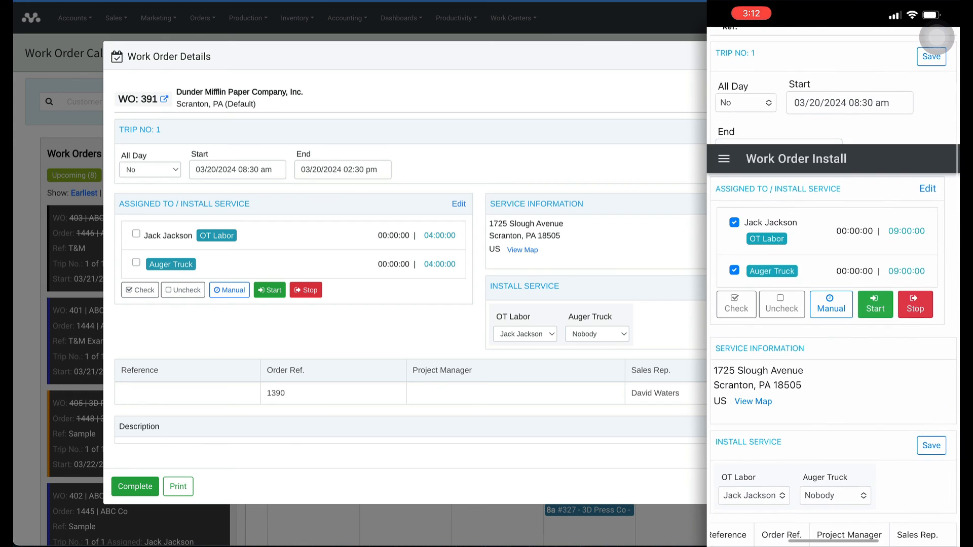
scroll(834, 284, "down", 10)
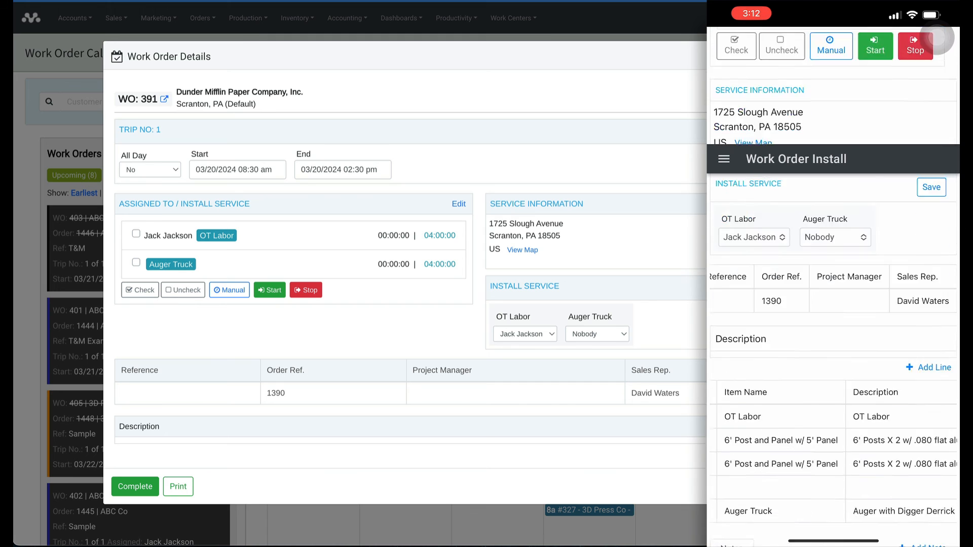
scroll(833, 284, "down", 1)
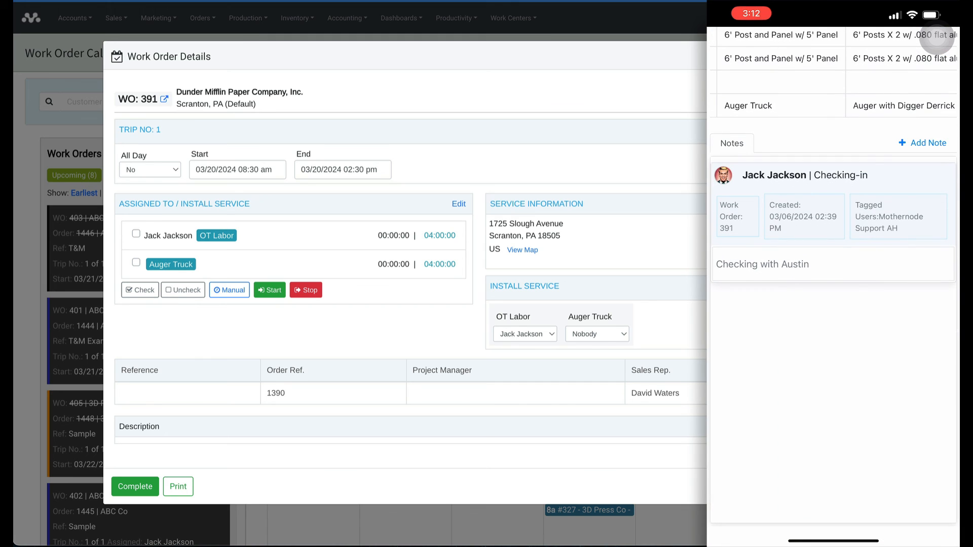
scroll(834, 284, "up", 10)
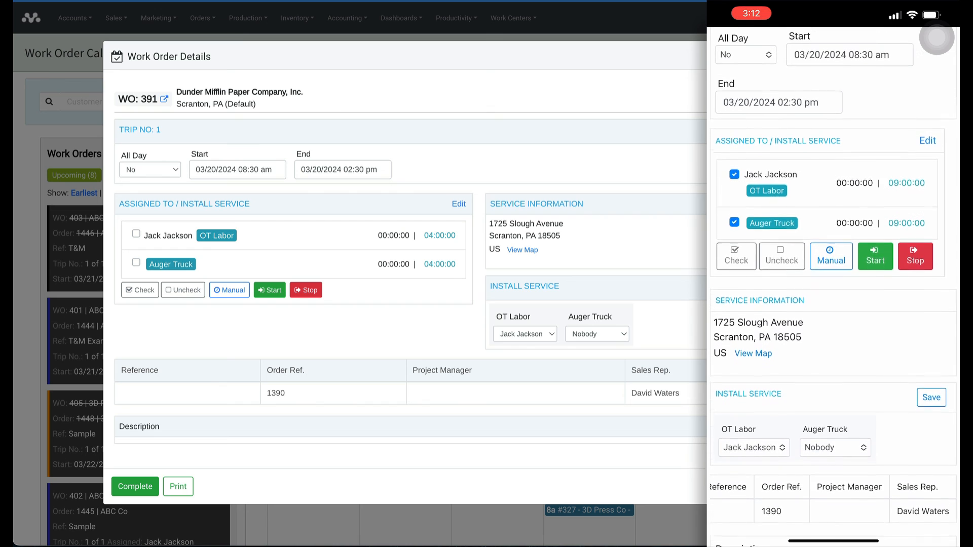
scroll(834, 284, "up", 3)
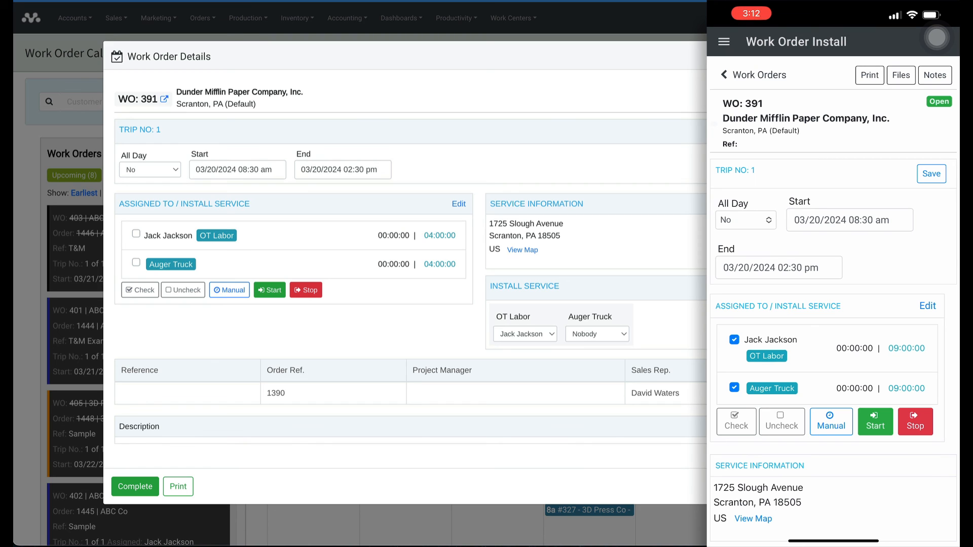
Upload three photos from the phone's Photo Library into WO 391's Files.
left_click(901, 75)
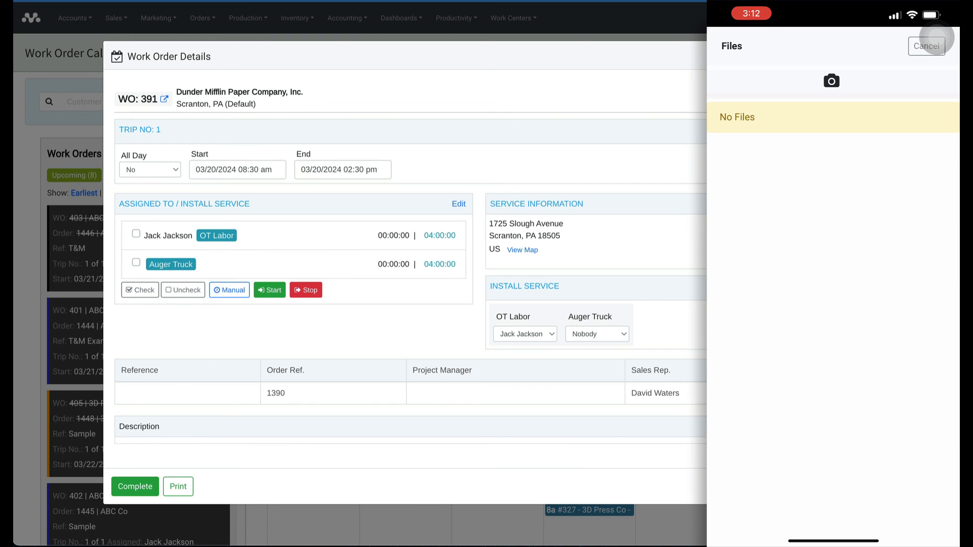
left_click(831, 80)
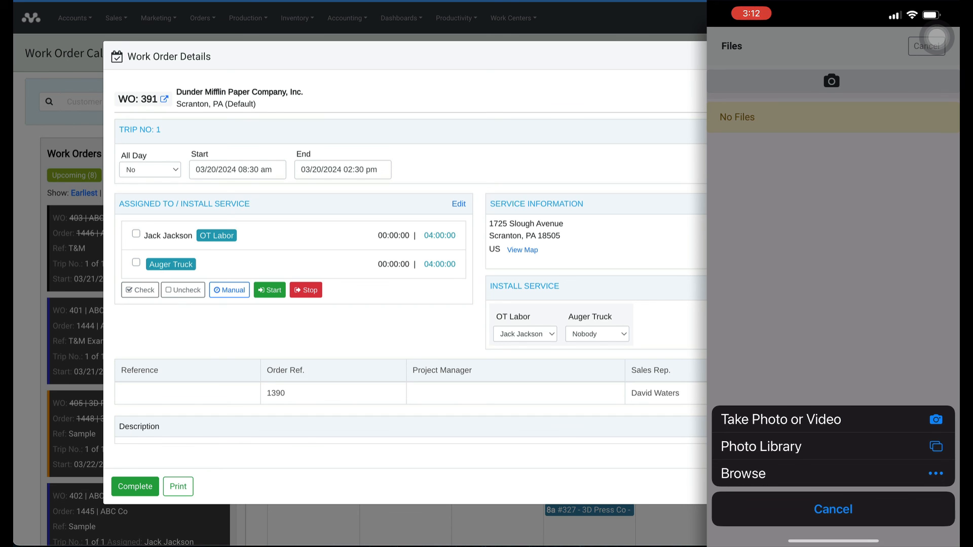
left_click(833, 419)
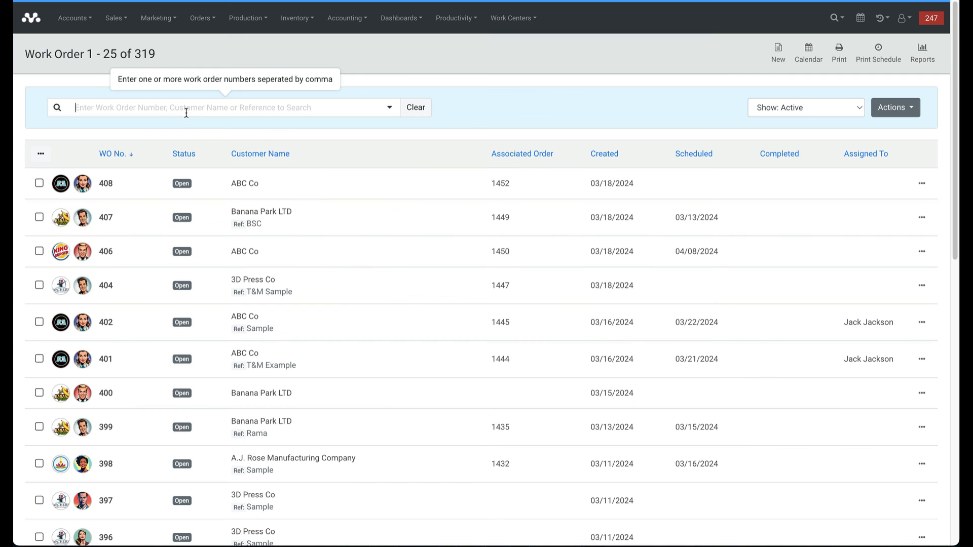
Search 391, view WO 391's files, then open linked Order 1390's Files showing 3 attachments.
type("39")
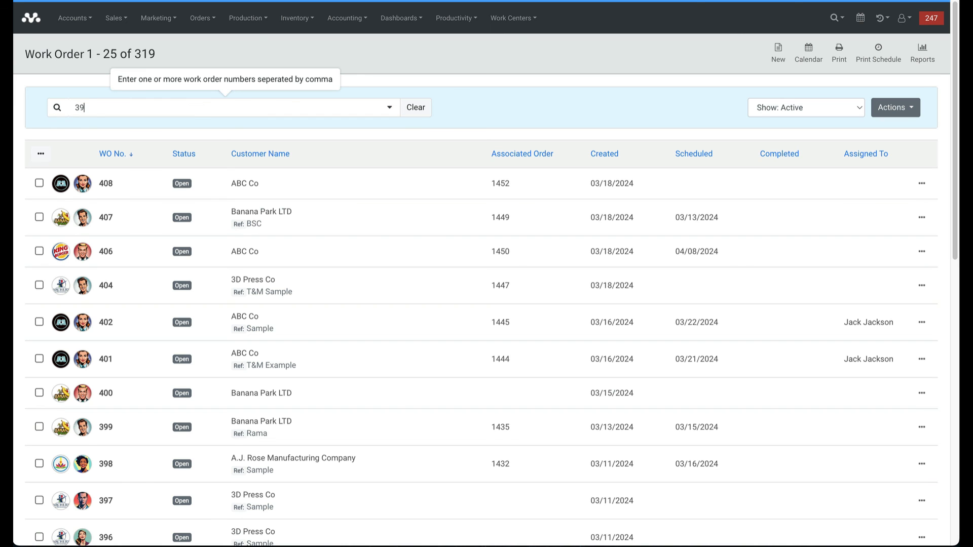
type("1")
left_click(273, 184)
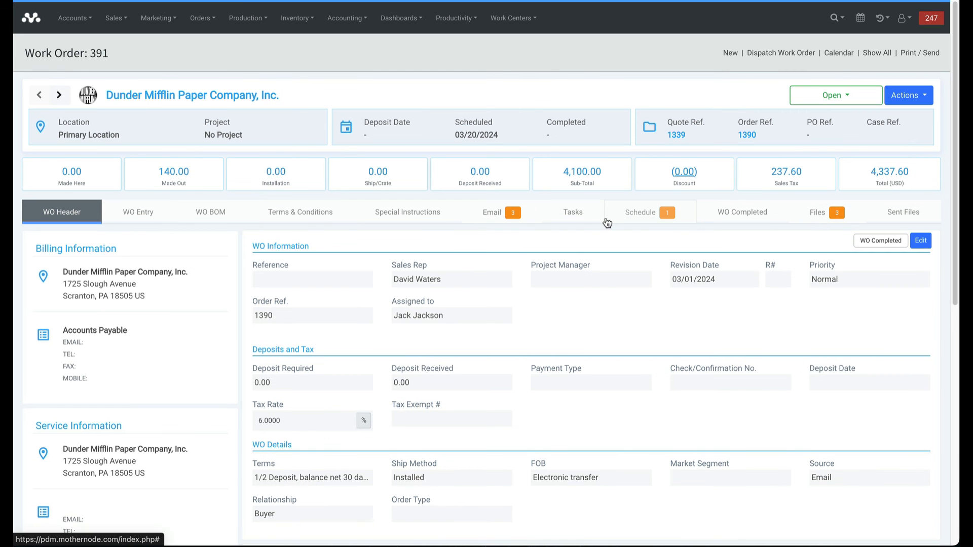
left_click(817, 216)
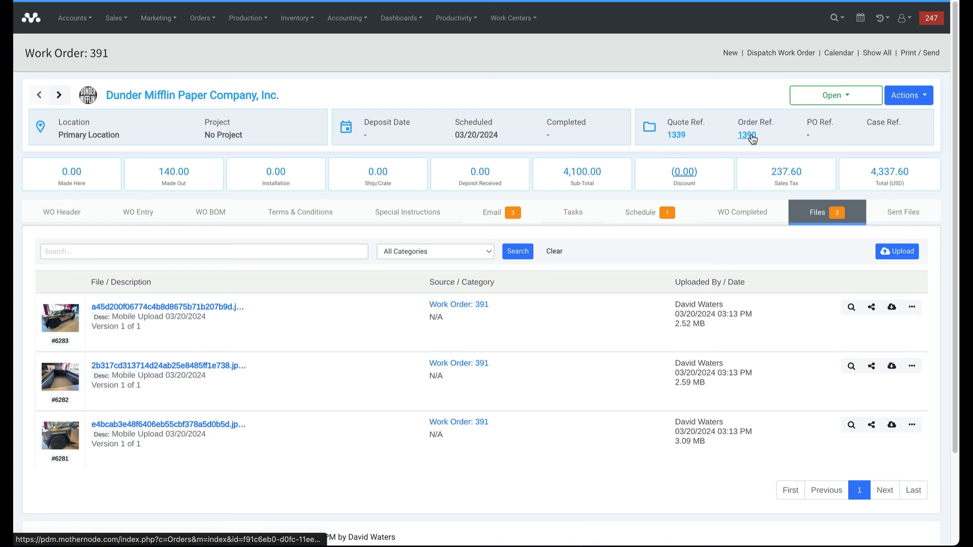
left_click(747, 135)
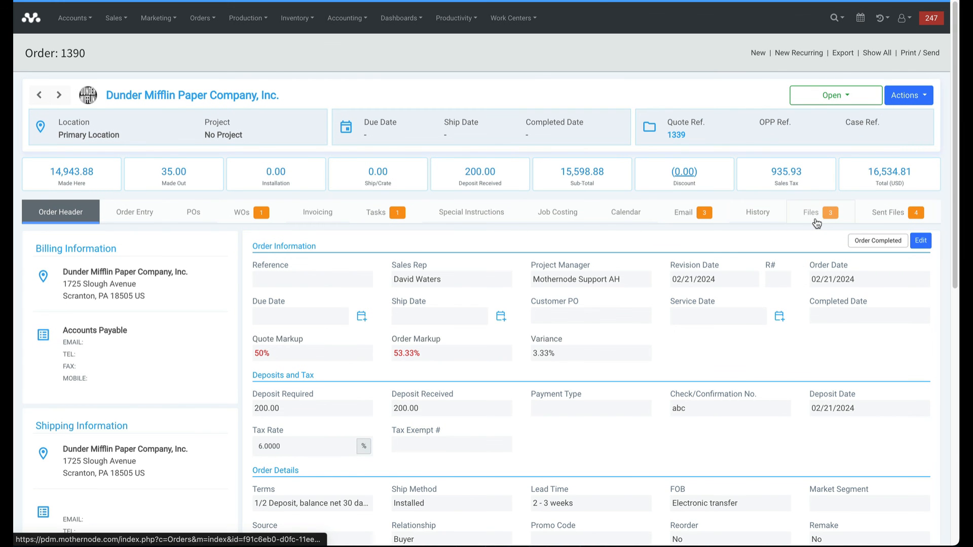
left_click(814, 220)
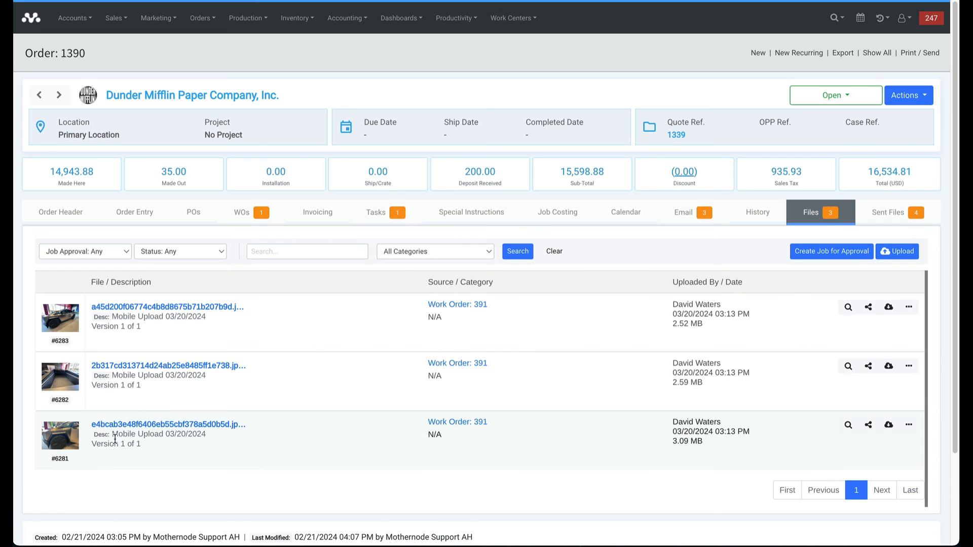